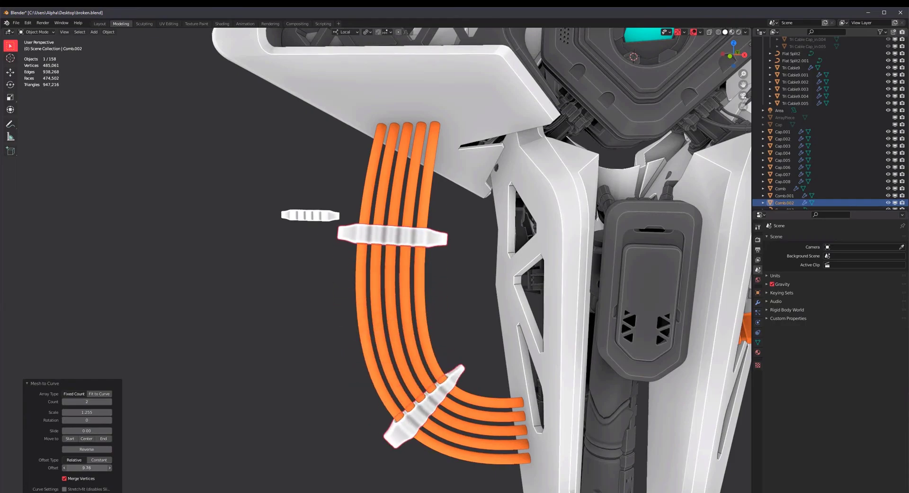
pyautogui.scroll(-4, 407, 285)
pyautogui.scroll(4, 450, 371)
pyautogui.moveTo(374, 339); pyautogui.dragTo(357, 333, button='middle')
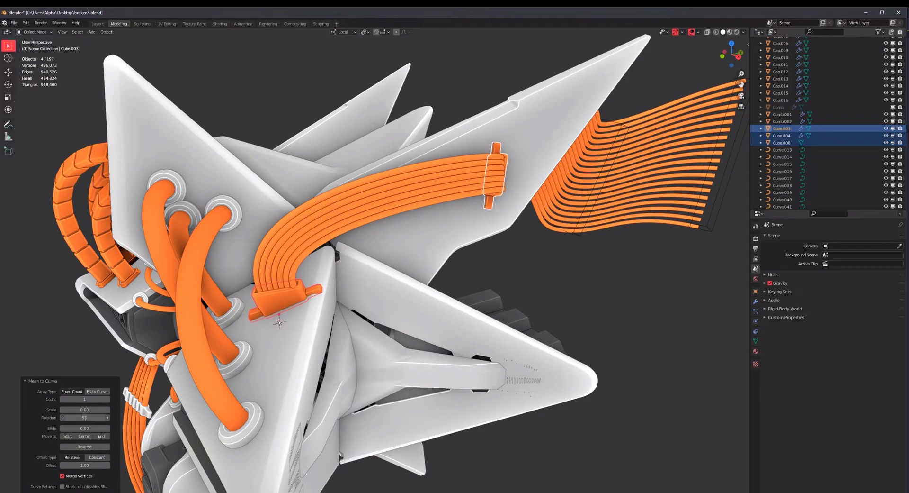
pyautogui.click(541, 287)
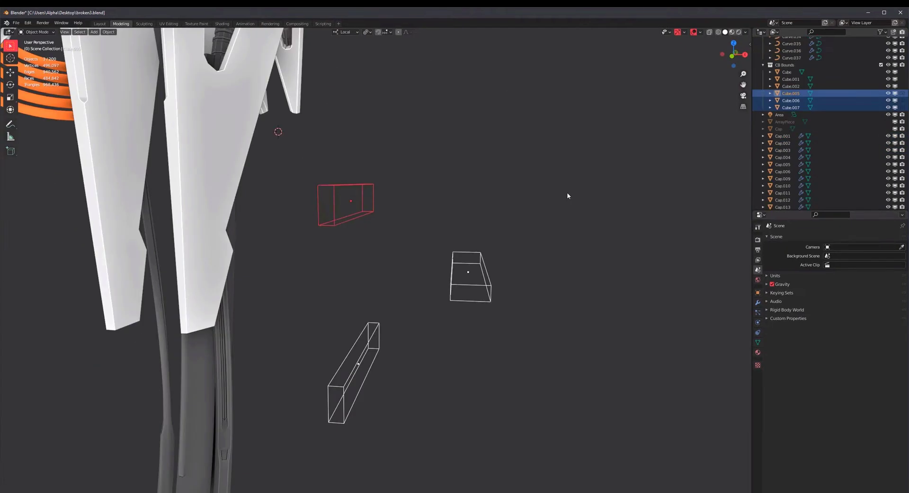
# Step: Run the Wire Generator on the selected boxes with 15 random Chaotic wires and turn on Gravity
pyautogui.hotkey('shift', 'a')
pyautogui.click(609, 240)
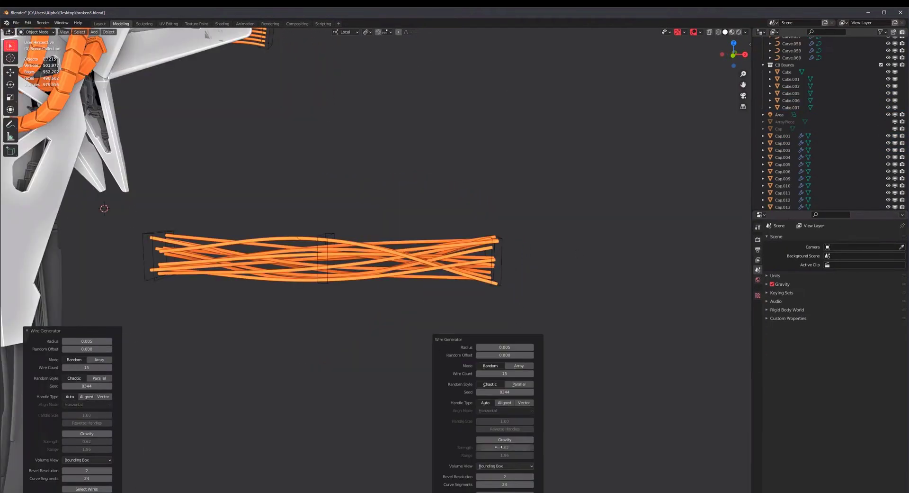
pyautogui.click(504, 439)
pyautogui.click(519, 383)
pyautogui.click(495, 384)
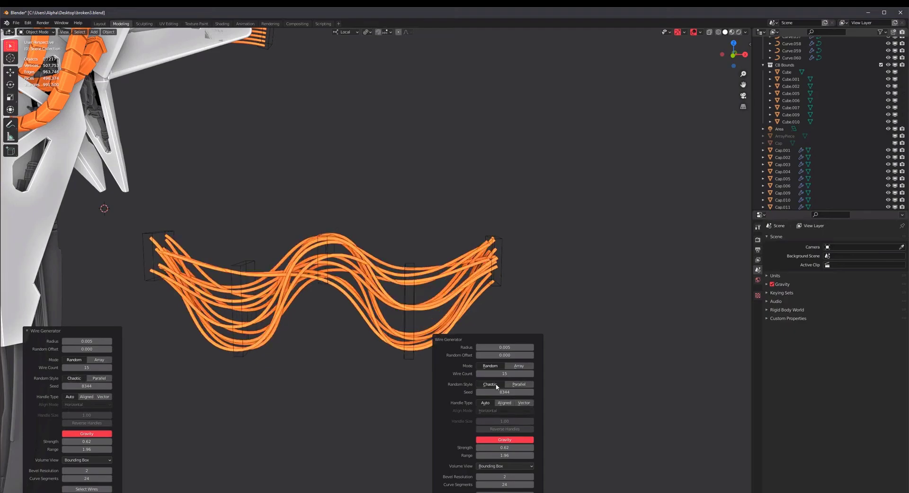
# Step: Start a free rotation of the bounding box at the far end of the wire bundle
pyautogui.click(493, 260)
pyautogui.press('r')
pyautogui.press('r')
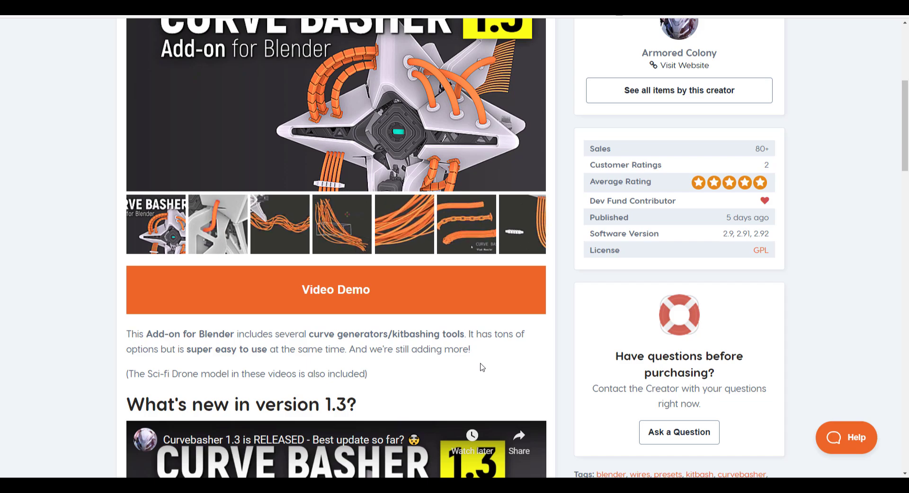
# Step: Review the Curve Basher 1.3 product page, including the illustrated descriptions of its curve tools
pyautogui.scroll(-12, 481, 367)
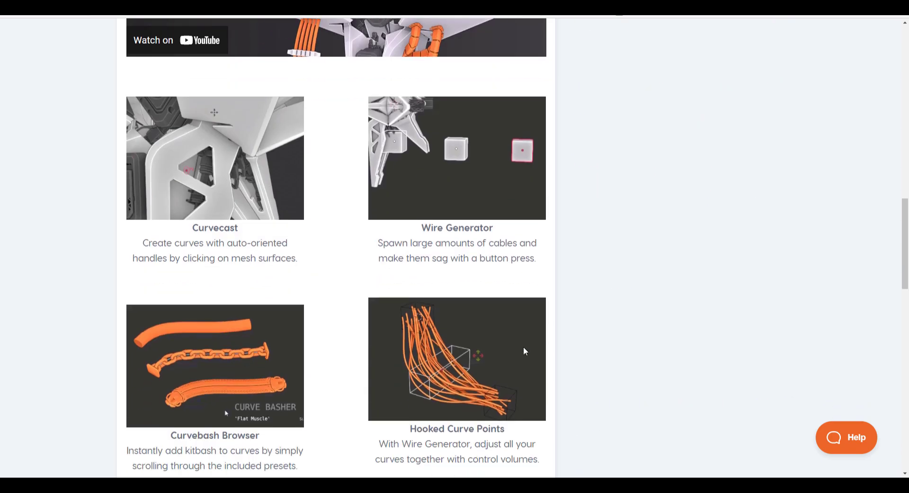
pyautogui.scroll(-5, 524, 350)
pyautogui.scroll(3, 531, 347)
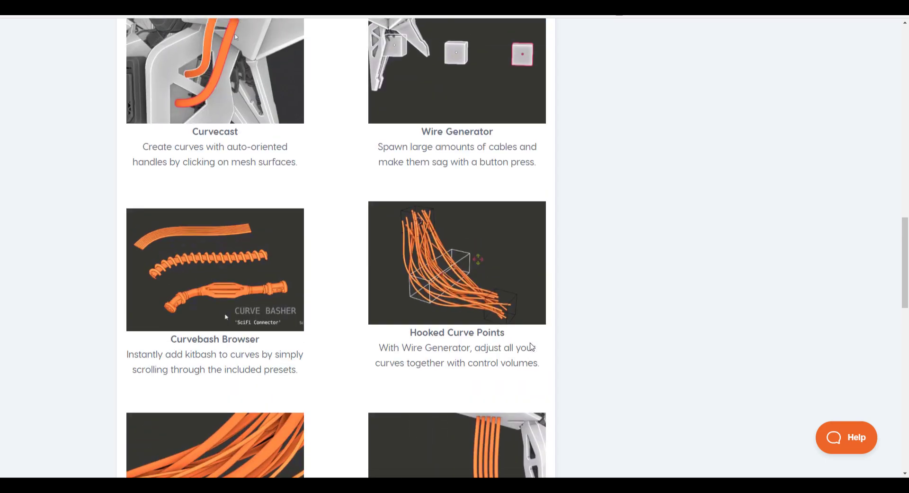
pyautogui.scroll(6, 532, 347)
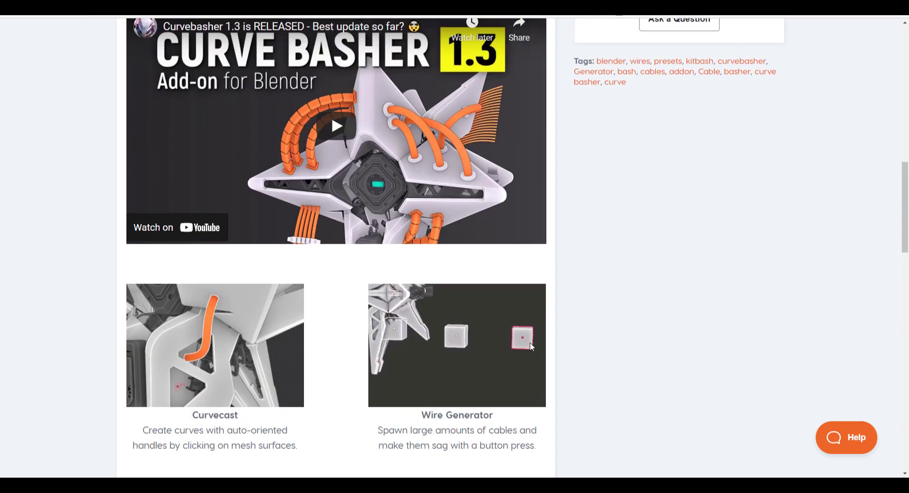
pyautogui.scroll(-2, 678, 347)
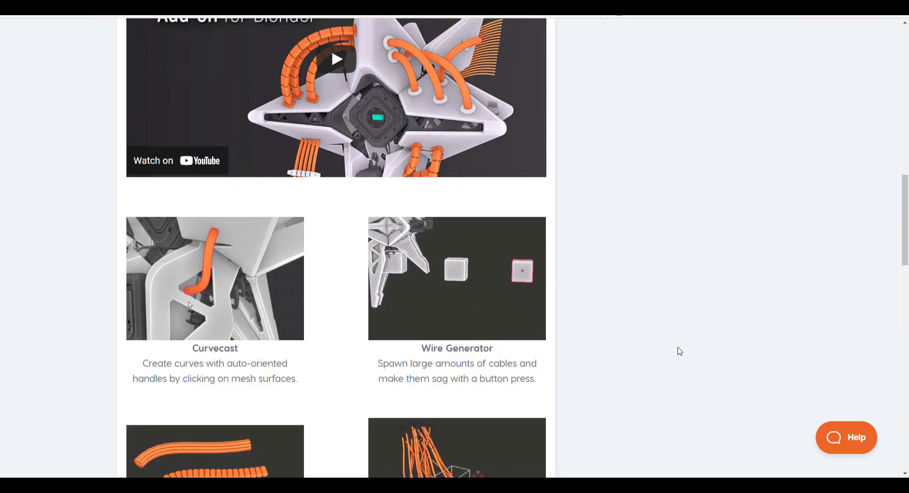
pyautogui.scroll(-3, 680, 351)
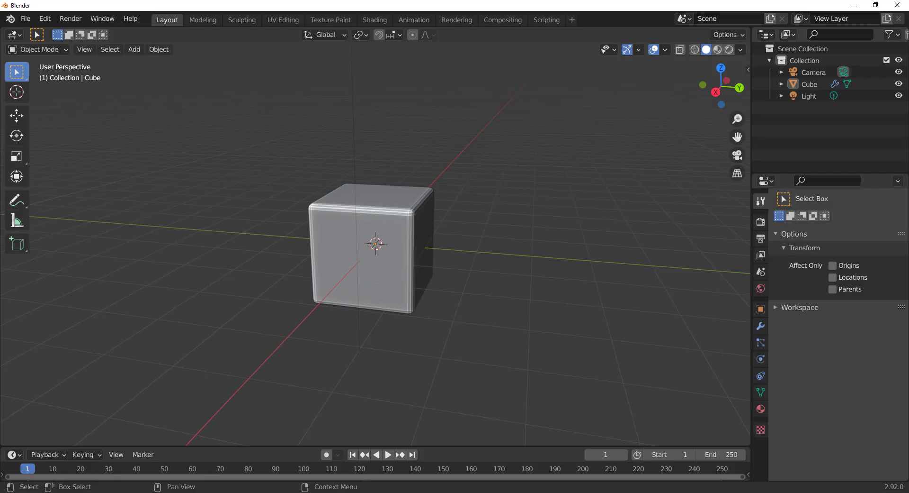
# Step: Display the Curve Basher add-on's default keymaps in the 3D viewport's sidebar
pyautogui.moveTo(570, 330); pyautogui.dragTo(441, 271, button='middle')
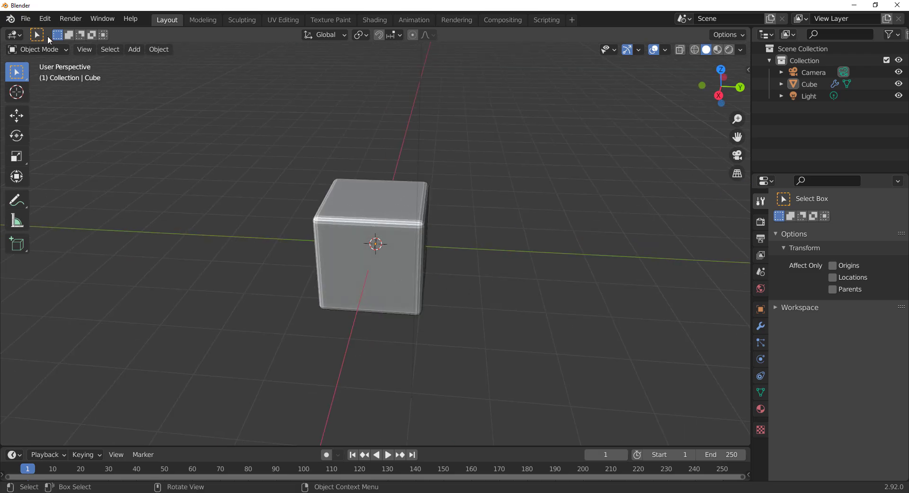
pyautogui.click(46, 19)
pyautogui.click(403, 230)
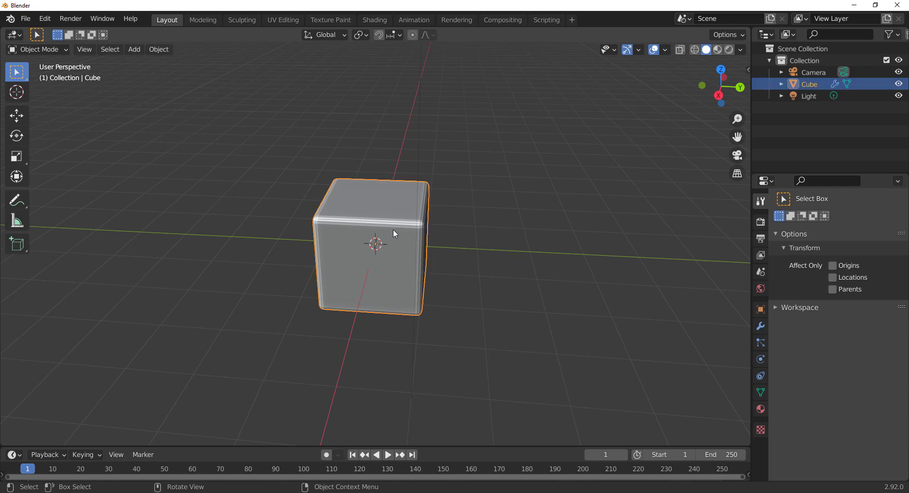
pyautogui.press('n')
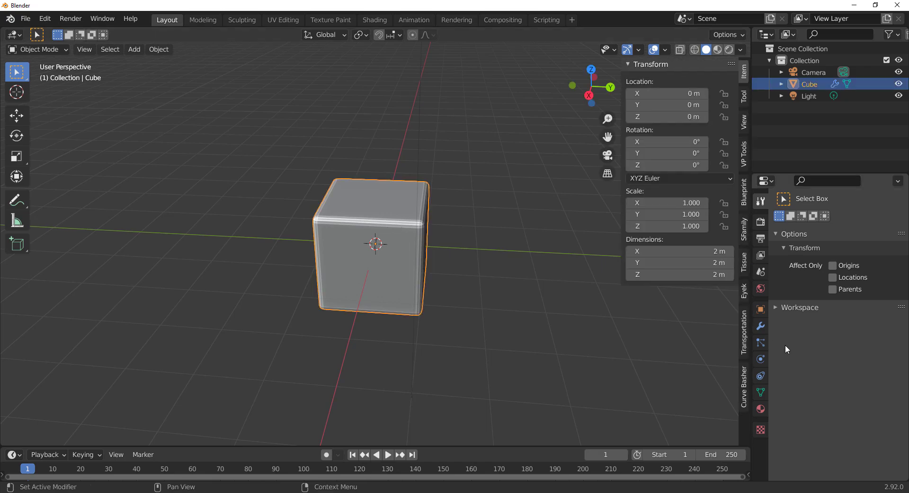
pyautogui.click(744, 399)
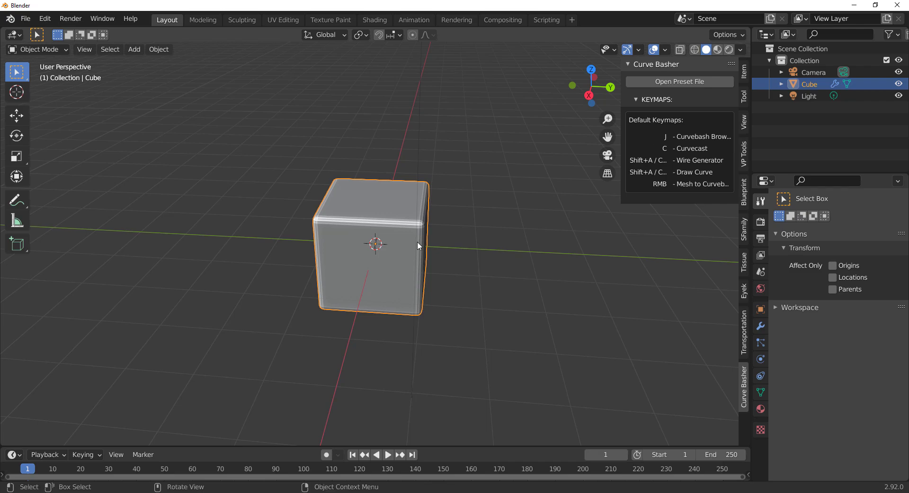
# Step: Create a cable with Curvecast from the cube's top face to its adjacent side face
pyautogui.hotkey('alt', 'a')
pyautogui.click(365, 216)
pyautogui.scroll(-2, 454, 254)
pyautogui.moveTo(453, 254); pyautogui.dragTo(416, 250, button='middle')
pyautogui.scroll(3, 383, 238)
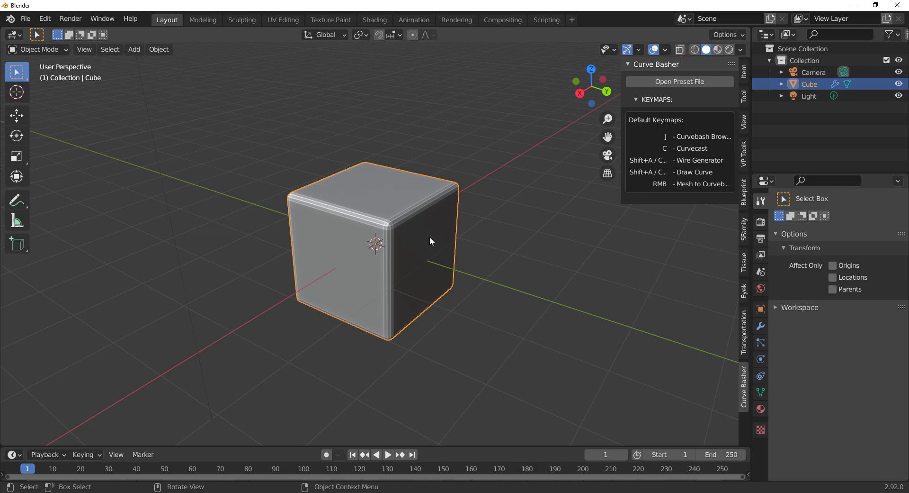
pyautogui.scroll(4, 371, 186)
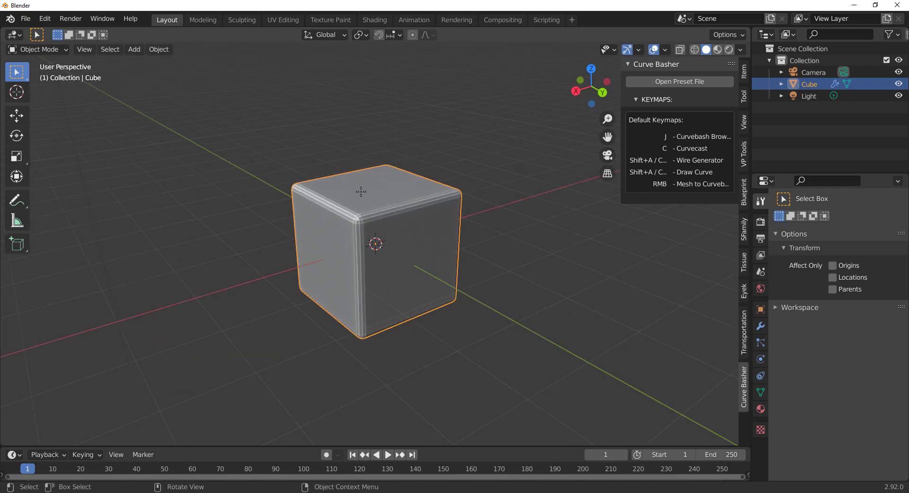
pyautogui.press('c')
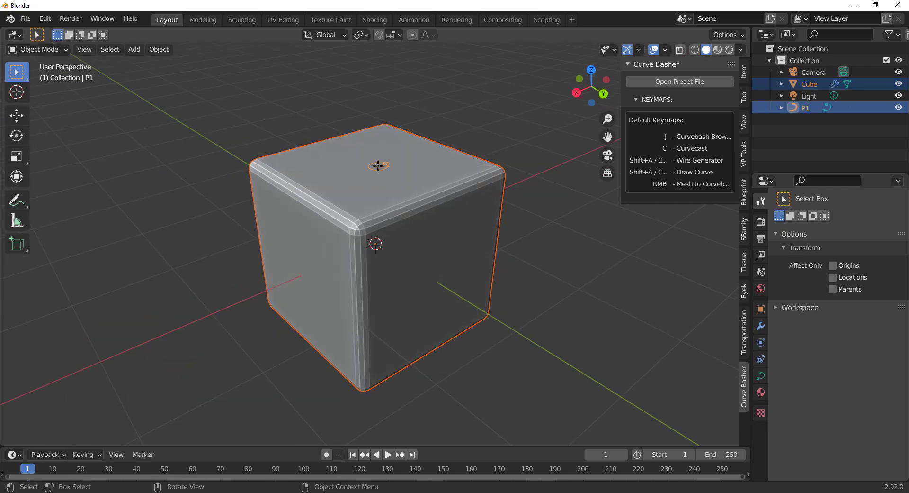
pyautogui.moveTo(460, 258); pyautogui.dragTo(363, 235, button='middle')
pyautogui.click(433, 257)
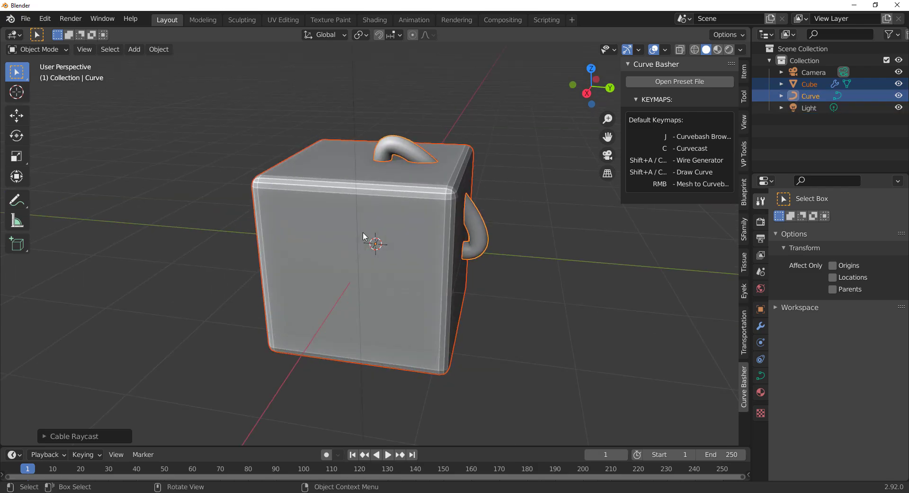
# Step: Set the cable's adaptive strength to 1.33 and its mid handle type to Auto
pyautogui.click(84, 436)
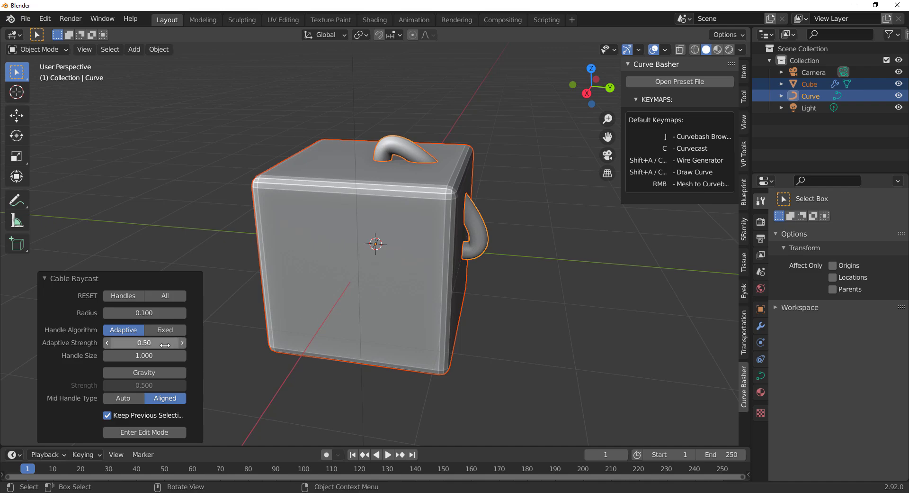
pyautogui.moveTo(133, 344); pyautogui.dragTo(164, 344)
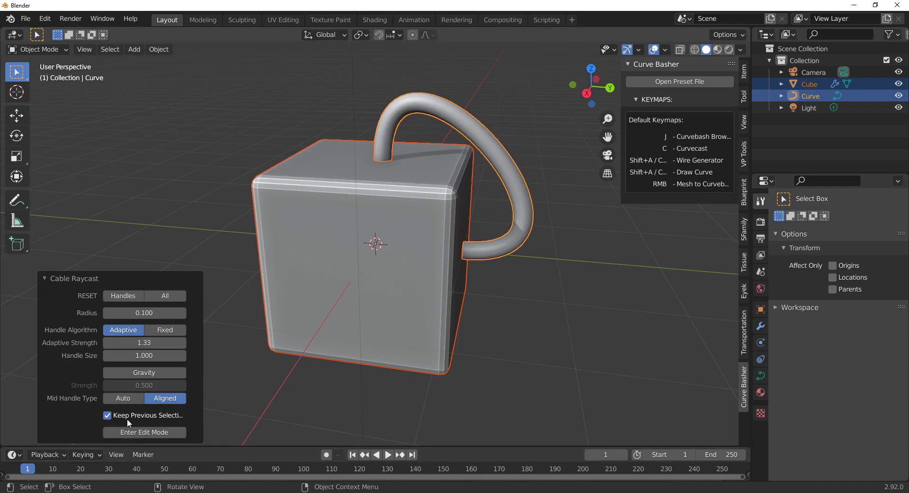
pyautogui.click(124, 397)
pyautogui.click(172, 398)
pyautogui.click(129, 399)
# Step: Curvecast a second cable across the cube's front face, from the upper corner to the diagonally opposite lower corner
pyautogui.scroll(2, 416, 236)
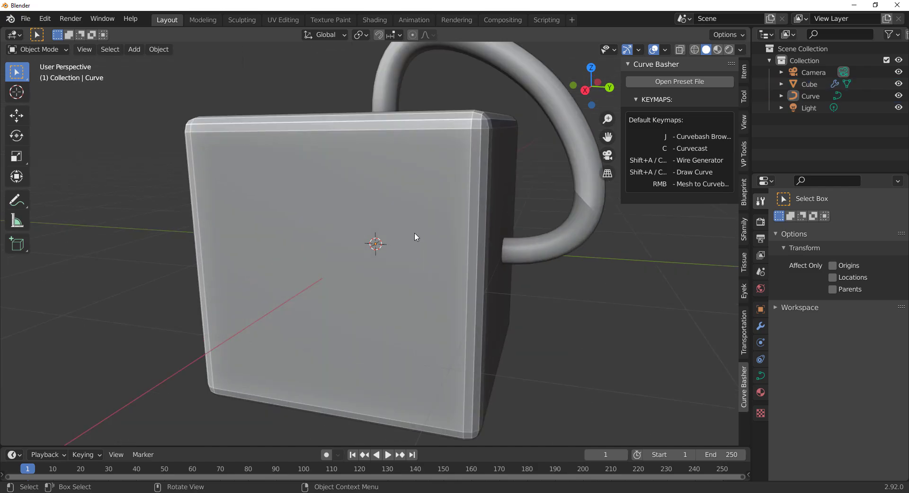
pyautogui.scroll(-2, 417, 237)
pyautogui.keyDown('shift'); pyautogui.moveTo(451, 257); pyautogui.dragTo(392, 282, button='middle'); pyautogui.keyUp('shift')
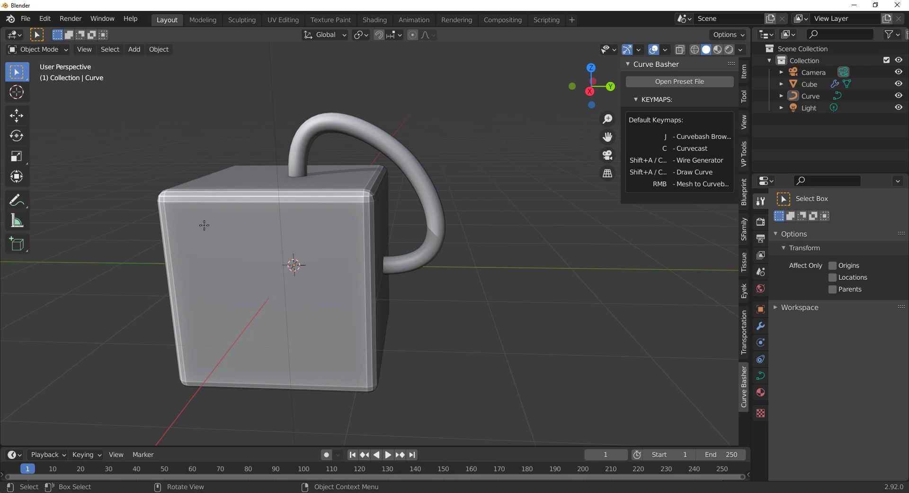
pyautogui.press('c')
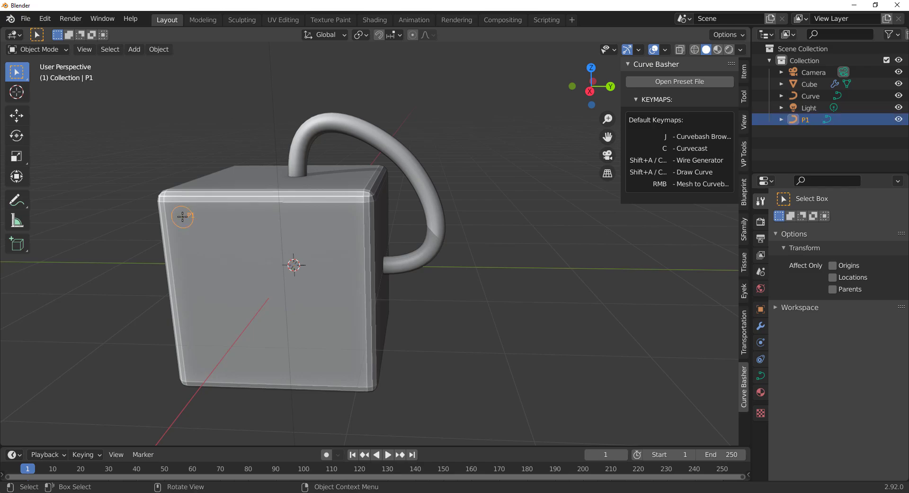
pyautogui.click(348, 372)
pyautogui.moveTo(381, 343); pyautogui.dragTo(431, 261, button='middle')
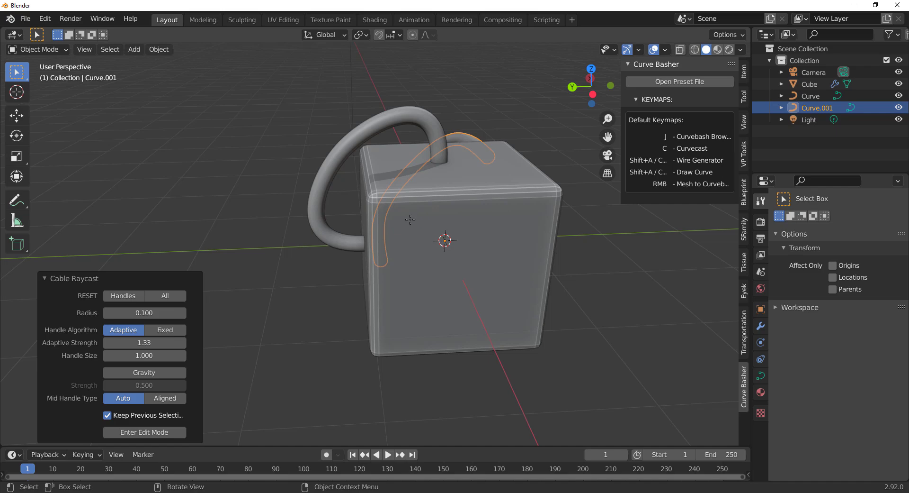
# Step: Curvecast a third cable from the cube's rear face around to the neighbouring side face
pyautogui.press('c')
pyautogui.moveTo(585, 313); pyautogui.dragTo(467, 269, button='middle')
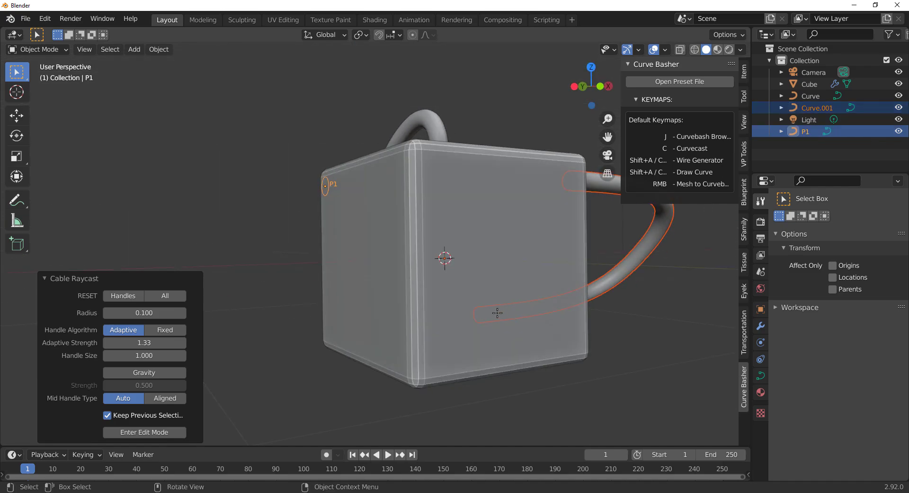
pyautogui.click(497, 312)
pyautogui.scroll(-2, 478, 287)
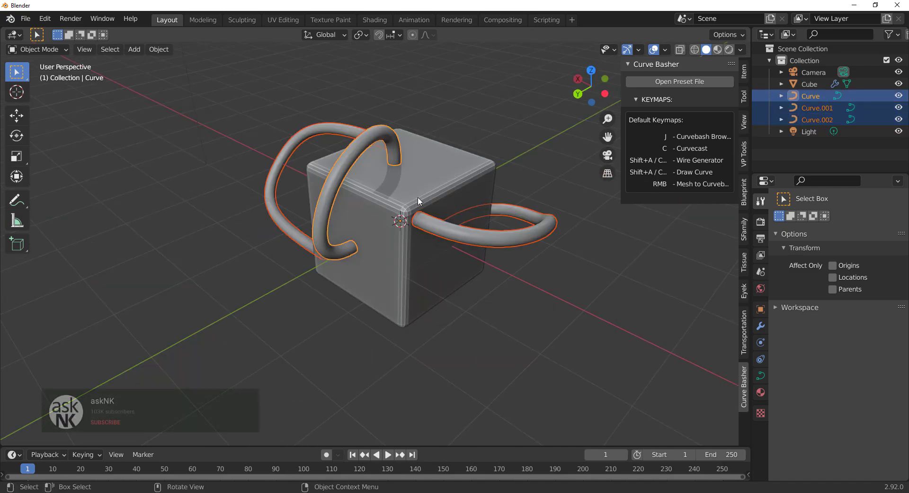
# Step: Browse the Curvebash profile presets on the three selected cables, apply Straight Rope, and deselect everything
pyautogui.moveTo(418, 197); pyautogui.dragTo(475, 171, button='middle')
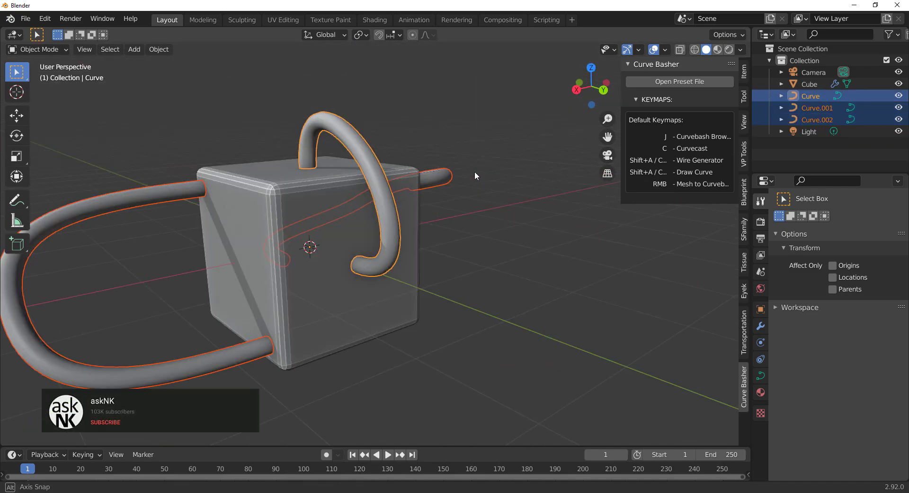
pyautogui.scroll(-2, 441, 179)
pyautogui.keyDown('shift'); pyautogui.moveTo(397, 187); pyautogui.dragTo(398, 214, button='middle'); pyautogui.keyUp('shift')
pyautogui.press('j')
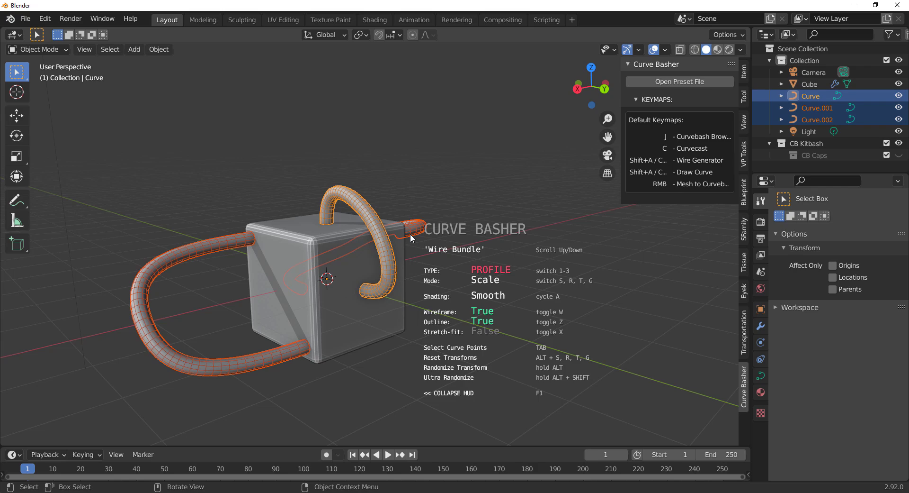
pyautogui.scroll(-1, 412, 237)
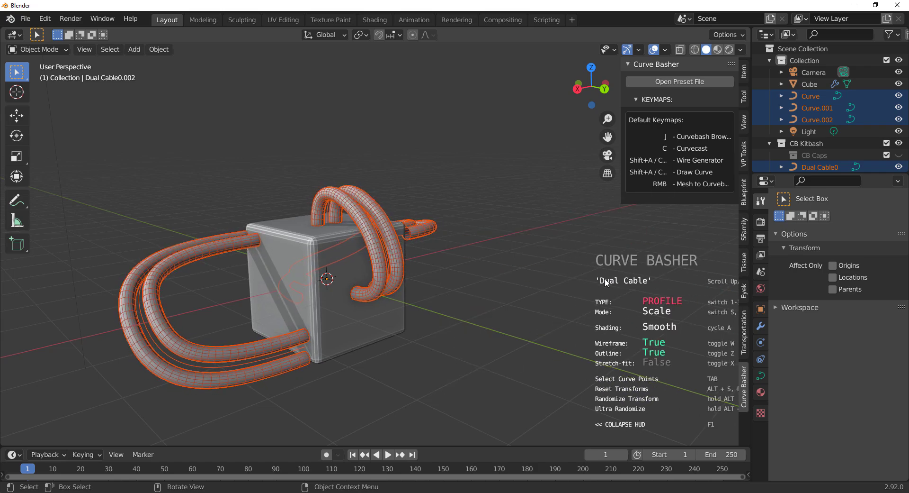
pyautogui.moveTo(552, 290)
pyautogui.scroll(-1, 552, 288)
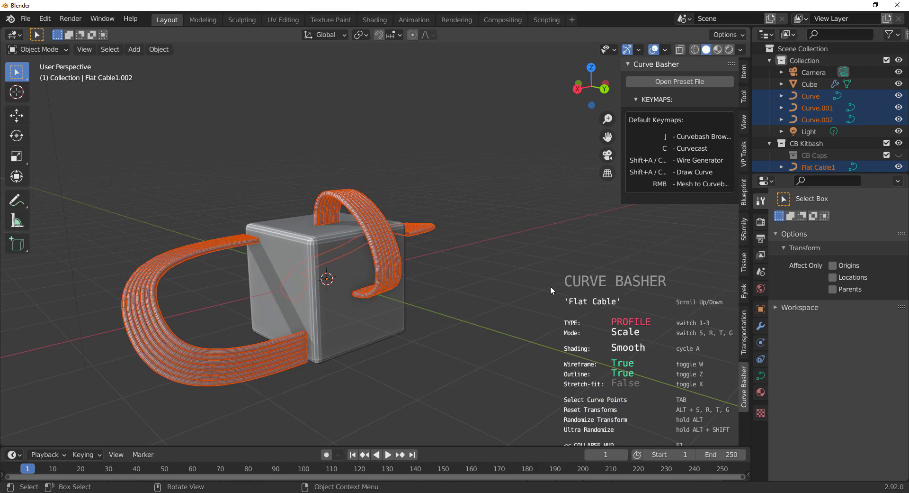
pyautogui.scroll(-1, 550, 285)
pyautogui.scroll(-1, 551, 286)
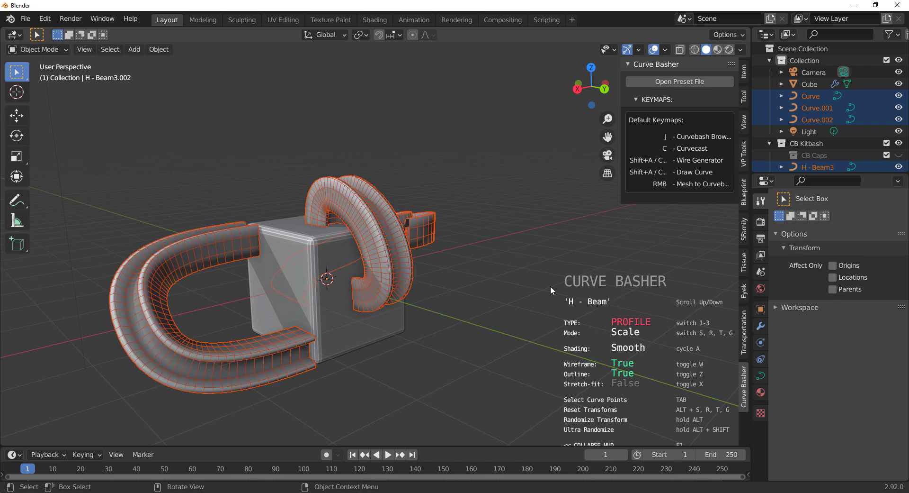
pyautogui.scroll(-1, 551, 285)
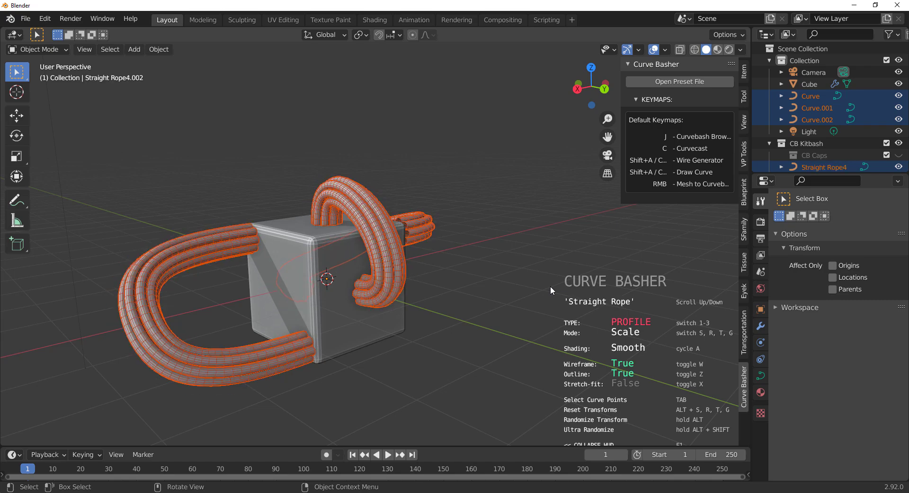
pyautogui.click(551, 285)
pyautogui.scroll(2, 379, 351)
pyautogui.click(503, 359)
pyautogui.scroll(-2, 333, 359)
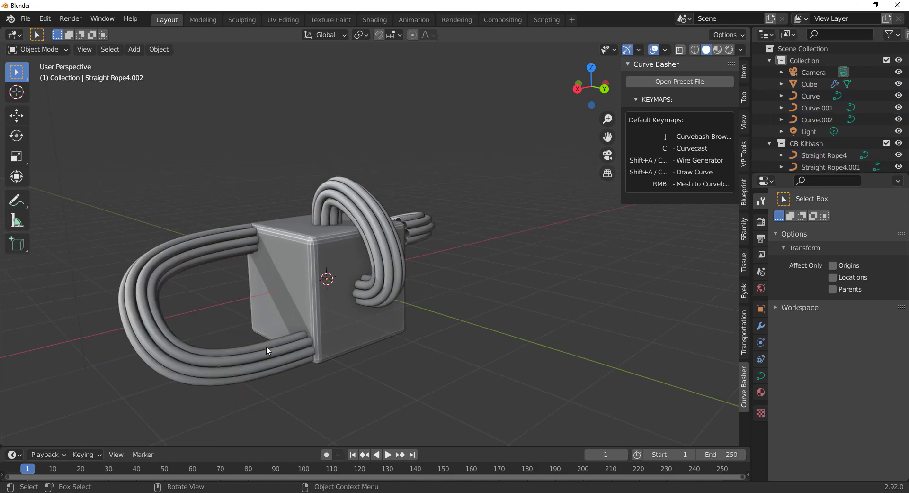
# Step: Curvebash the front cable, scaling its Straight Rope profile down and twisting the strands into a spiral
pyautogui.moveTo(266, 346); pyautogui.dragTo(349, 292, button='middle')
pyautogui.click(348, 344)
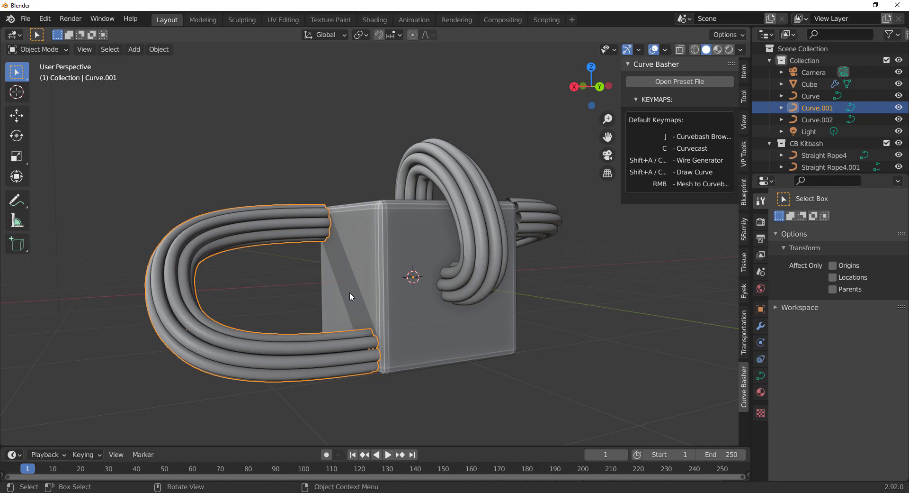
pyautogui.press('j')
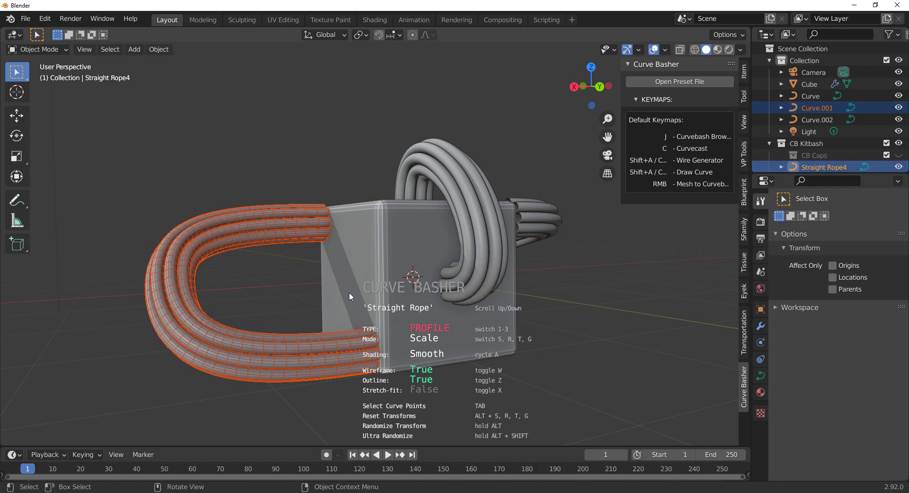
pyautogui.moveTo(187, 309)
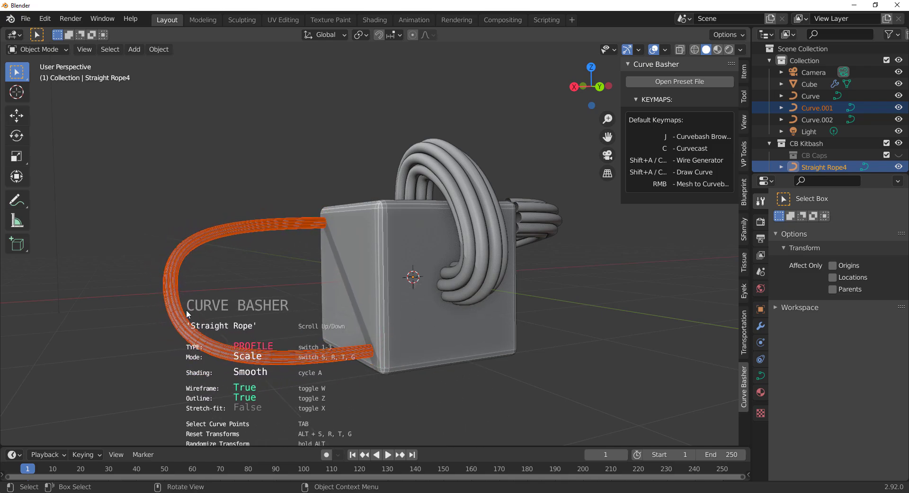
pyautogui.press('t')
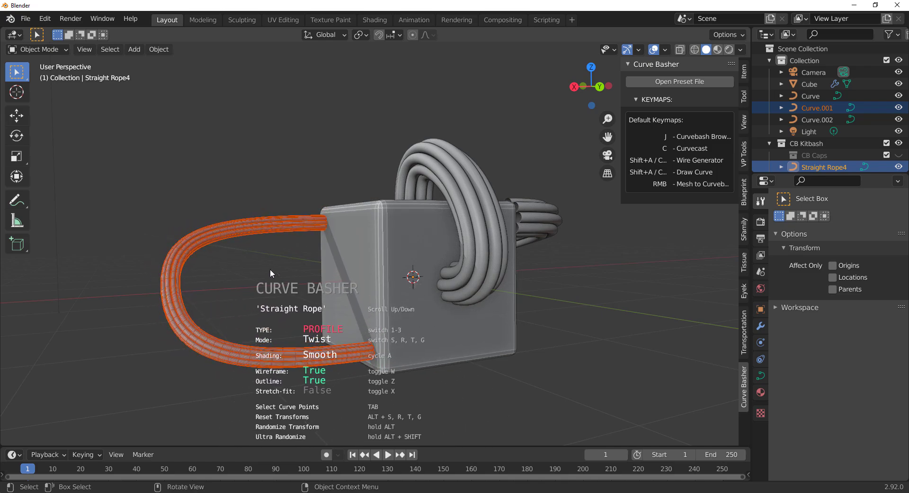
pyautogui.moveTo(275, 204)
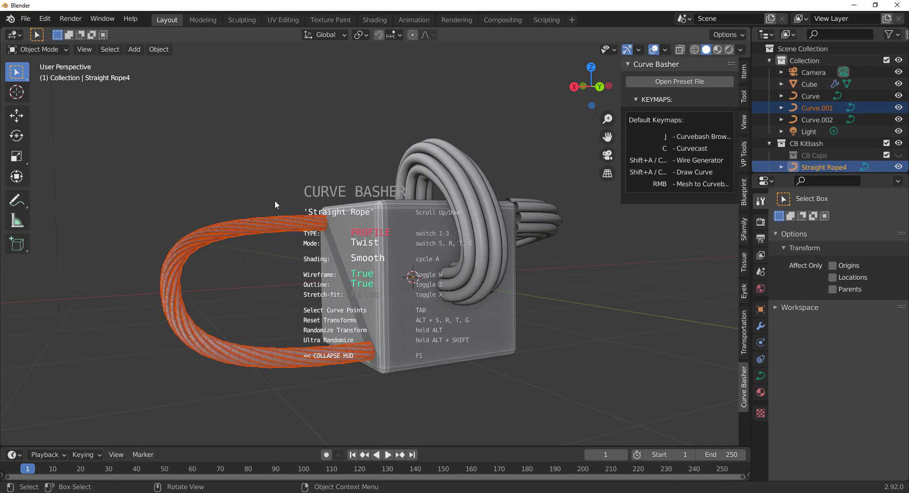
pyautogui.moveTo(349, 172)
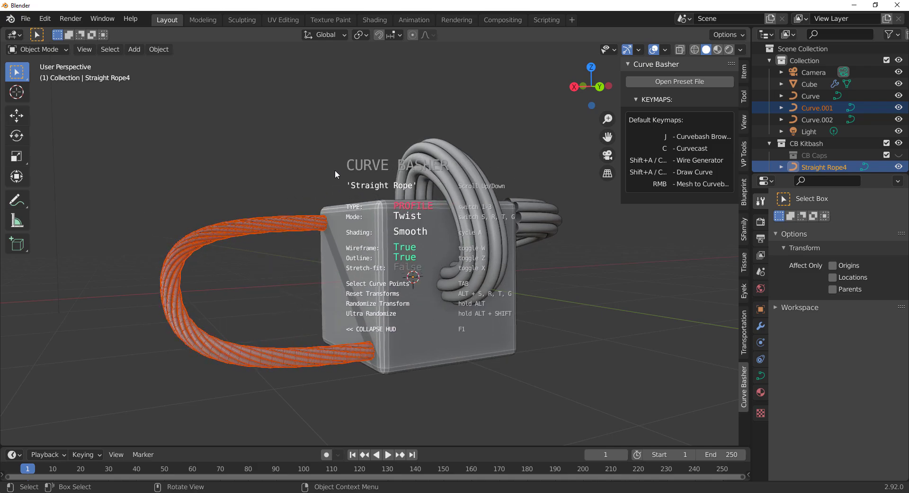
pyautogui.click(334, 169)
pyautogui.moveTo(235, 161); pyautogui.dragTo(324, 244, button='middle')
# Step: Edit the twisted front cable's curve and lower its upper end point about 0.445 m along Z
pyautogui.click(207, 270)
pyautogui.press('Tab')
pyautogui.moveTo(390, 260); pyautogui.dragTo(259, 237, button='middle')
pyautogui.click(371, 210)
pyautogui.click(20, 116)
pyautogui.moveTo(371, 165); pyautogui.dragTo(356, 208)
pyautogui.moveTo(304, 265); pyautogui.dragTo(97, 283, button='middle')
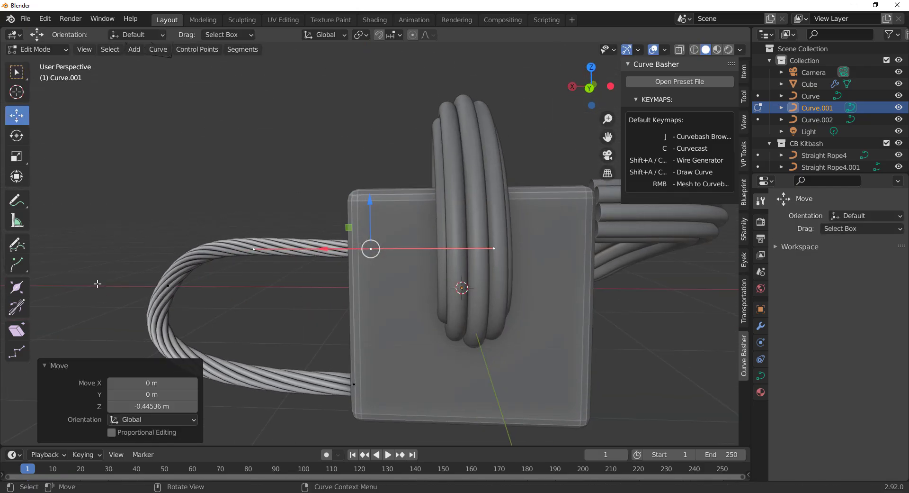
# Step: Reposition the twisted cable's middle control point to pull the loop farther out from the cube, and finish editing the curve
pyautogui.click(168, 286)
pyautogui.moveTo(201, 315); pyautogui.dragTo(239, 331, button='middle')
pyautogui.moveTo(161, 325); pyautogui.dragTo(223, 178)
pyautogui.moveTo(224, 178); pyautogui.dragTo(284, 272, button='middle')
pyautogui.scroll(-4, 279, 270)
pyautogui.scroll(-3, 211, 280)
pyautogui.moveTo(211, 280); pyautogui.dragTo(232, 282, button='middle')
pyautogui.moveTo(146, 262); pyautogui.dragTo(394, 256)
pyautogui.scroll(2, 398, 259)
pyautogui.moveTo(445, 259); pyautogui.dragTo(371, 324, button='middle')
pyautogui.scroll(3, 407, 272)
pyautogui.press('Tab')
# Step: Start Curvebash on the rear cable, scale the profile down, and browse profiles such as Dual Cable, H - Beam, Flat Split and Simple Pipe
pyautogui.click(260, 328)
pyautogui.scroll(2, 326, 306)
pyautogui.moveTo(308, 298); pyautogui.dragTo(325, 305, button='middle')
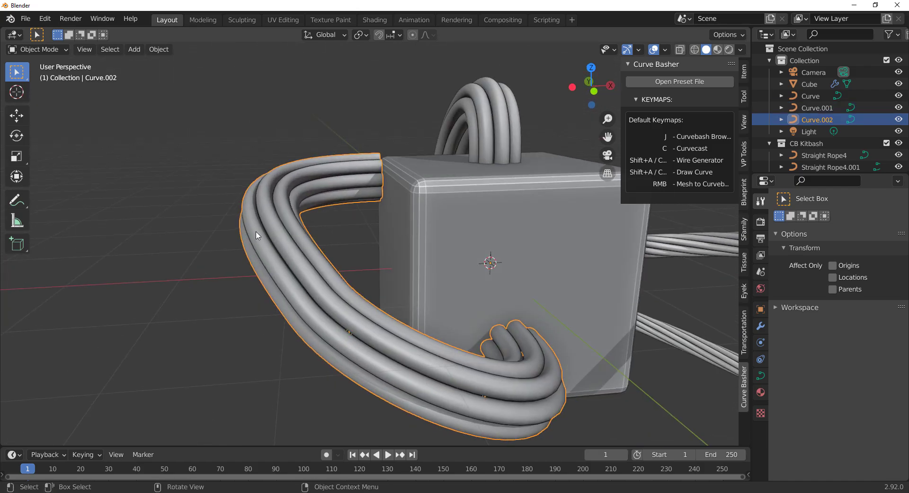
pyautogui.press('c')
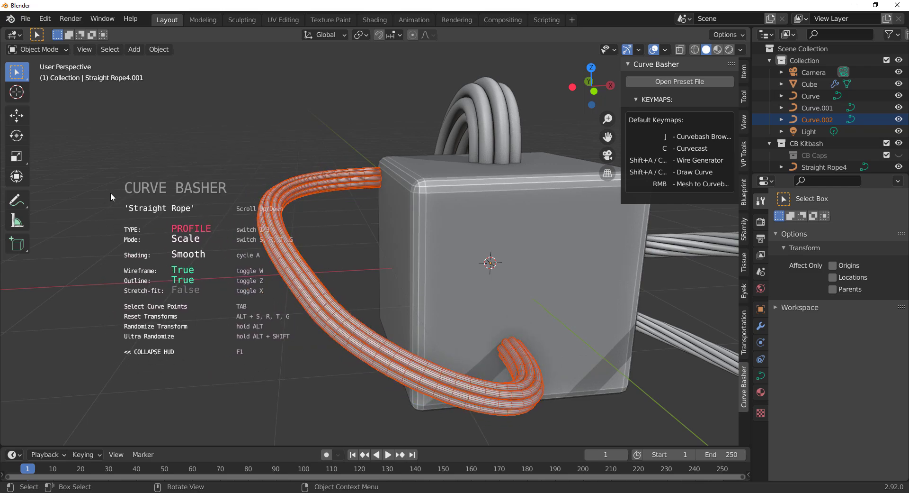
pyautogui.scroll(-4, 110, 192)
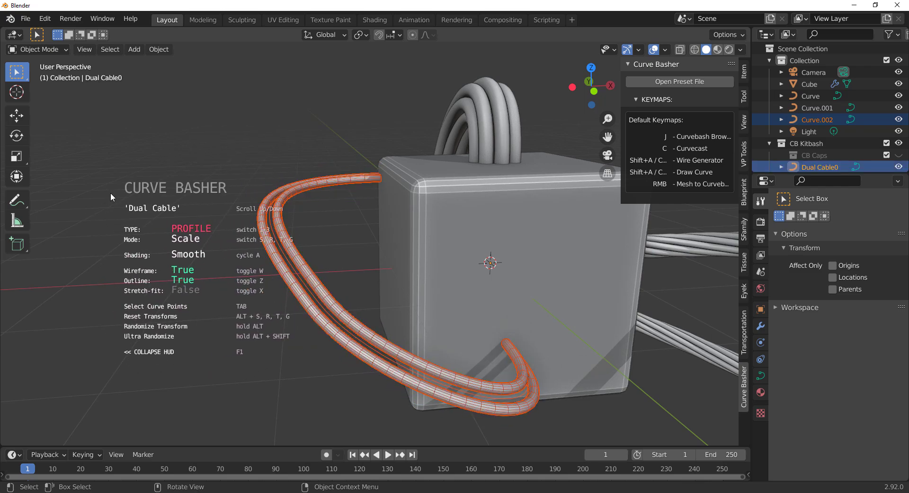
pyautogui.scroll(-1, 110, 193)
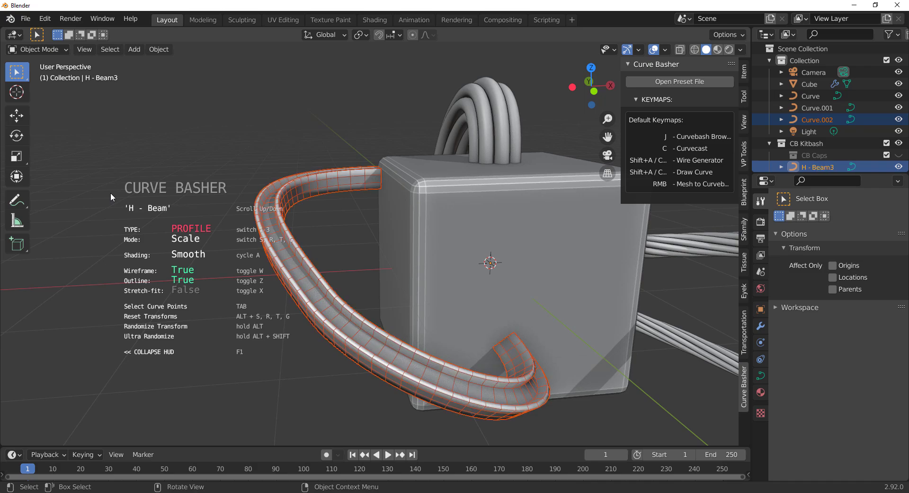
pyautogui.scroll(-6, 110, 192)
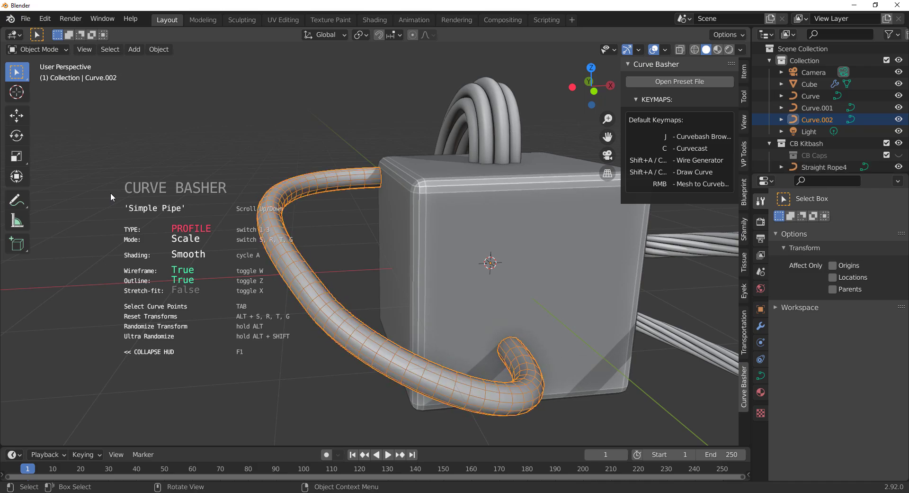
pyautogui.scroll(-1, 110, 192)
pyautogui.scroll(1, 109, 192)
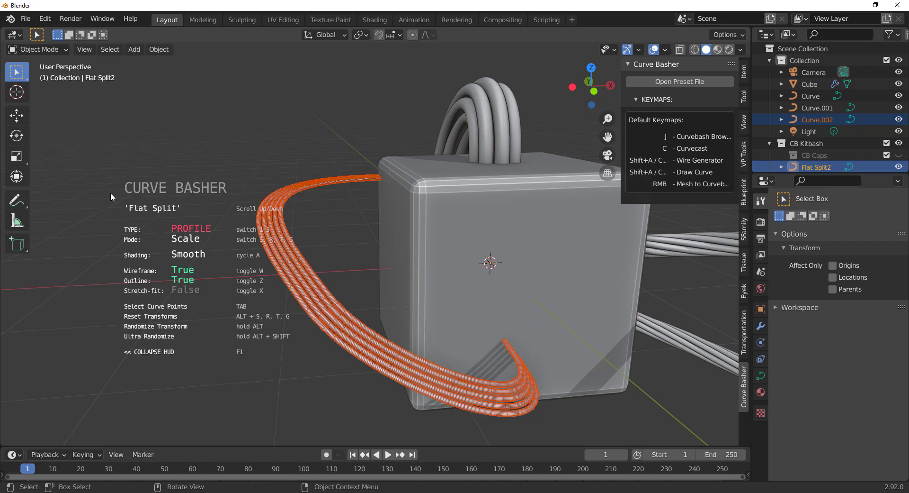
pyautogui.scroll(3, 110, 192)
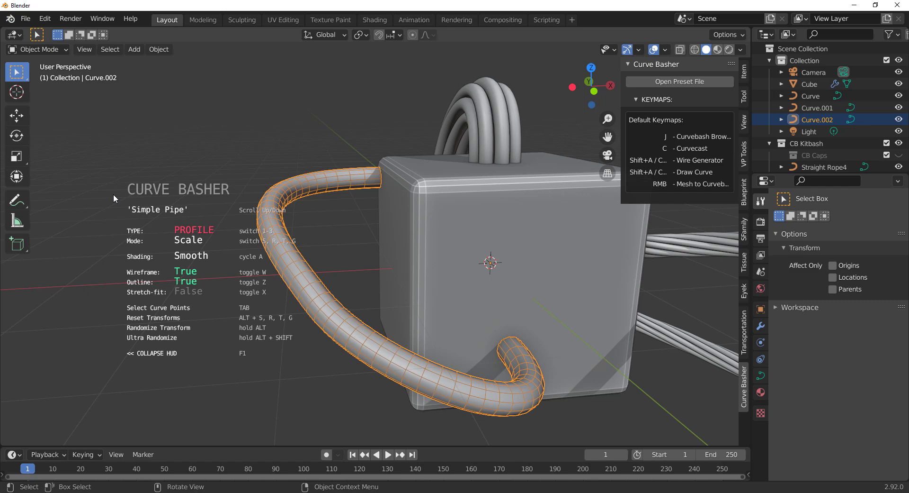
# Step: Preview the Chain array preset and the Flat Muscle, Regular Cable and Short Hose kitbash presets on the rear cable
pyautogui.scroll(-1, 114, 198)
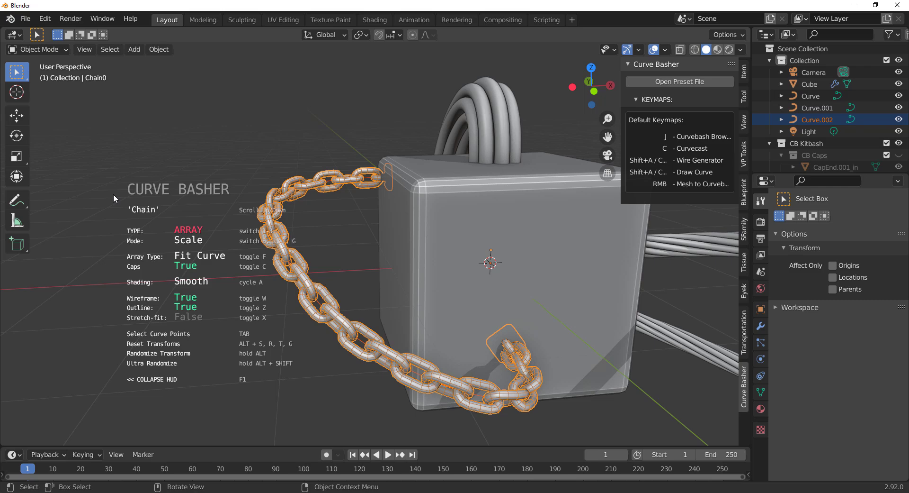
pyautogui.scroll(-1, 114, 198)
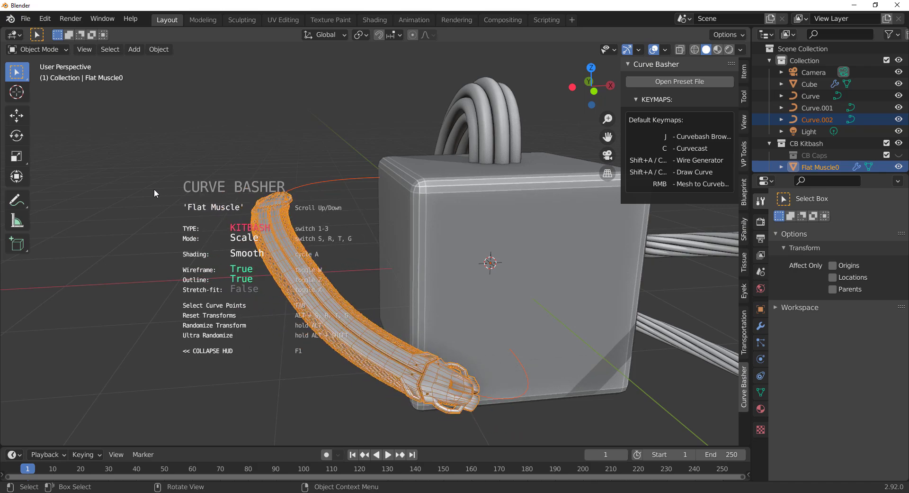
pyautogui.scroll(-1, 154, 199)
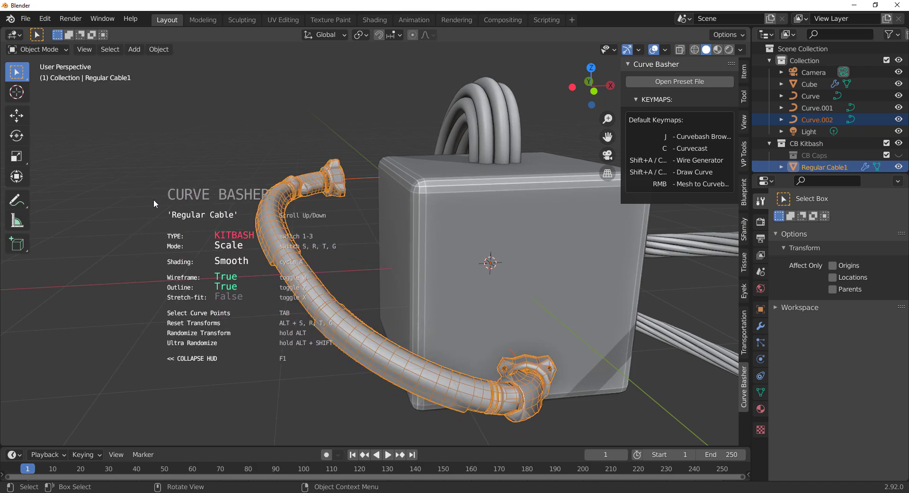
pyautogui.scroll(-1, 153, 199)
pyautogui.scroll(-1, 154, 199)
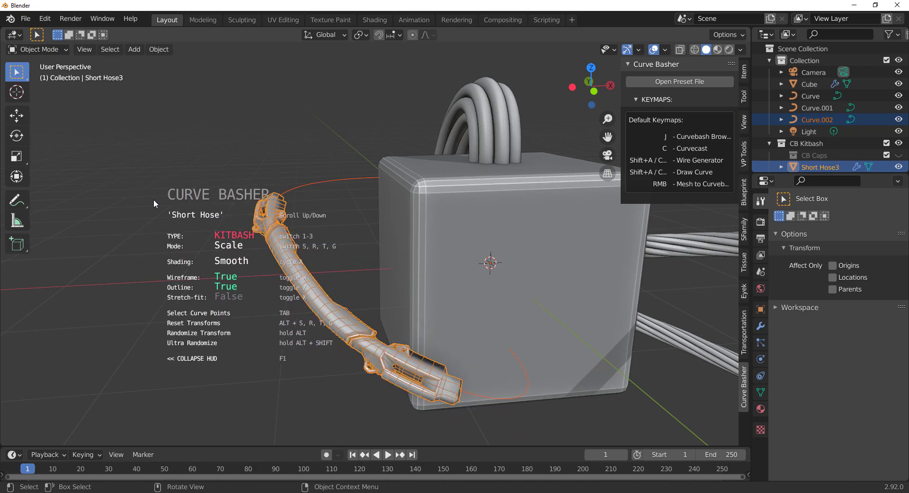
pyautogui.scroll(-4, 154, 199)
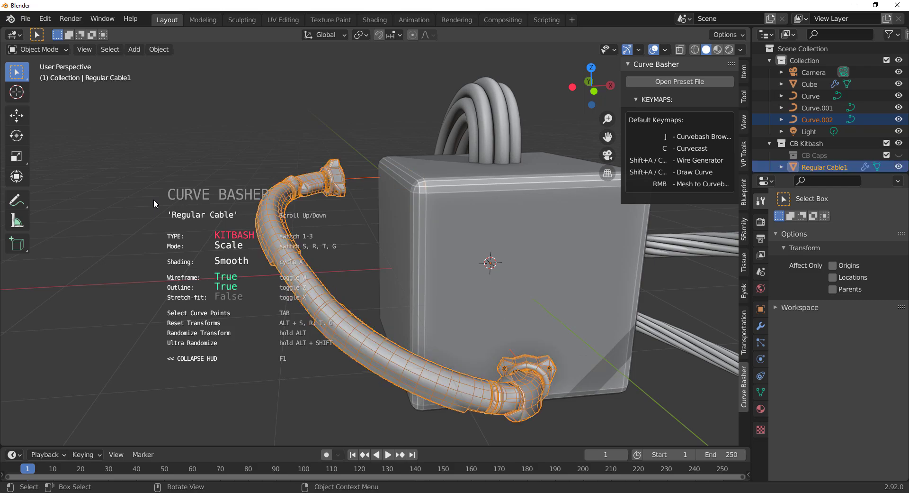
# Step: Switch the rear cable back to array presets, scale the array down and choose Coiled Cable
pyautogui.scroll(-1, 154, 199)
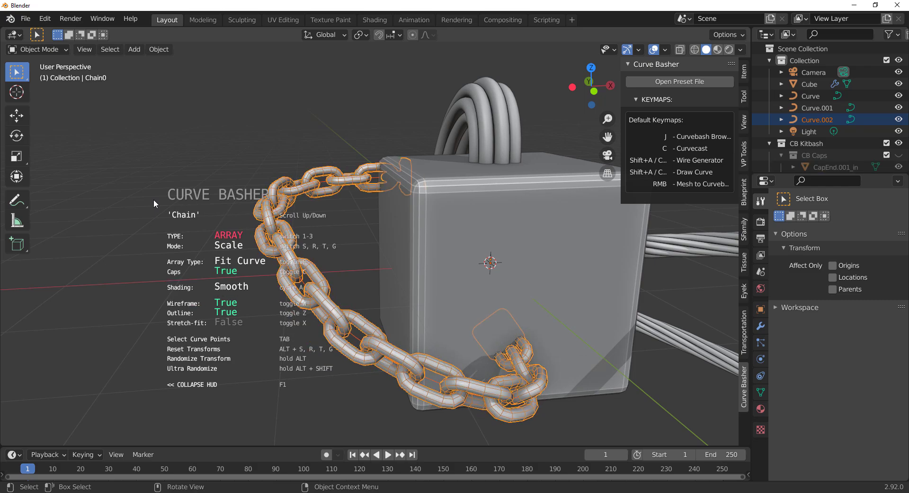
pyautogui.moveTo(49, 219)
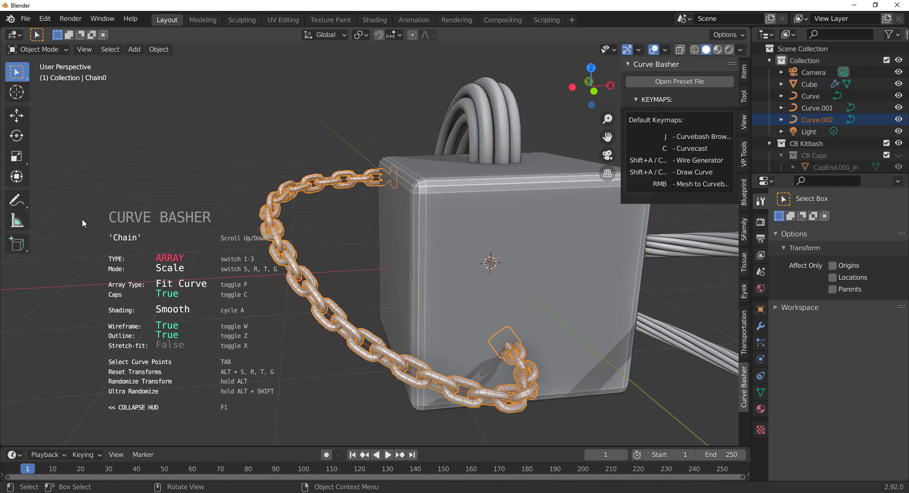
pyautogui.scroll(-1, 81, 217)
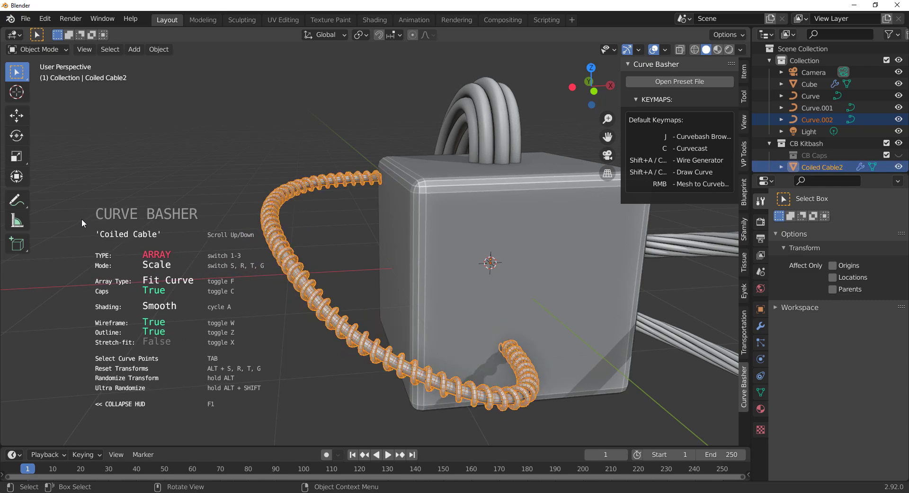
# Step: Edit the coiled cable's curve points, moving the middle point about -2.14 m in X and 0.29 m in Y
pyautogui.press('Tab')
pyautogui.moveTo(128, 243); pyautogui.dragTo(291, 261, button='middle')
pyautogui.moveTo(250, 263); pyautogui.dragTo(332, 320)
pyautogui.moveTo(328, 282); pyautogui.dragTo(180, 216)
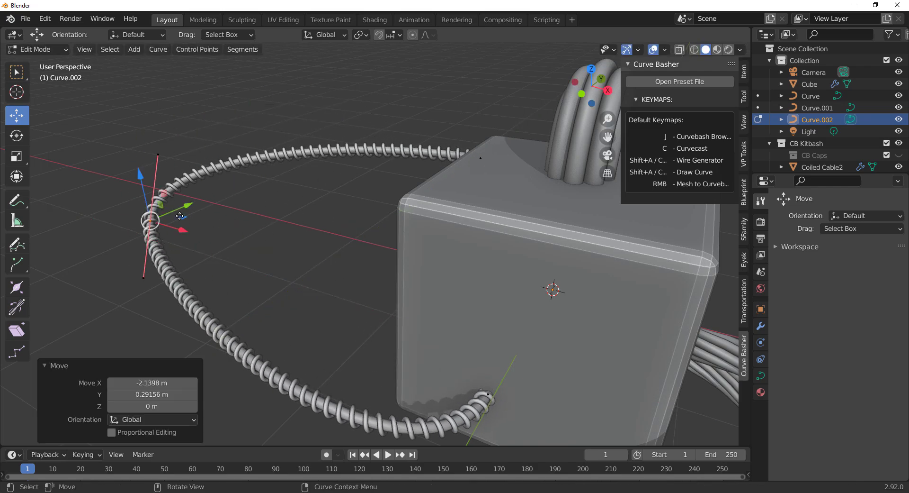
pyautogui.scroll(-5, 188, 230)
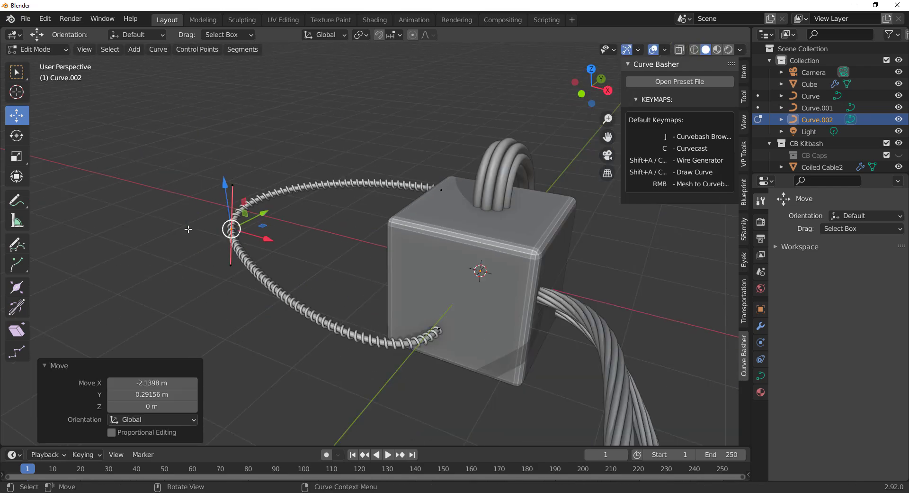
pyautogui.moveTo(371, 265); pyautogui.dragTo(301, 252, button='middle')
pyautogui.scroll(3, 310, 251)
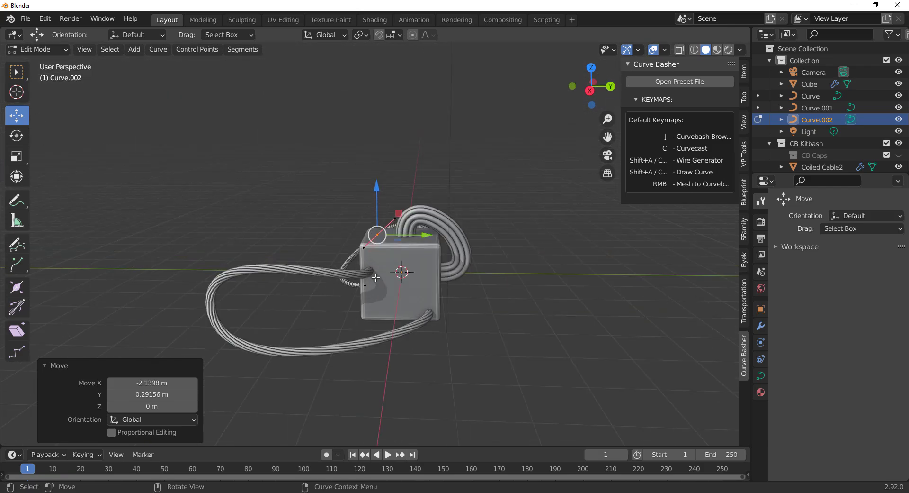
pyautogui.press('Tab')
# Step: Delete the thick cable arching over the cube and the twisted rope cable
pyautogui.scroll(-2, 317, 255)
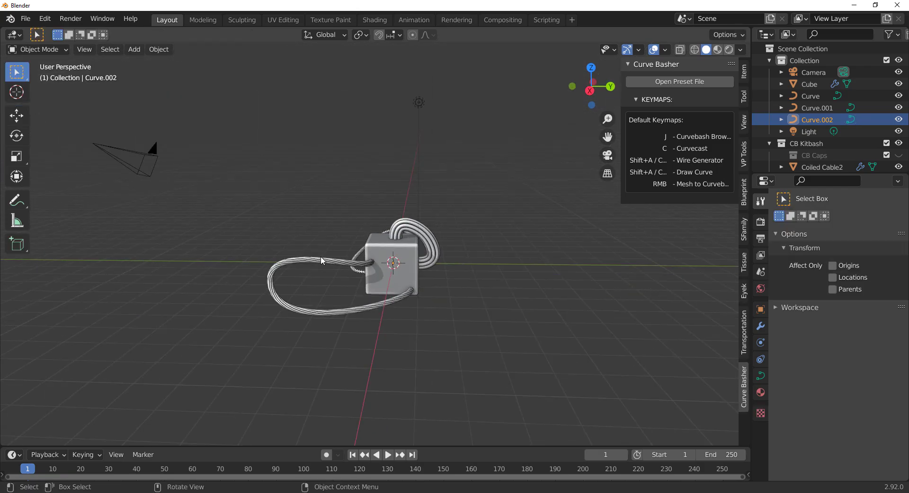
pyautogui.moveTo(317, 255); pyautogui.dragTo(334, 279, button='middle')
pyautogui.click(414, 254)
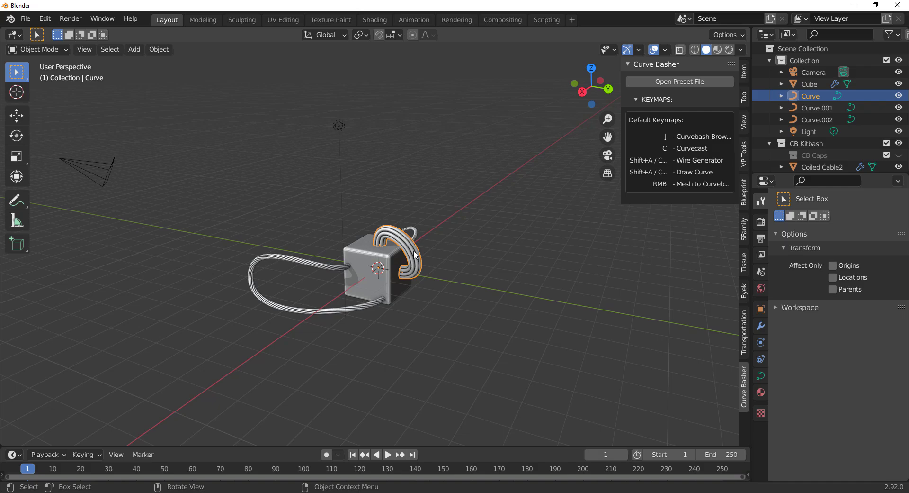
pyautogui.press('Delete')
pyautogui.click(370, 306)
pyautogui.press('Delete')
pyautogui.click(362, 273)
pyautogui.press('Delete')
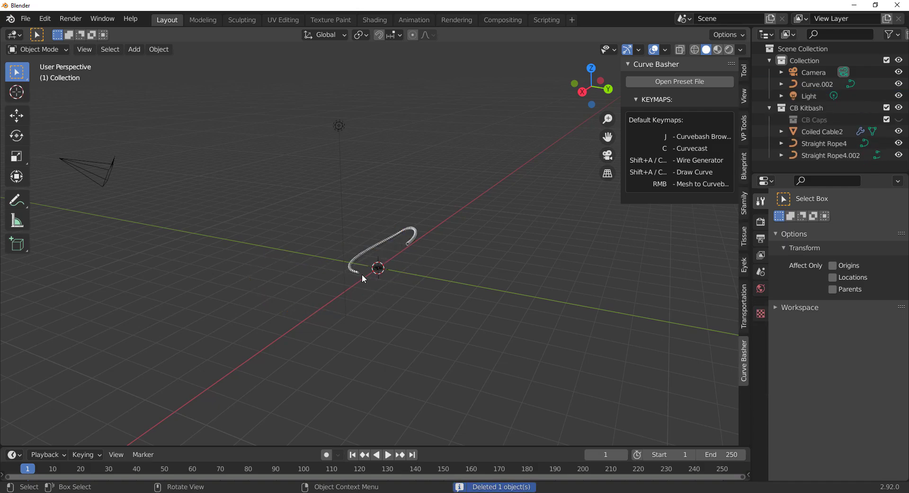
pyautogui.hotkey('ctrl', 'z')
# Step: Delete the coiled cable mesh and its remaining guide curve
pyautogui.click(416, 234)
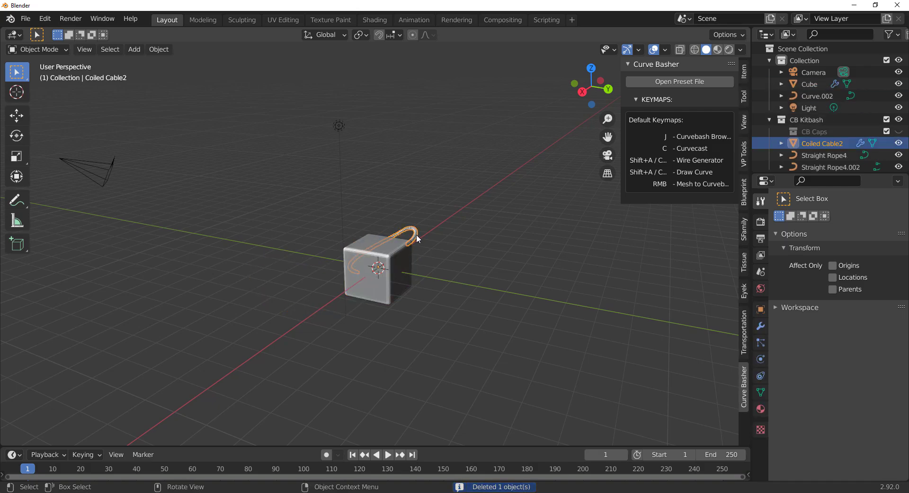
pyautogui.press('Delete')
pyautogui.moveTo(388, 294); pyautogui.dragTo(354, 238, button='middle')
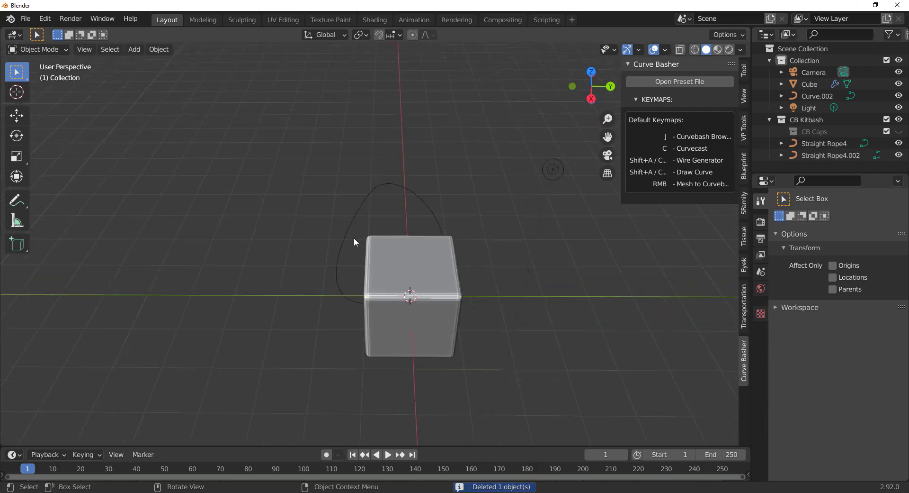
pyautogui.click(399, 199)
pyautogui.press('Delete')
# Step: Duplicate the cube and space the two cubes apart along the Y axis
pyautogui.click(417, 265)
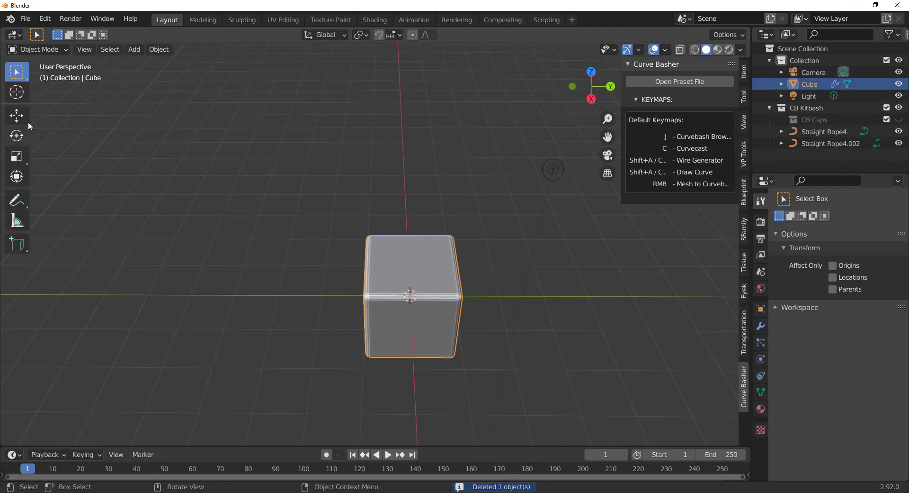
pyautogui.click(17, 116)
pyautogui.moveTo(460, 297); pyautogui.dragTo(675, 297)
pyautogui.hotkey('shift', 'd')
pyautogui.rightClick(255, 295)
# Step: Select only the two cubes and raise them together along the Z axis
pyautogui.moveTo(460, 334); pyautogui.dragTo(280, 277, button='middle')
pyautogui.moveTo(156, 199); pyautogui.dragTo(632, 352)
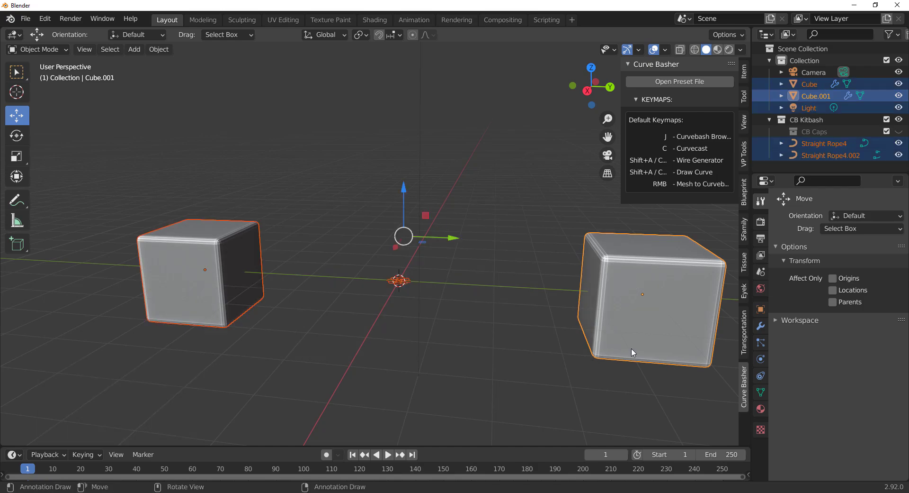
pyautogui.click(558, 311)
pyautogui.click(662, 296)
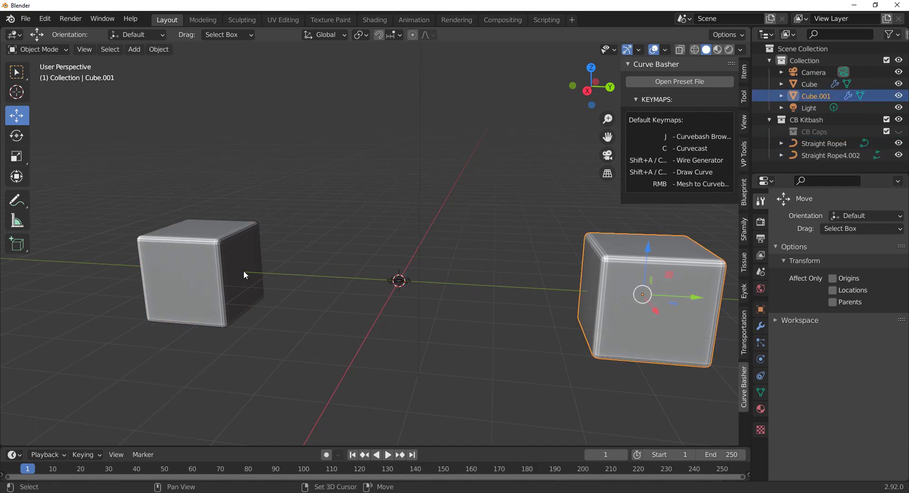
pyautogui.keyDown('shift'); pyautogui.click(244, 269); pyautogui.keyUp('shift')
pyautogui.moveTo(404, 244); pyautogui.dragTo(398, 200)
# Step: Delete the light and the two leftover Straight Rope objects near the world origin
pyautogui.click(473, 253)
pyautogui.moveTo(464, 251); pyautogui.dragTo(338, 328)
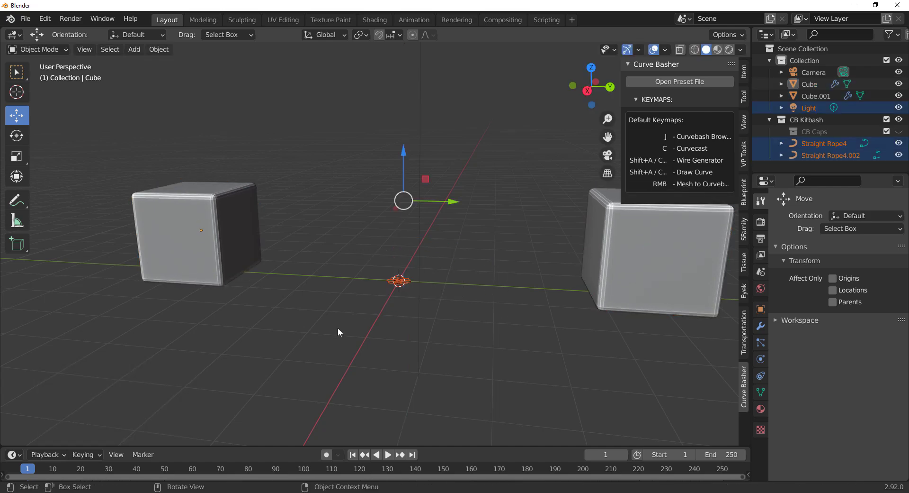
pyautogui.press('Delete')
pyautogui.moveTo(456, 363); pyautogui.dragTo(370, 308, button='middle')
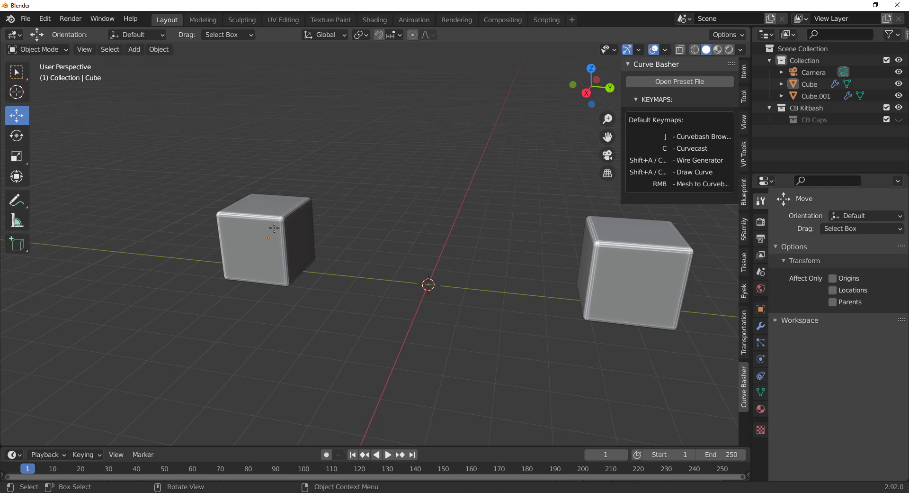
# Step: Cast a cable with Curvecast between the inner faces of the two cubes
pyautogui.moveTo(270, 225); pyautogui.dragTo(295, 240, button='middle')
pyautogui.press('c')
pyautogui.moveTo(326, 275); pyautogui.dragTo(465, 293, button='middle')
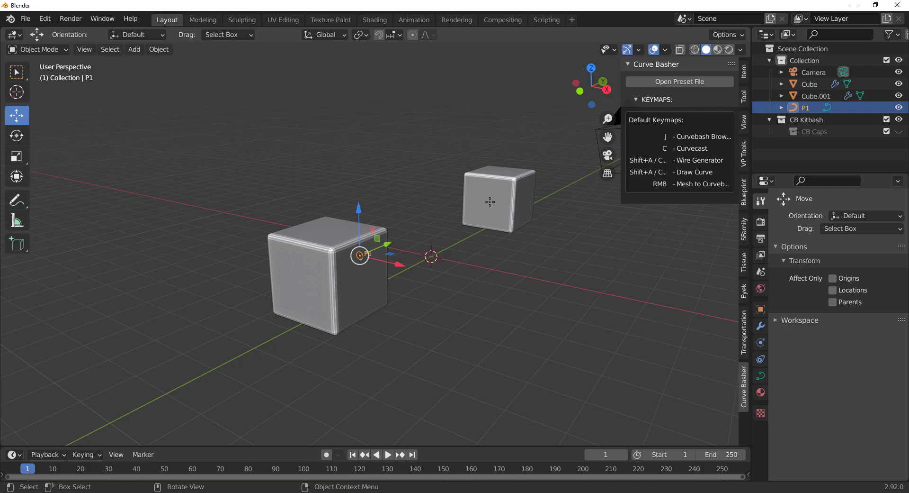
pyautogui.click(490, 202)
pyautogui.moveTo(489, 202); pyautogui.dragTo(312, 265, button='middle')
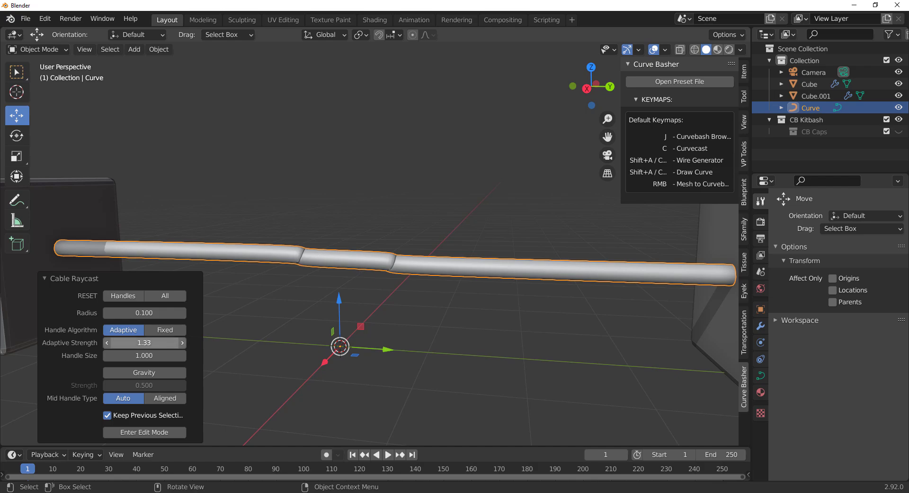
# Step: Lower the raycast cable's Adaptive Strength to 0.51, switch its Handle Algorithm to Fixed, and deselect the cable
pyautogui.moveTo(155, 342); pyautogui.dragTo(129, 342)
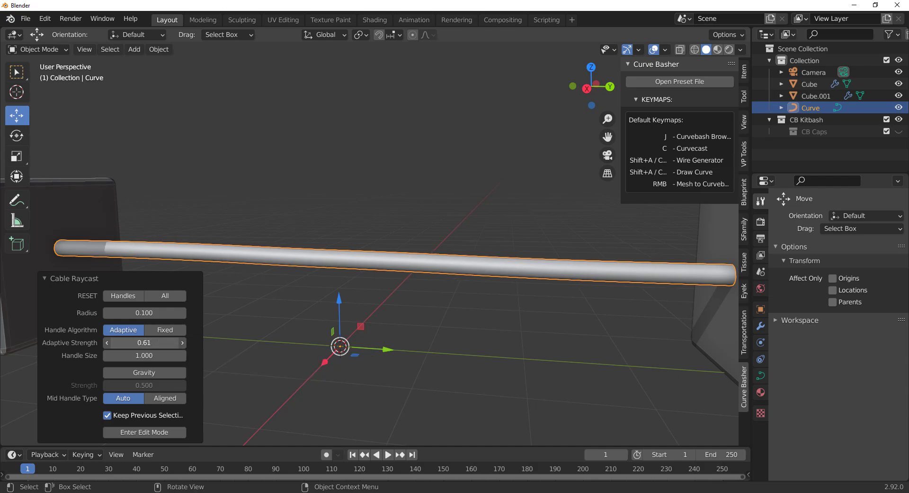
pyautogui.click(165, 330)
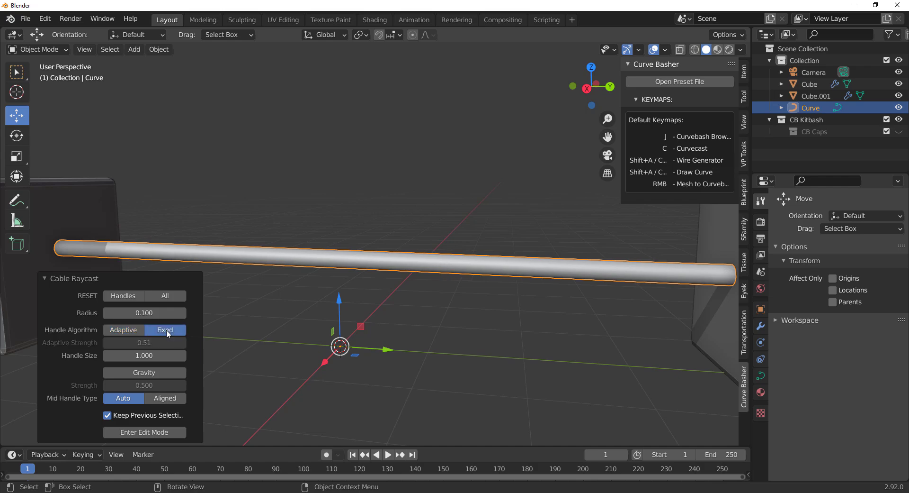
pyautogui.scroll(-4, 303, 270)
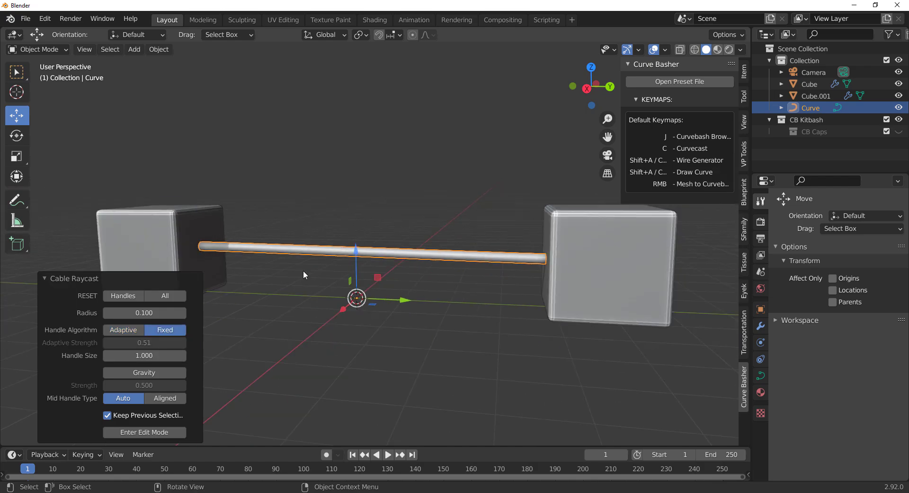
pyautogui.moveTo(303, 270); pyautogui.dragTo(336, 284, button='middle')
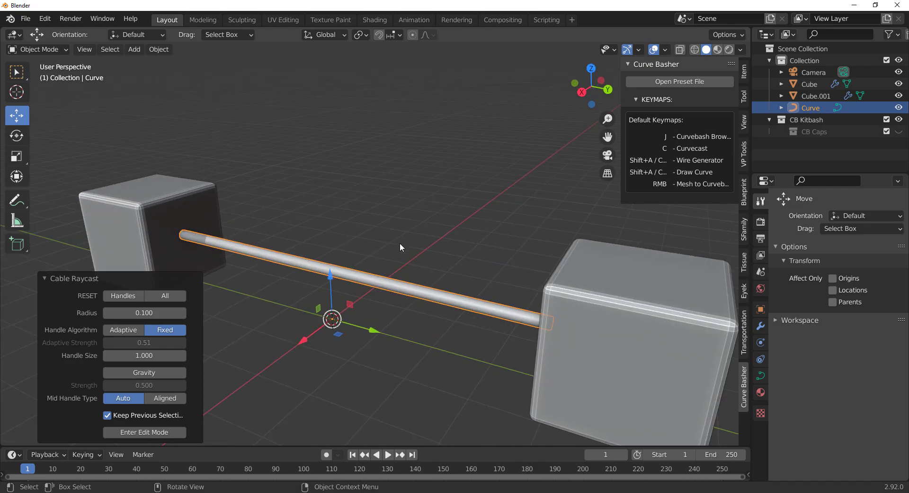
pyautogui.moveTo(399, 243); pyautogui.dragTo(413, 228, button='middle')
pyautogui.click(416, 229)
pyautogui.click(404, 284)
pyautogui.click(445, 239)
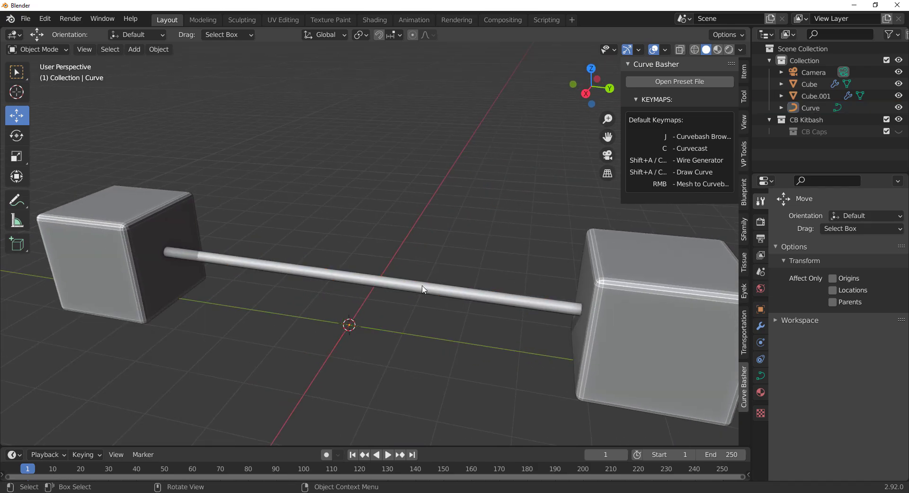
# Step: Apply Curve Basher's Straight Rope profile to the cable between the cubes
pyautogui.click(423, 288)
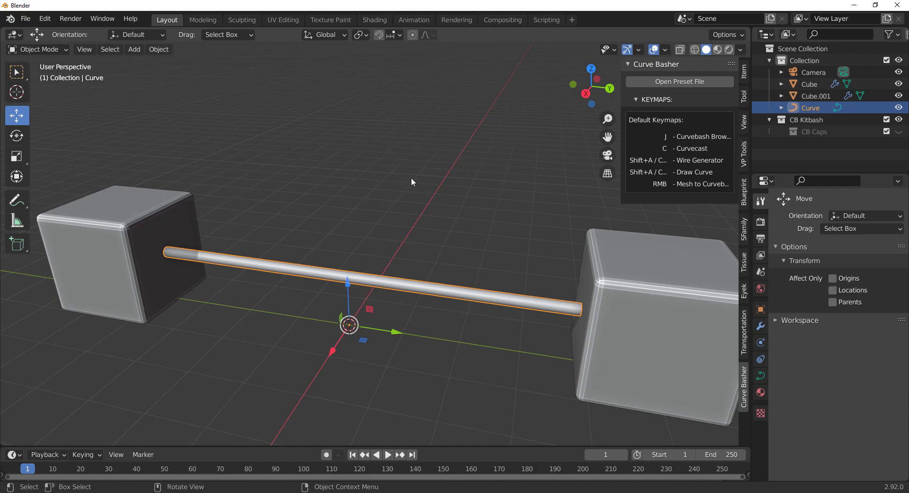
pyautogui.press('j')
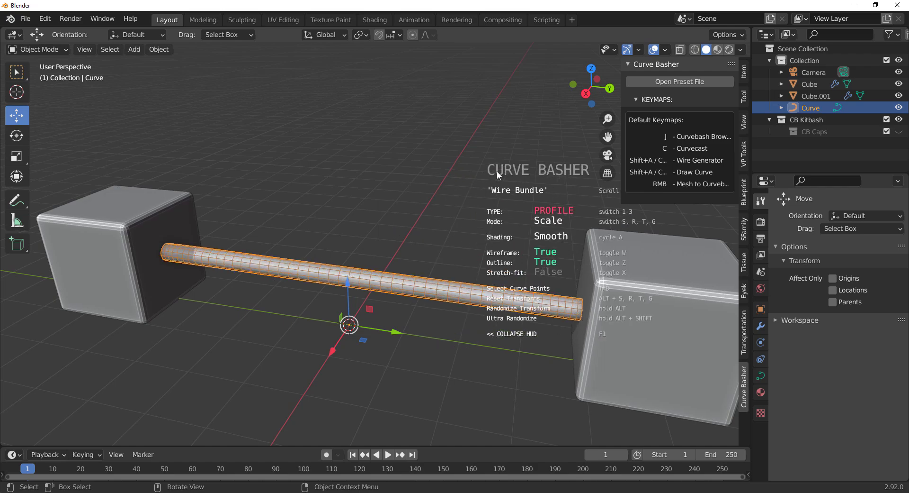
pyautogui.scroll(-4, 502, 160)
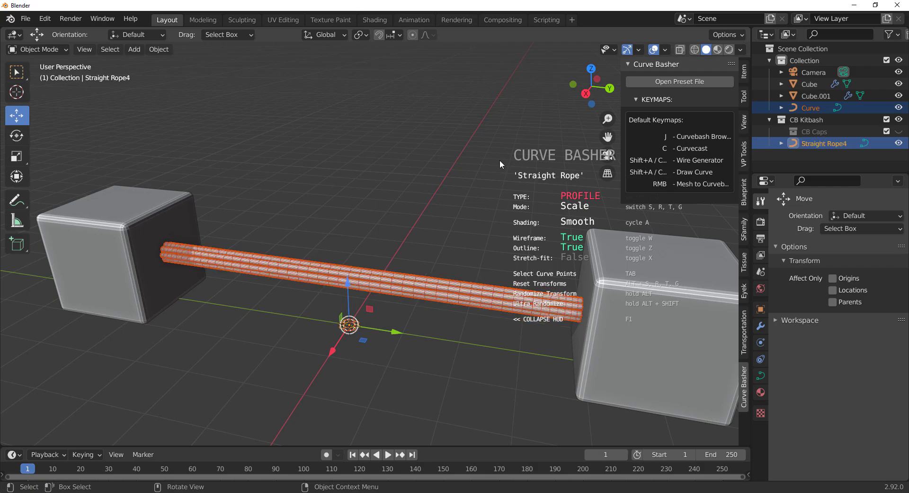
pyautogui.press('t')
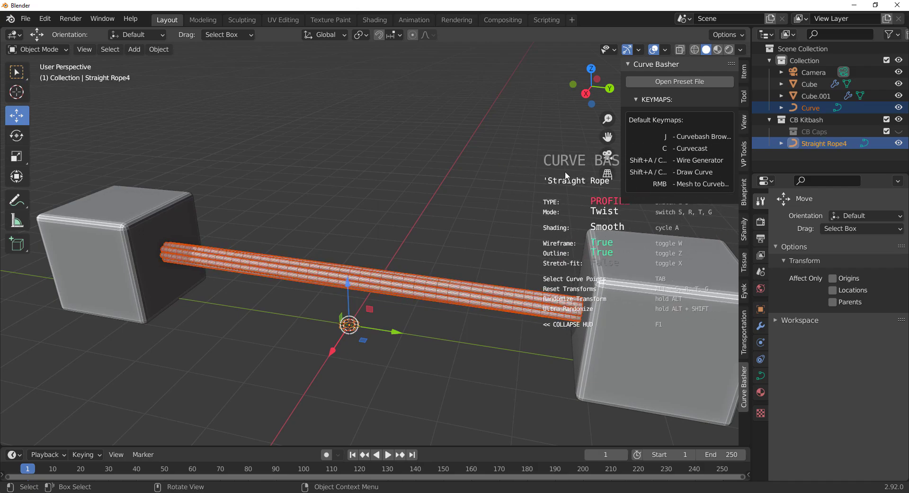
pyautogui.click(409, 232)
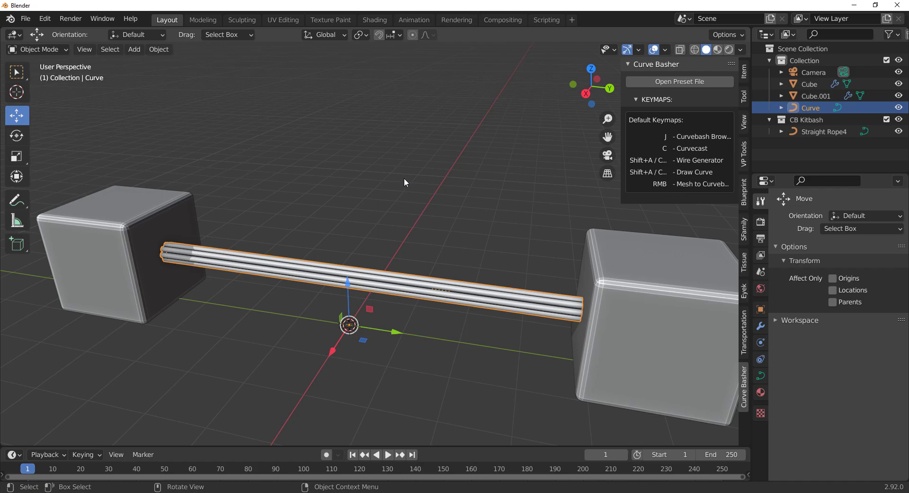
# Step: Replace the rope with the Regular Cable kitbash, enlarge it to reach both cubes, and deselect it
pyautogui.press('j')
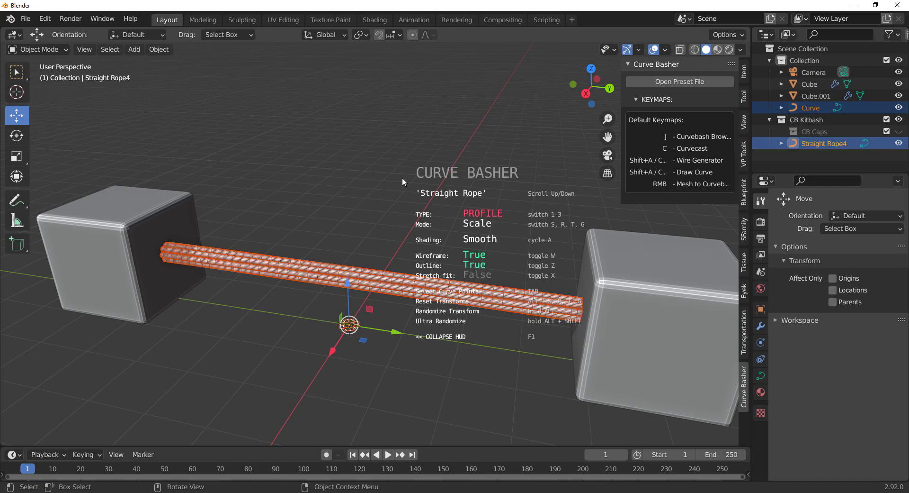
pyautogui.scroll(-1, 402, 177)
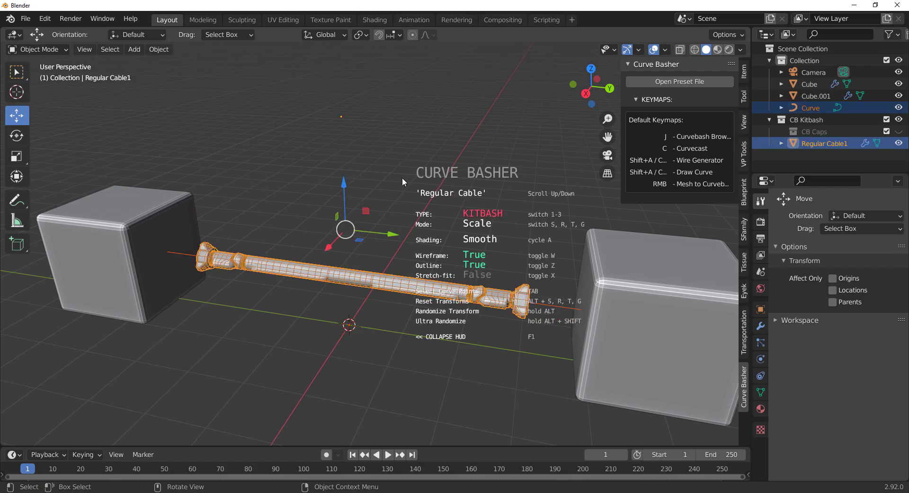
pyautogui.click(453, 187)
pyautogui.scroll(-3, 453, 187)
pyautogui.click(446, 227)
pyautogui.moveTo(449, 262)
pyautogui.mouseDown(button='middle')
pyautogui.moveTo(544, 257)
pyautogui.moveTo(448, 252)
pyautogui.mouseUp(button='middle')
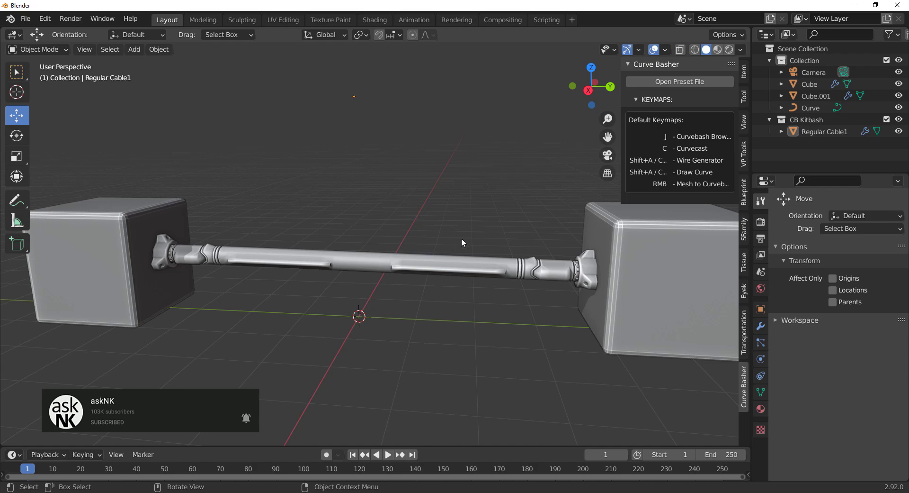
# Step: Examine the Regular Cable mesh and its separate guide curve by switching in and out of Edit Mode
pyautogui.click(440, 266)
pyautogui.press('Tab')
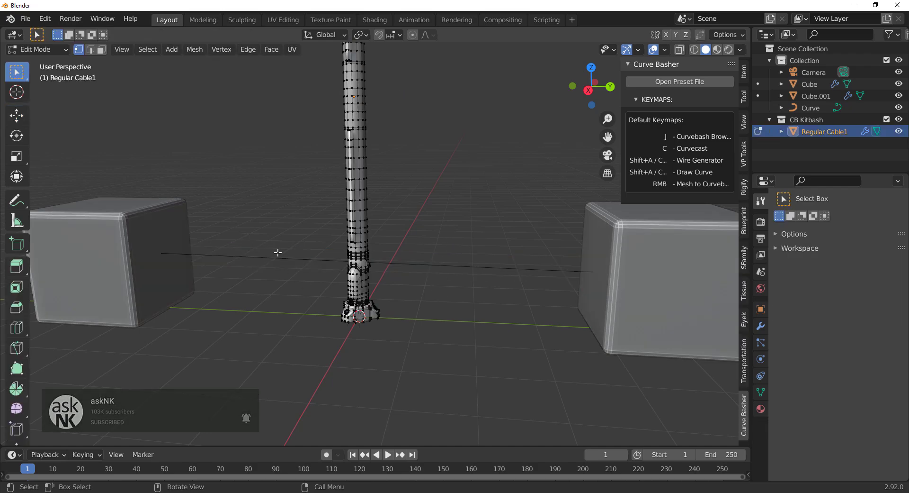
pyautogui.moveTo(355, 156); pyautogui.dragTo(379, 175, button='middle')
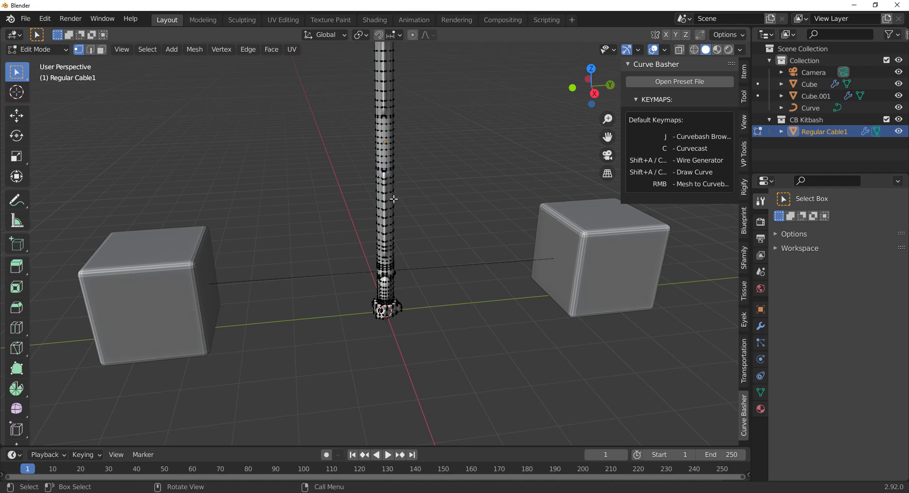
pyautogui.press('Tab')
pyautogui.moveTo(402, 232); pyautogui.dragTo(435, 348)
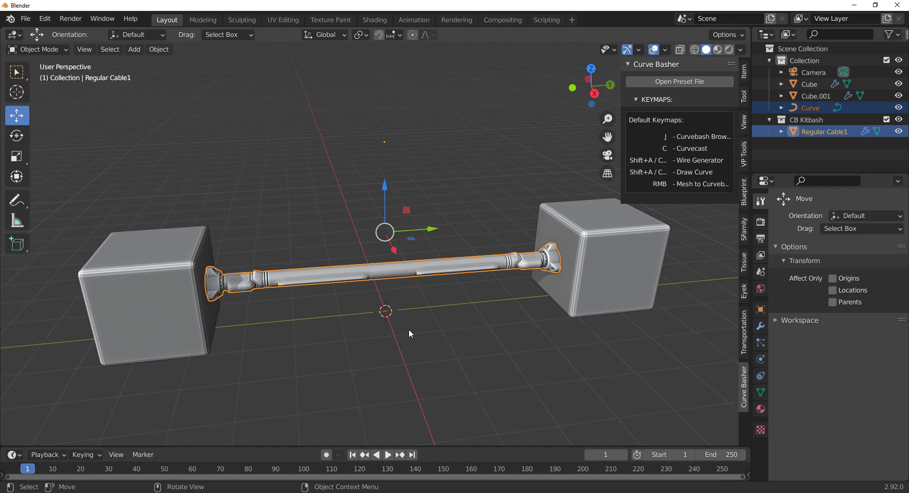
pyautogui.press('Tab')
pyautogui.press('Tab')
pyautogui.press('Tab')
pyautogui.press('Tab')
pyautogui.click(453, 328)
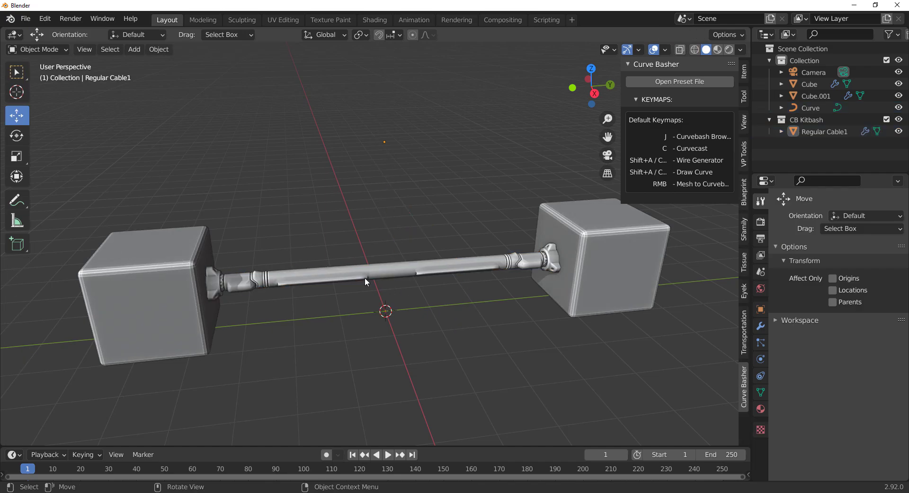
# Step: Raise the guide curve's middle point into a high arch and move its handle nearer the far cube about -0.22 m along Y
pyautogui.click(808, 107)
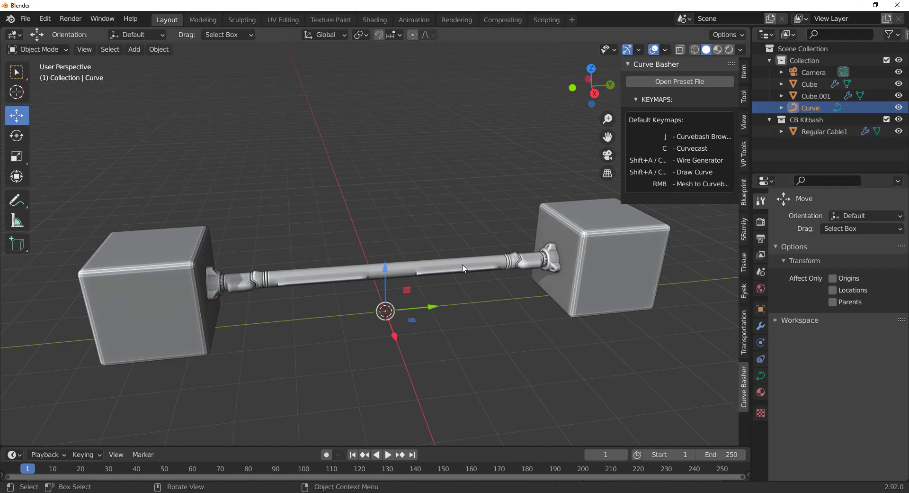
pyautogui.press('Tab')
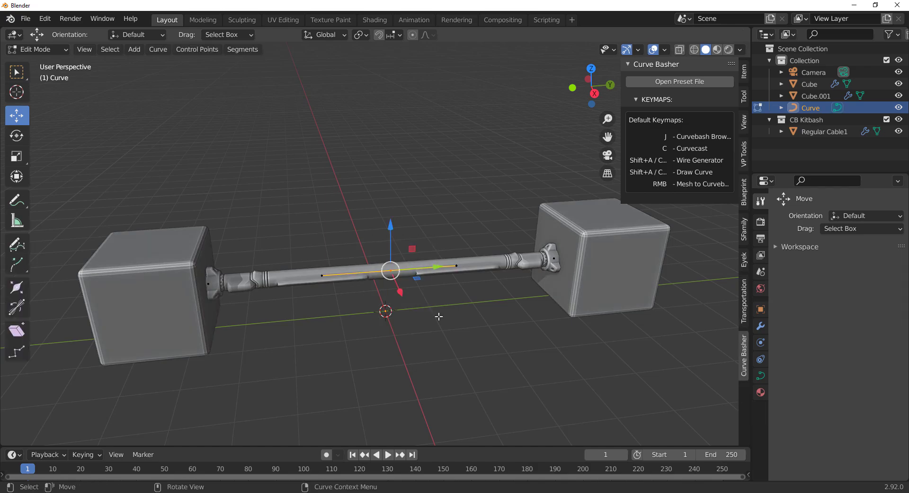
pyautogui.moveTo(393, 243); pyautogui.dragTo(402, 96)
pyautogui.click(464, 127)
pyautogui.moveTo(469, 126); pyautogui.dragTo(492, 143)
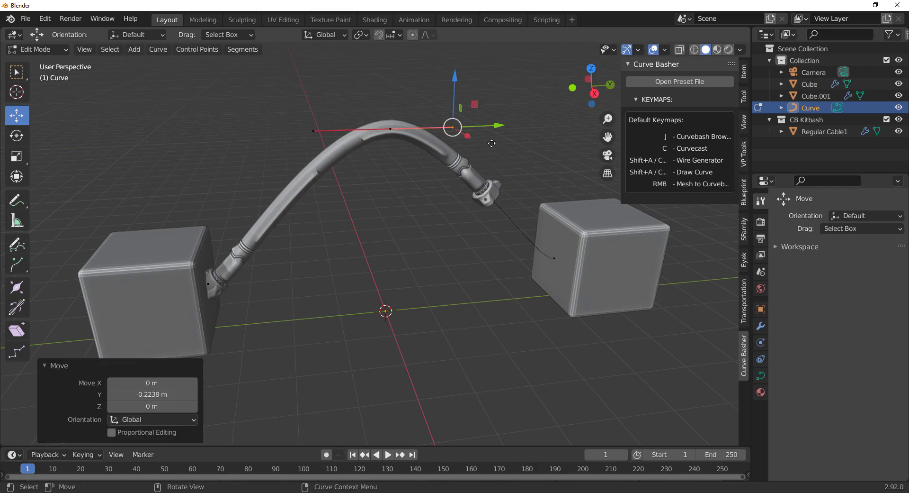
pyautogui.press('Tab')
# Step: Reopen Curve Basher on the Regular Cable and scale and slide it along the arch until its ends meet both cubes
pyautogui.click(462, 176)
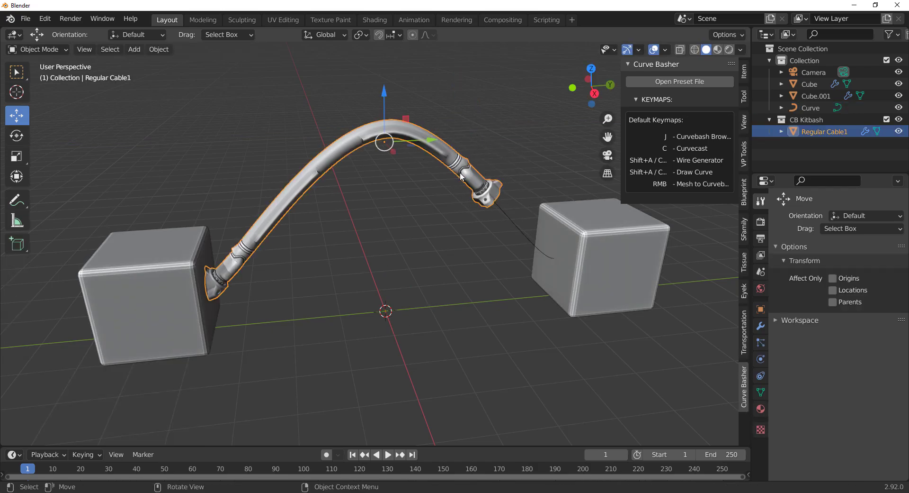
pyautogui.press('Tab')
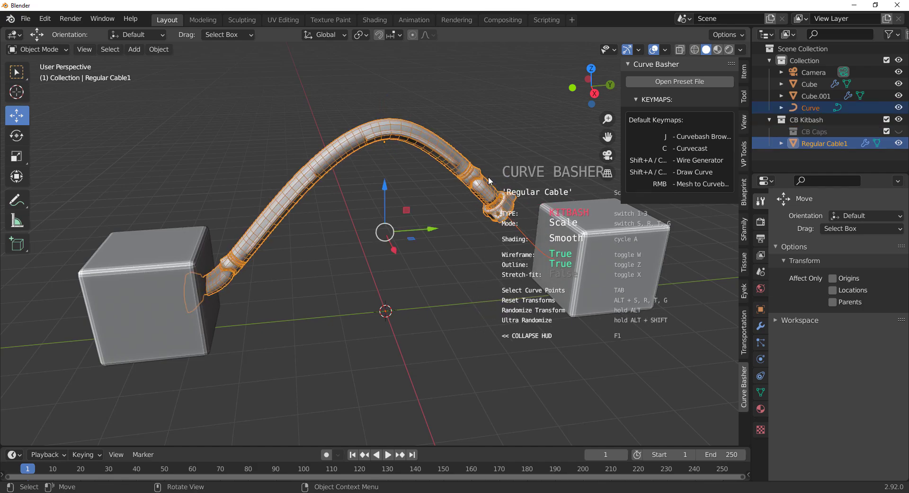
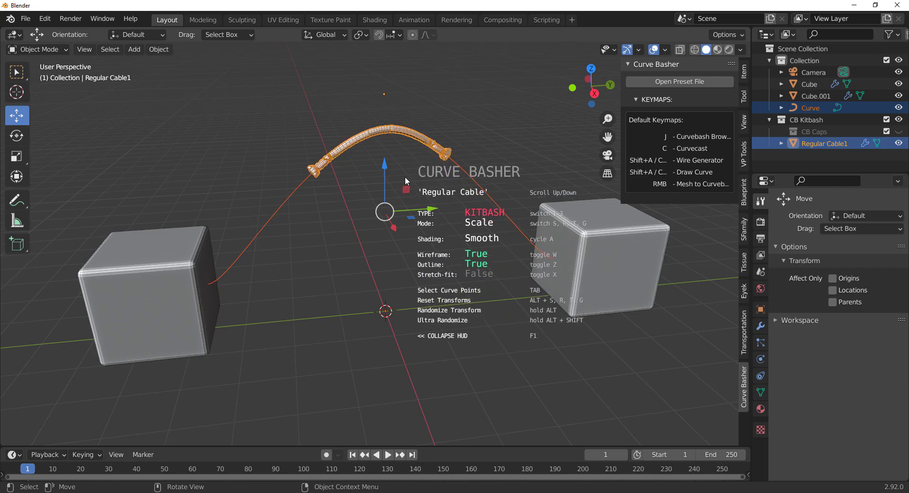
pyautogui.press('r')
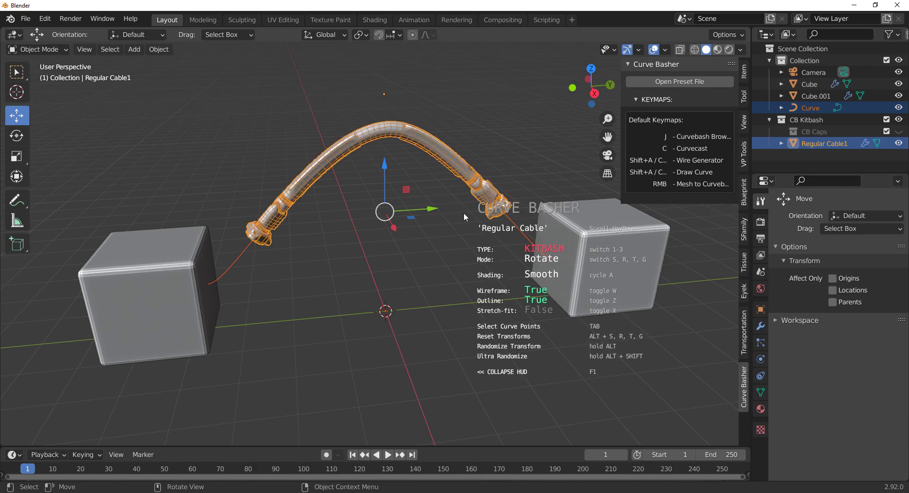
pyautogui.press('g')
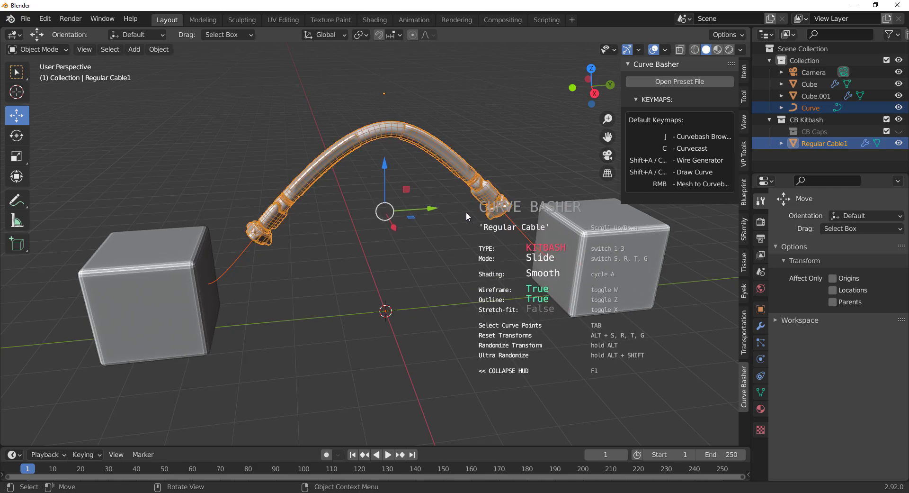
pyautogui.press('s')
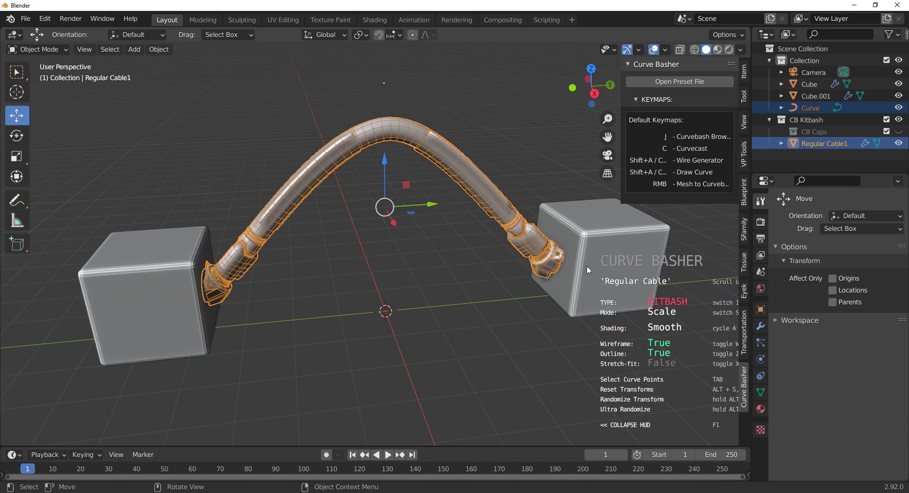
pyautogui.press('s')
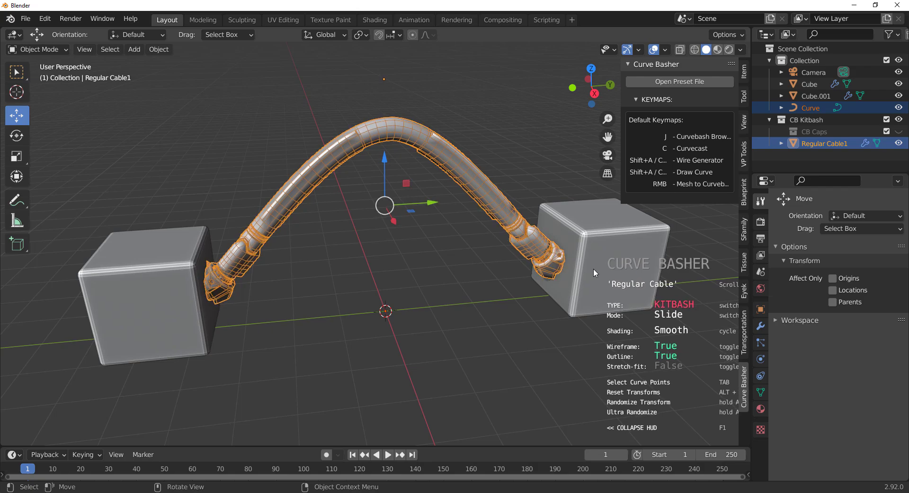
pyautogui.click(593, 268)
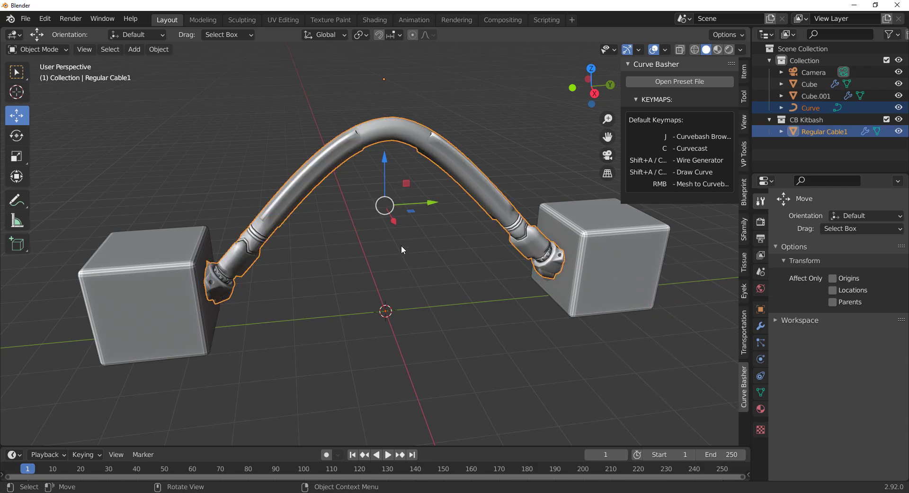
# Step: Delete the arched Regular Cable together with its guide curve
pyautogui.moveTo(402, 245)
pyautogui.mouseDown(button='middle')
pyautogui.moveTo(179, 257)
pyautogui.moveTo(317, 262)
pyautogui.moveTo(344, 220)
pyautogui.moveTo(445, 249)
pyautogui.moveTo(390, 238)
pyautogui.mouseUp(button='middle')
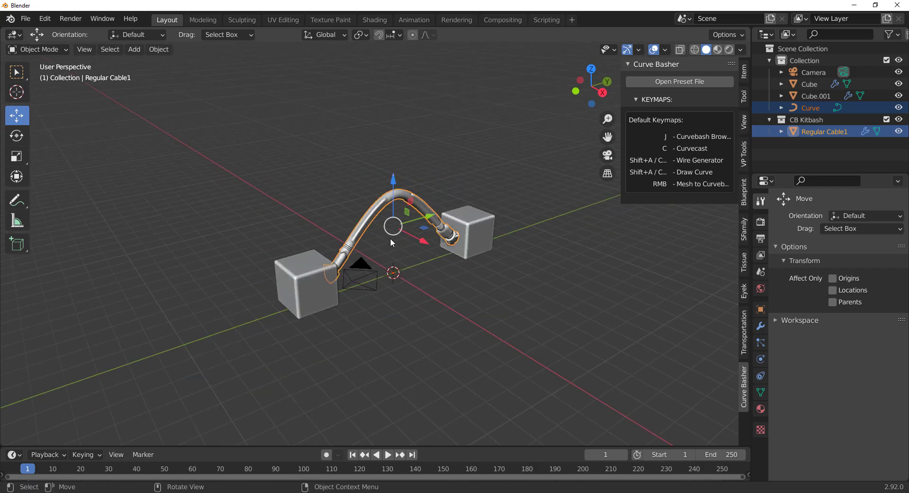
pyautogui.moveTo(390, 238); pyautogui.dragTo(292, 299, button='middle')
pyautogui.press('Delete')
# Step: Duplicate the cube on the negative Y side, offsetting the copy about 1.95 m in X, -1.42 m in Y and -2.68 m in Z
pyautogui.click(240, 259)
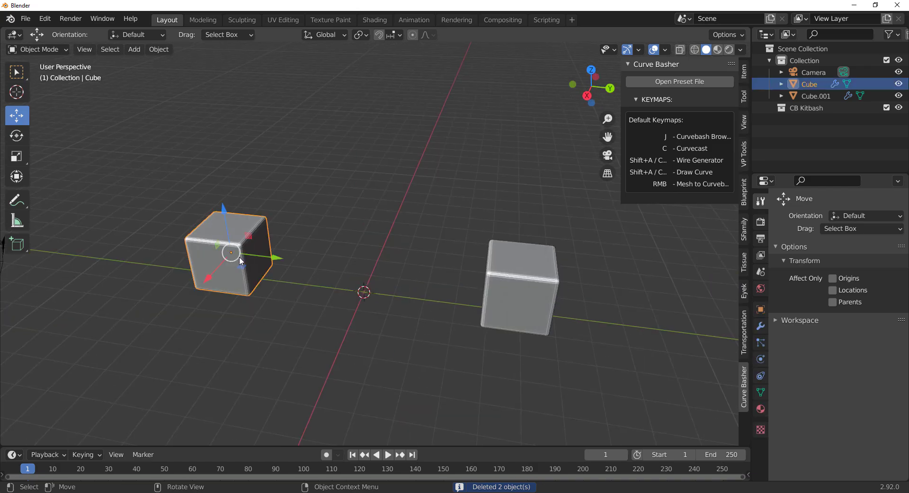
pyautogui.hotkey('shift', 'd')
pyautogui.click(186, 348)
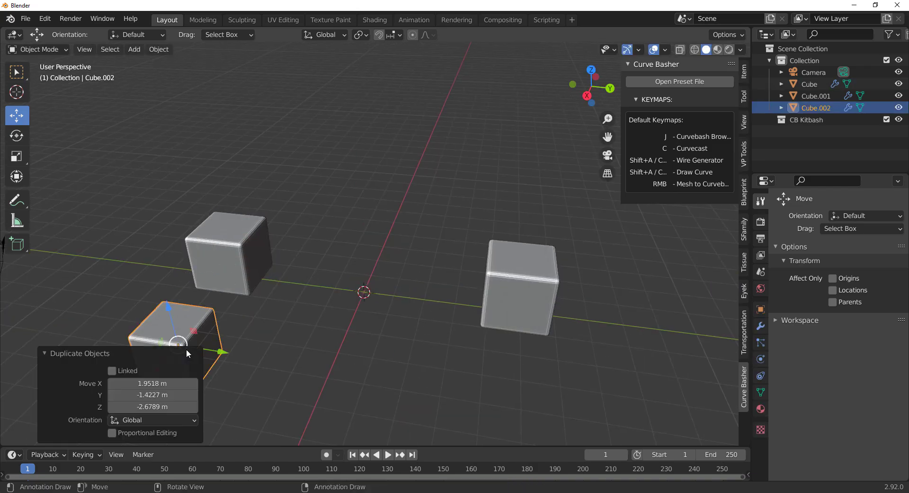
pyautogui.moveTo(186, 349); pyautogui.dragTo(188, 317, button='middle')
pyautogui.keyDown('shift'); pyautogui.moveTo(250, 308); pyautogui.dragTo(356, 300, button='middle'); pyautogui.keyUp('shift')
# Step: Reposition the duplicated cube and scale it uniformly to about 0.182
pyautogui.moveTo(274, 306); pyautogui.dragTo(236, 308)
pyautogui.press('s')
pyautogui.click(258, 319)
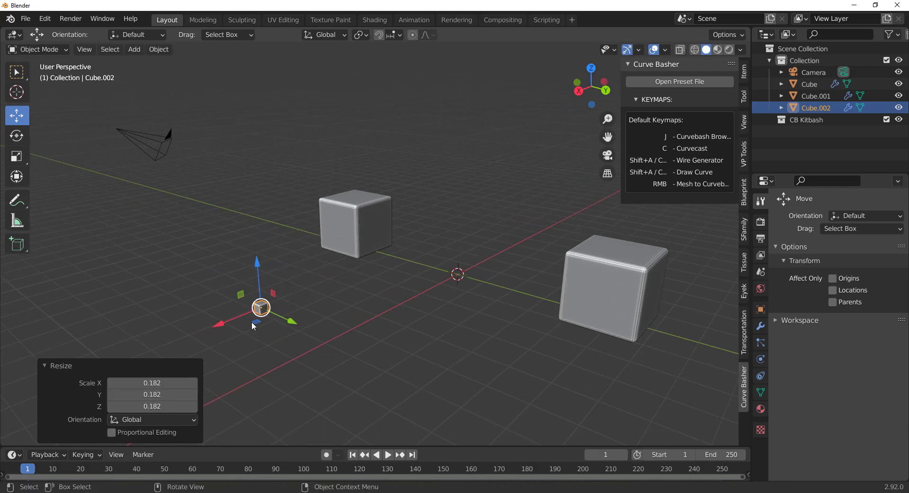
pyautogui.moveTo(326, 256); pyautogui.dragTo(240, 276, button='middle')
pyautogui.scroll(4, 263, 275)
pyautogui.scroll(-4, 262, 275)
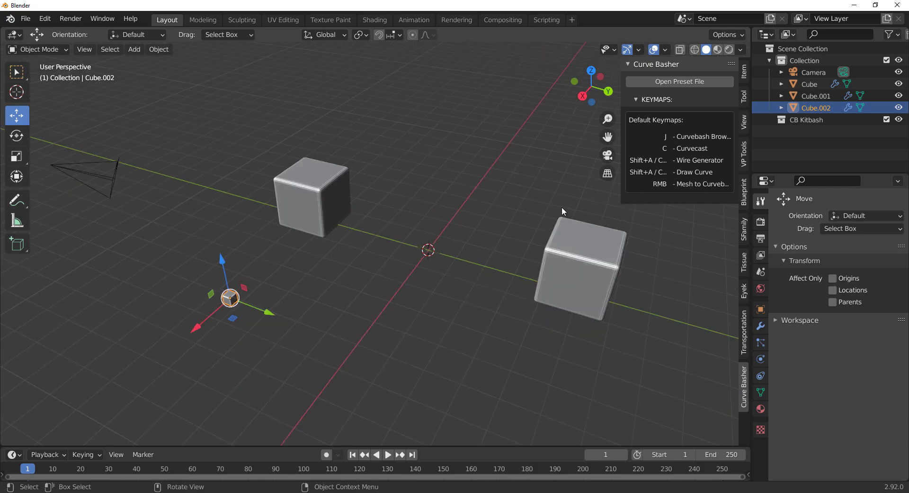
# Step: Cast a new cable from the top of one large cube to the other with an adaptive strength of 0.33
pyautogui.moveTo(254, 228); pyautogui.dragTo(383, 221, button='middle')
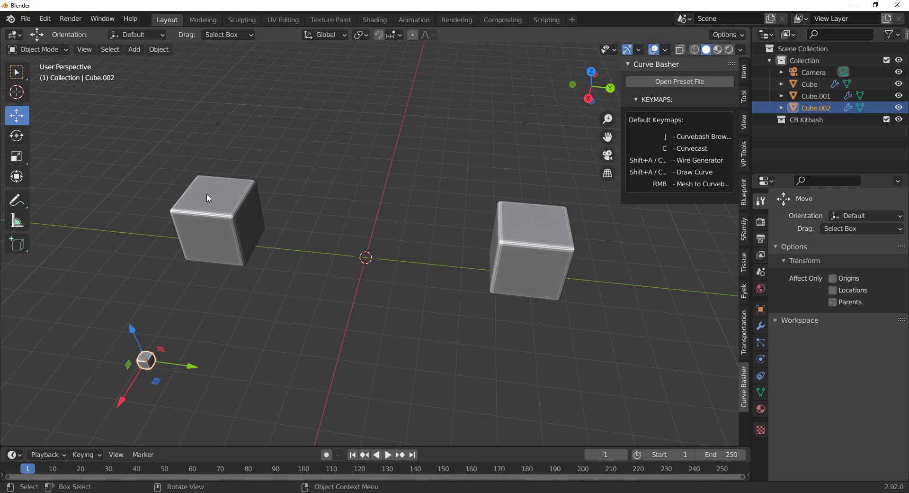
pyautogui.press('c')
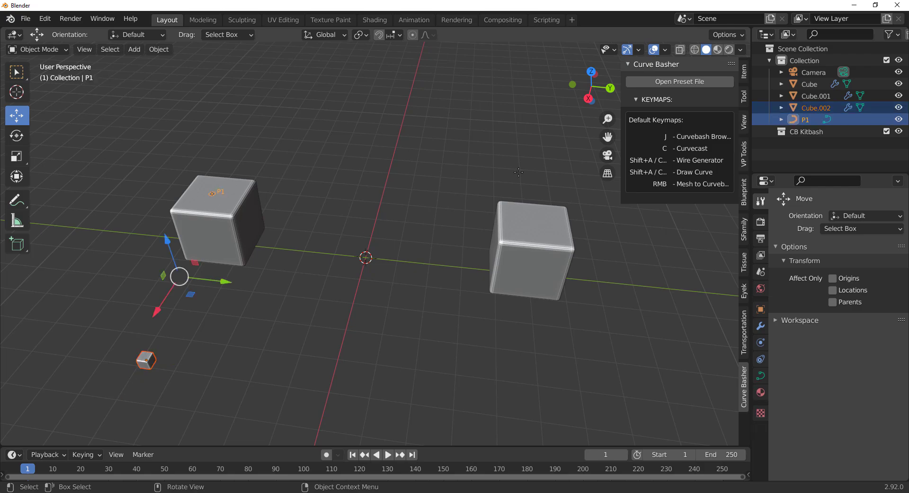
pyautogui.press('c')
pyautogui.moveTo(446, 211); pyautogui.dragTo(452, 197, button='middle')
pyautogui.click(127, 330)
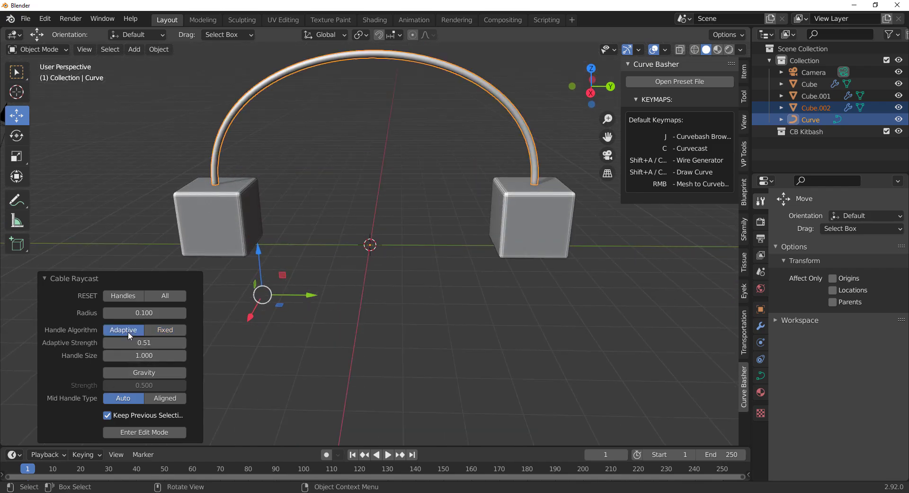
pyautogui.moveTo(142, 342)
pyautogui.mouseDown()
pyautogui.moveTo(121, 342)
pyautogui.moveTo(137, 342)
pyautogui.mouseUp()
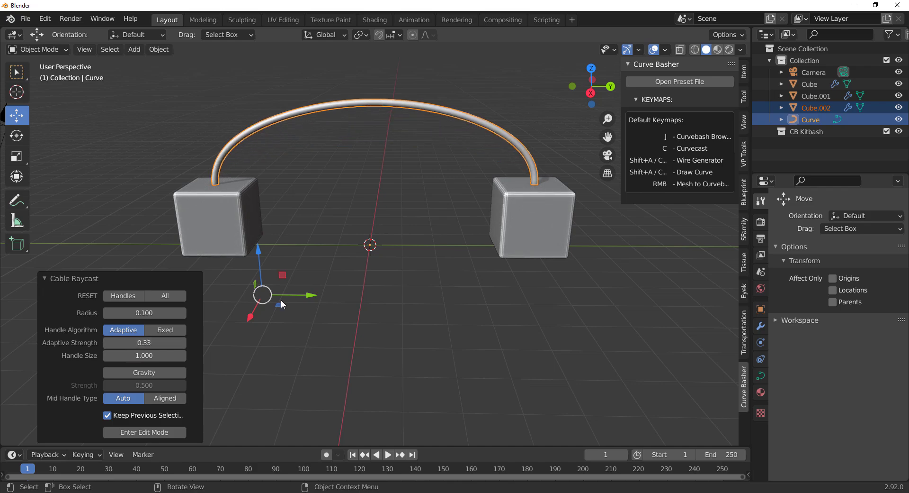
pyautogui.moveTo(281, 299); pyautogui.dragTo(427, 300, button='middle')
pyautogui.click(427, 301)
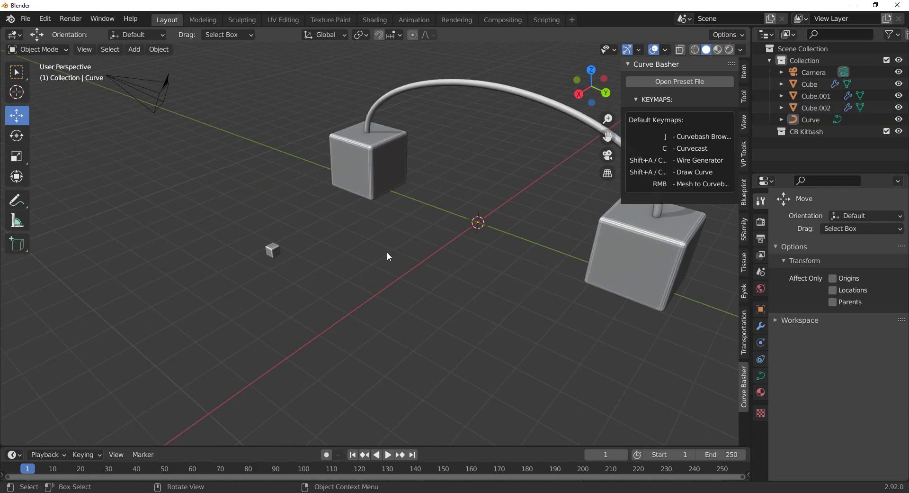
# Step: Place a copy of the small cube on the arched cable with Mesh to Curvebash
pyautogui.click(496, 71)
pyautogui.keyDown('shift'); pyautogui.click(278, 251); pyautogui.keyUp('shift')
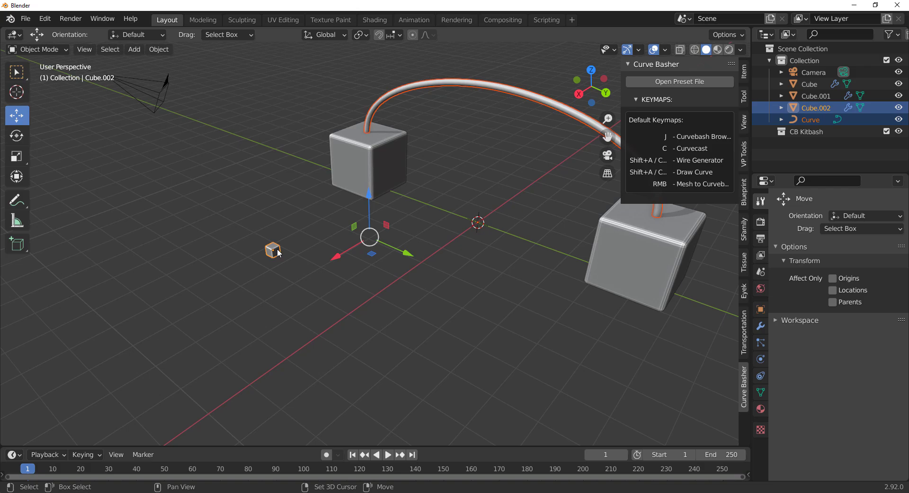
pyautogui.rightClick(277, 175)
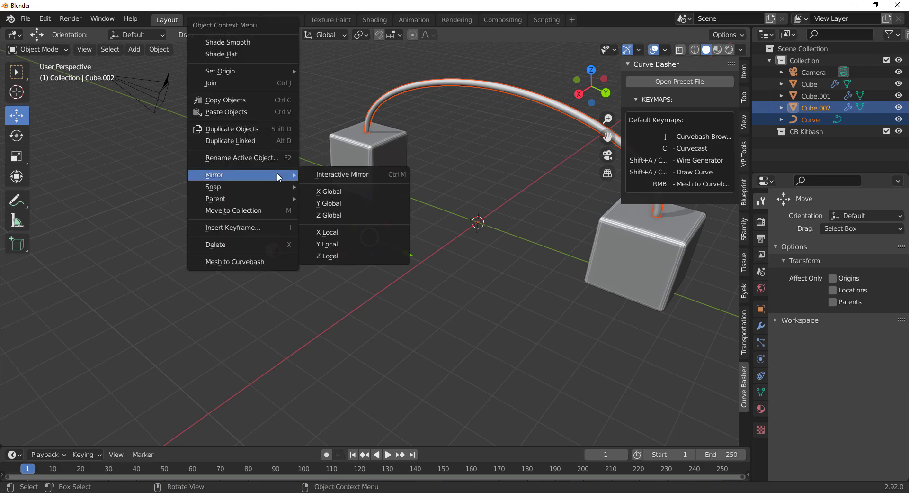
pyautogui.click(241, 261)
pyautogui.moveTo(405, 189); pyautogui.dragTo(516, 26, button='middle')
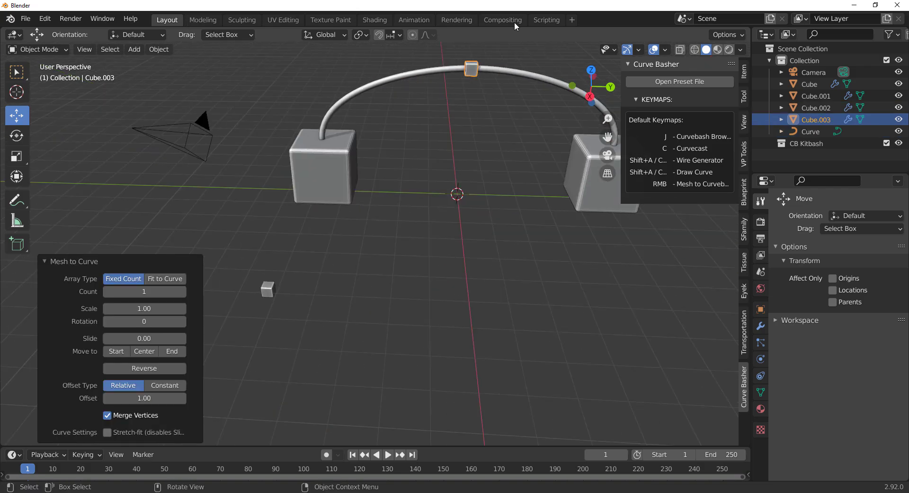
# Step: Try arraying the cube along the cable with count 31, scale 0.71 and offset 1.48, and undo it
pyautogui.moveTo(137, 293); pyautogui.dragTo(193, 292)
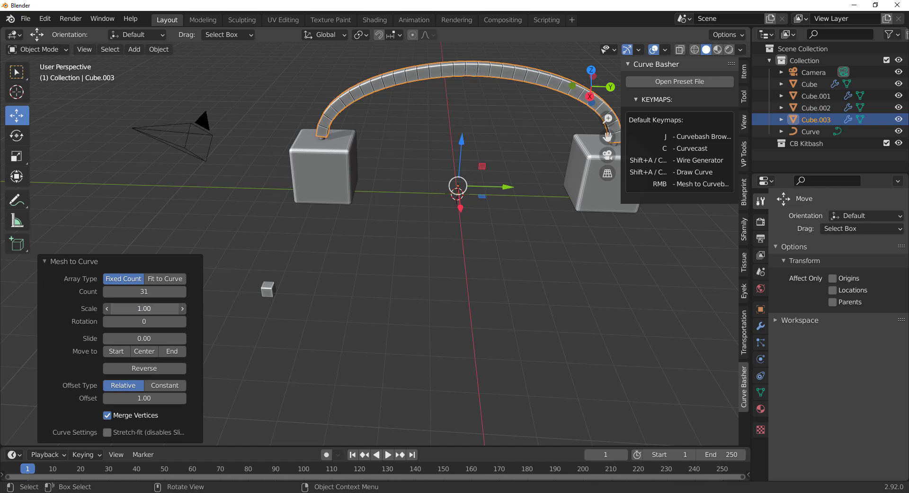
pyautogui.moveTo(144, 308); pyautogui.dragTo(118, 309)
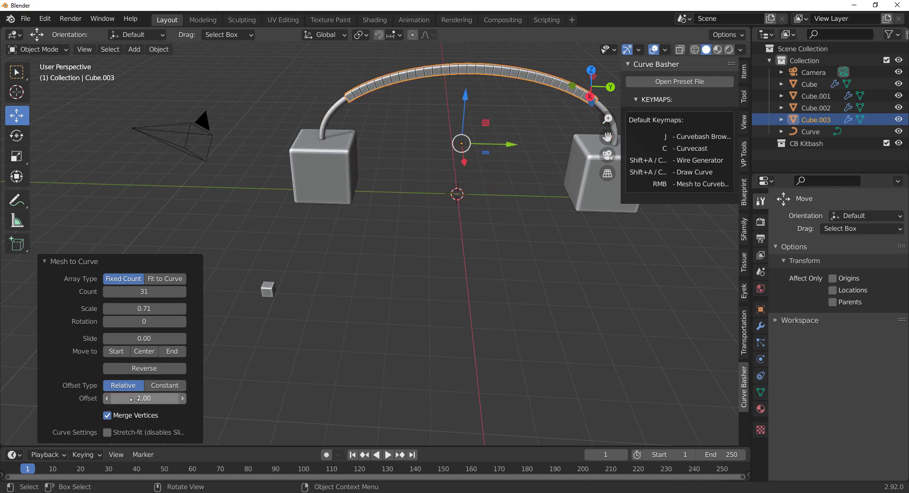
pyautogui.moveTo(135, 398); pyautogui.dragTo(385, 305)
pyautogui.moveTo(445, 331)
pyautogui.mouseDown(button='middle')
pyautogui.moveTo(426, 303)
pyautogui.moveTo(448, 323)
pyautogui.mouseUp(button='middle')
pyautogui.hotkey('ctrl', 'z')
pyautogui.click(466, 332)
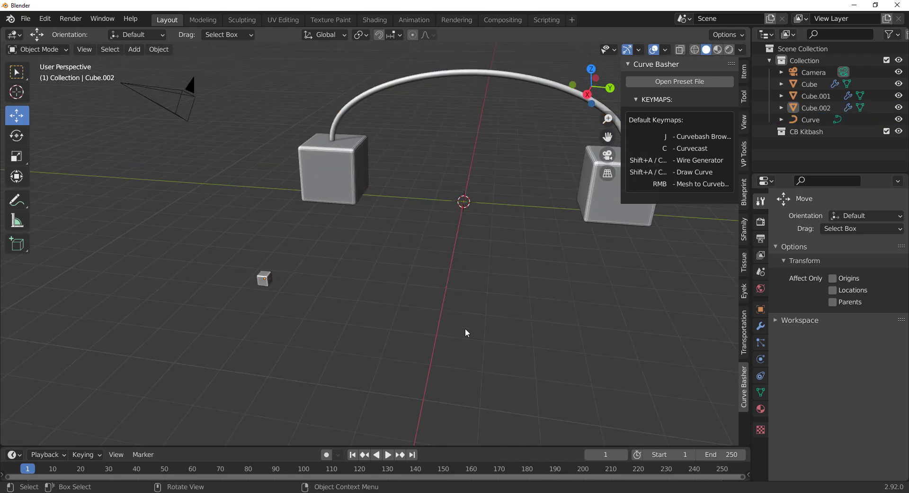
# Step: Try capping both ends of the cable with copies of the small cube using Mesh to Curvebash, and undo it
pyautogui.moveTo(489, 288); pyautogui.dragTo(436, 346, button='middle')
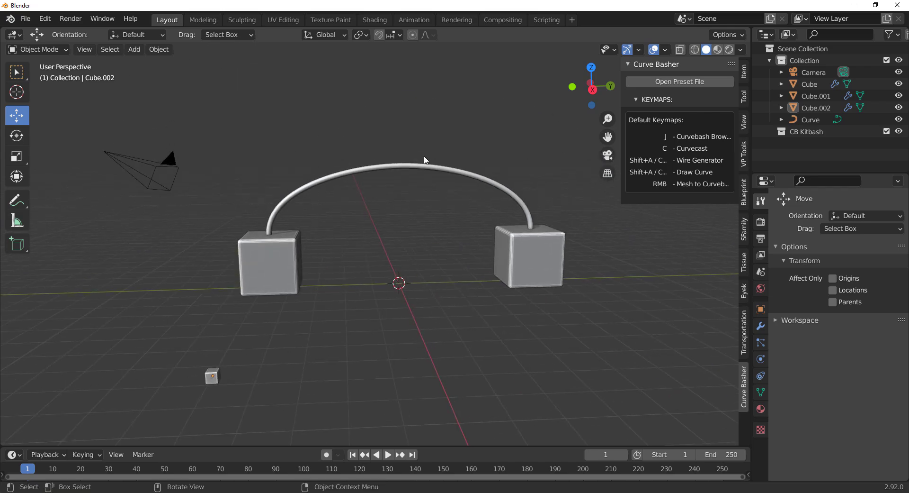
pyautogui.click(425, 166)
pyautogui.keyDown('shift'); pyautogui.click(212, 376); pyautogui.keyUp('shift')
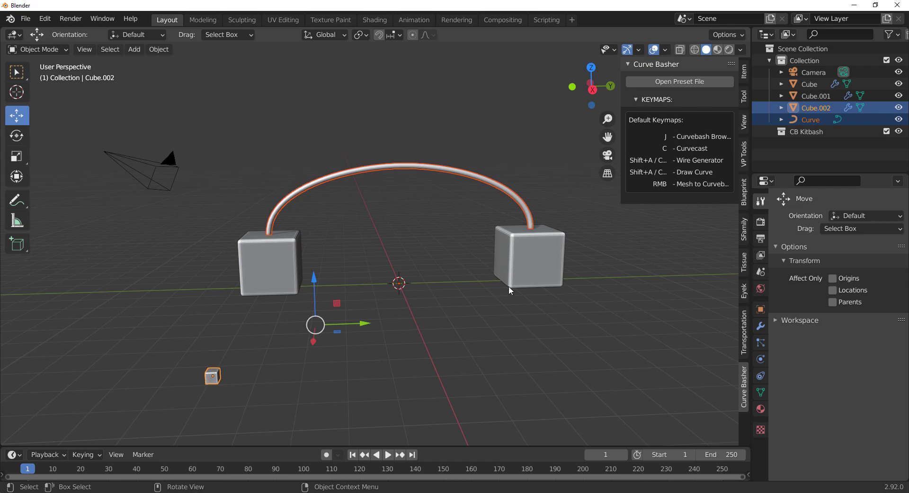
pyautogui.rightClick(371, 238)
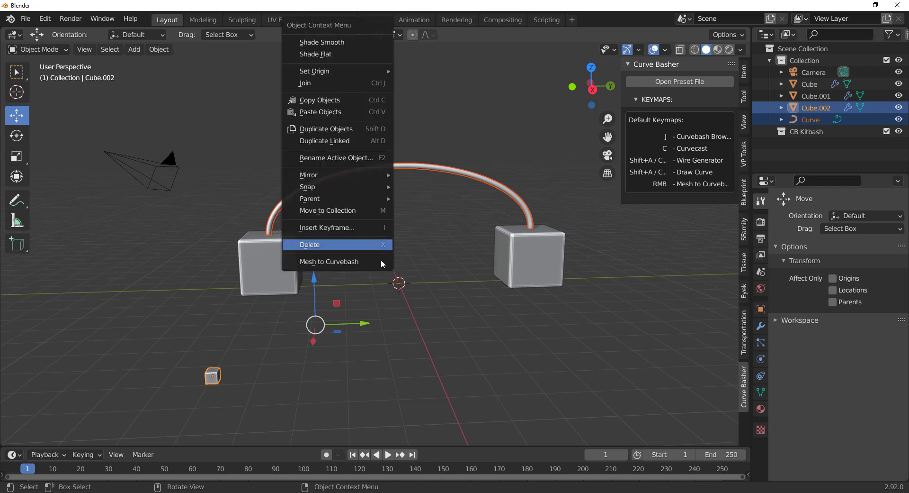
pyautogui.click(346, 261)
pyautogui.moveTo(402, 298); pyautogui.dragTo(456, 252, button='middle')
pyautogui.click(455, 256)
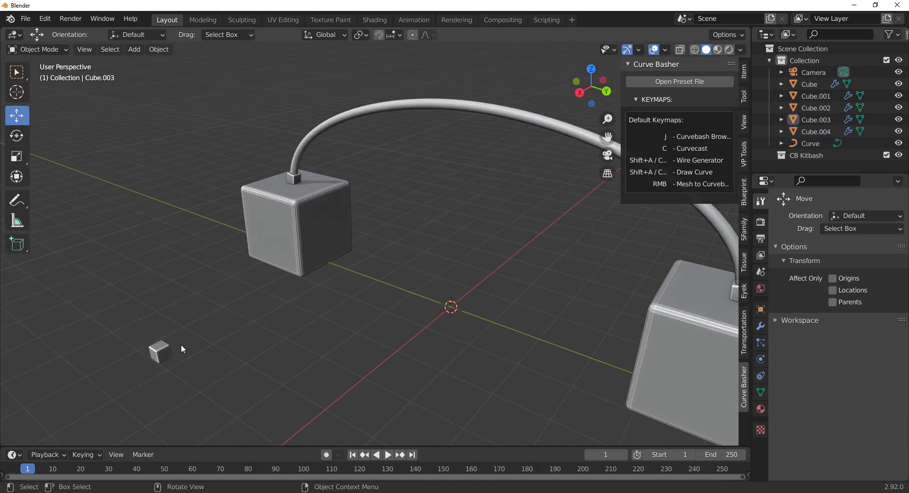
pyautogui.keyDown('shift'); pyautogui.moveTo(245, 348); pyautogui.dragTo(116, 282, button='middle'); pyautogui.keyUp('shift')
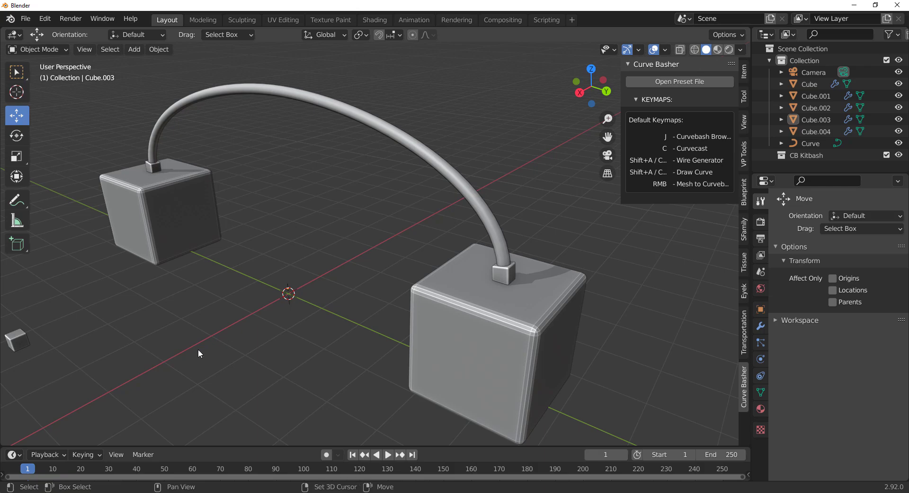
pyautogui.keyDown('shift'); pyautogui.moveTo(199, 353); pyautogui.dragTo(297, 319, button='middle'); pyautogui.keyUp('shift')
pyautogui.hotkey('ctrl', 'z')
pyautogui.hotkey('ctrl', 'z')
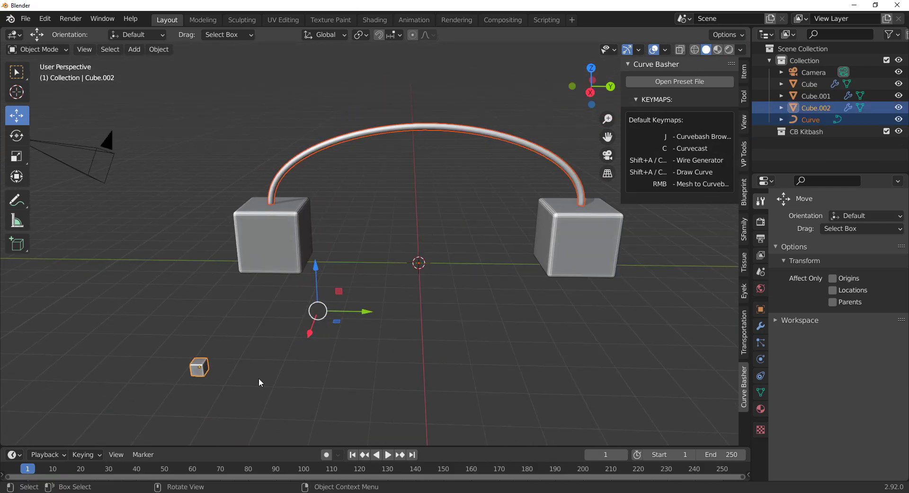
# Step: Cap both cable ends with the small cube using Mesh to Curvebash, set the count to 11 and widen the spacing
pyautogui.rightClick(358, 225)
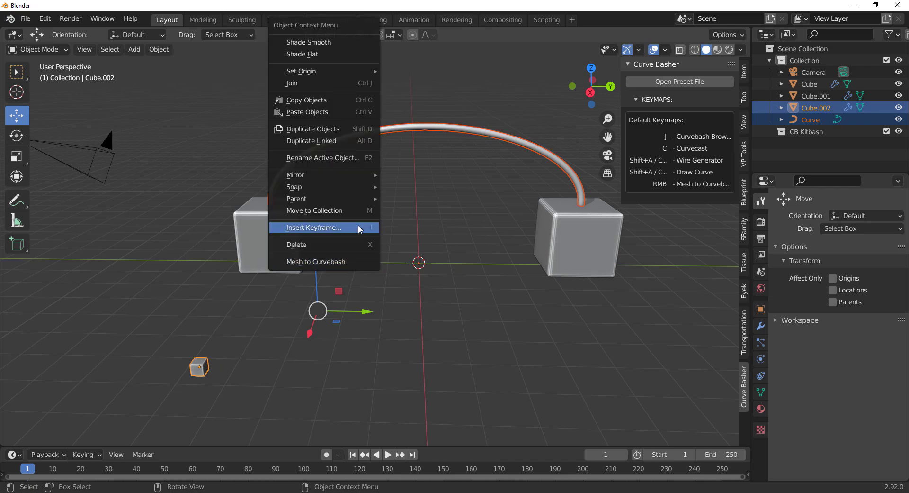
pyautogui.click(331, 261)
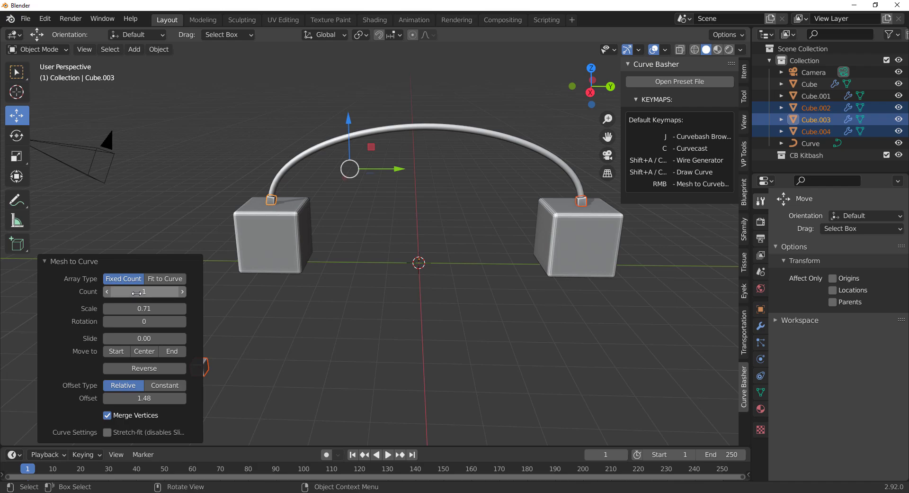
pyautogui.moveTo(138, 293); pyautogui.dragTo(159, 293)
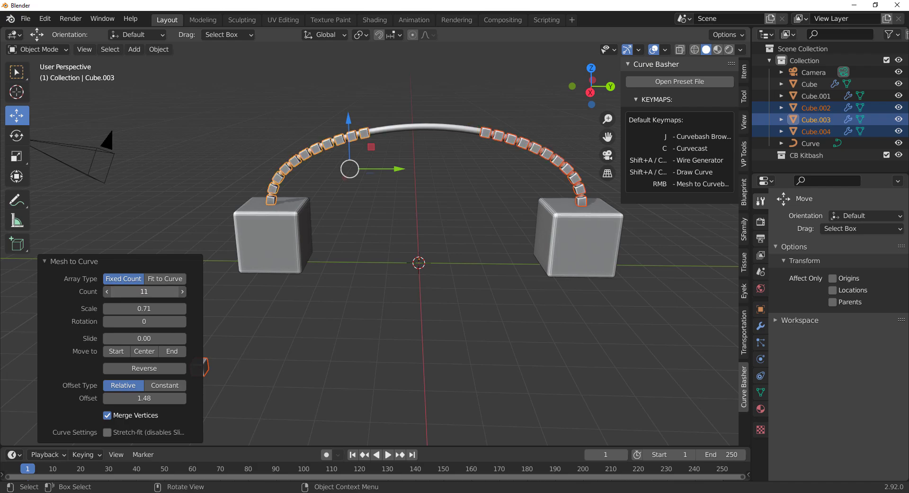
pyautogui.moveTo(143, 398); pyautogui.dragTo(178, 398)
pyautogui.scroll(-3, 481, 282)
pyautogui.moveTo(481, 282); pyautogui.dragTo(318, 290, button='middle')
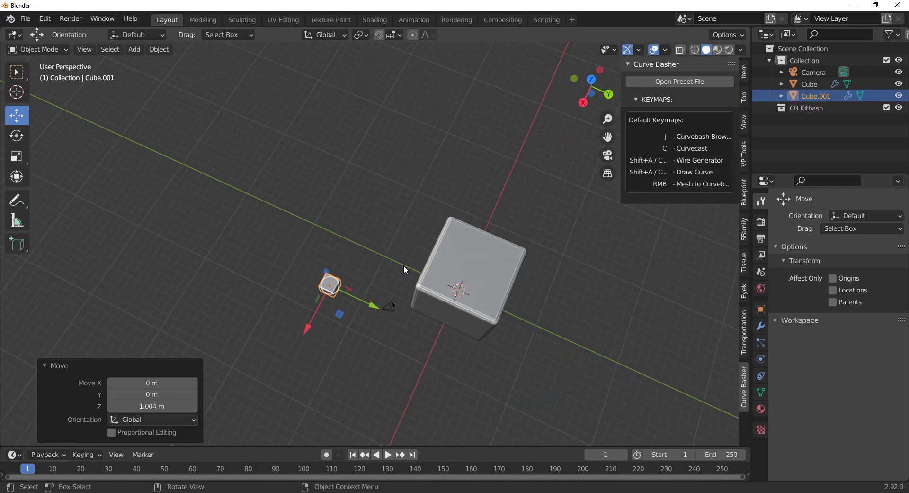
# Step: Move the small cube about 5.16 m along X from the top view
pyautogui.scroll(-4, 404, 265)
pyautogui.scroll(7, 376, 282)
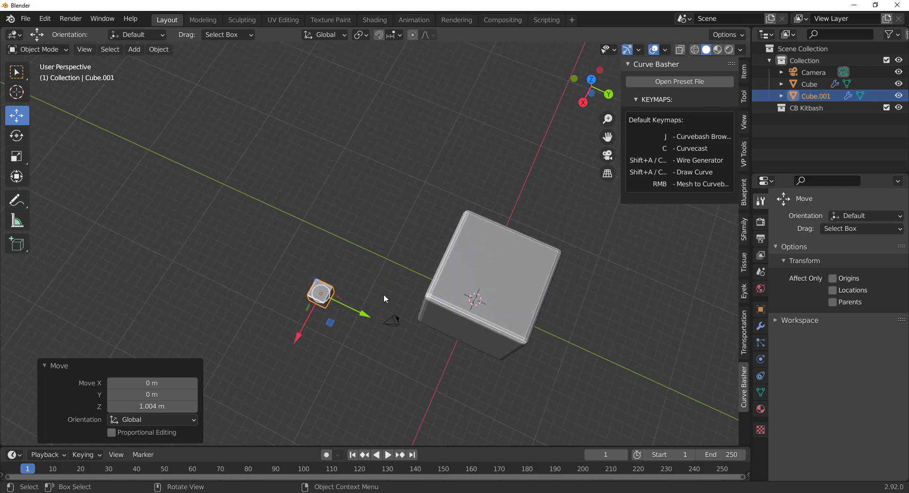
pyautogui.click(592, 79)
pyautogui.moveTo(498, 282); pyautogui.dragTo(563, 279)
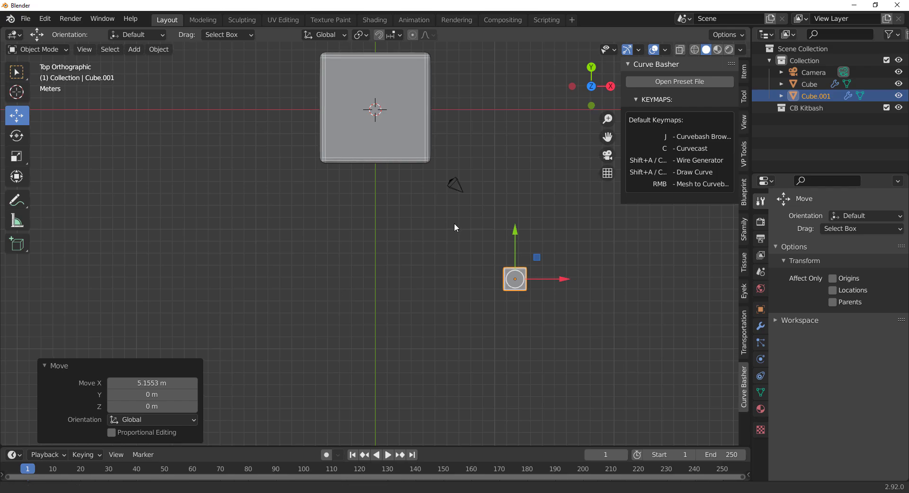
# Step: Duplicate the small cube three times in the side view, placing one copy above the large cube and two on its positive Y side
pyautogui.keyDown('shift'); pyautogui.moveTo(454, 223); pyautogui.dragTo(436, 269, button='middle'); pyautogui.keyUp('shift')
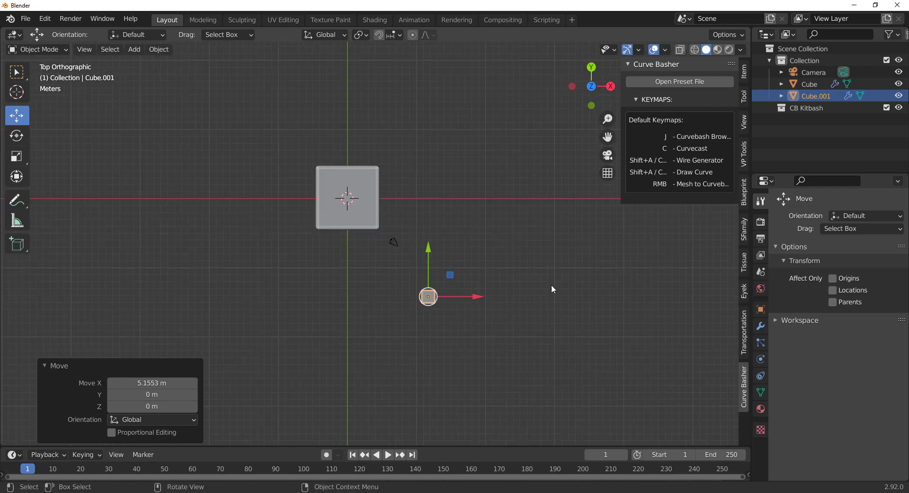
pyautogui.moveTo(552, 286); pyautogui.dragTo(386, 223, button='middle')
pyautogui.click(594, 89)
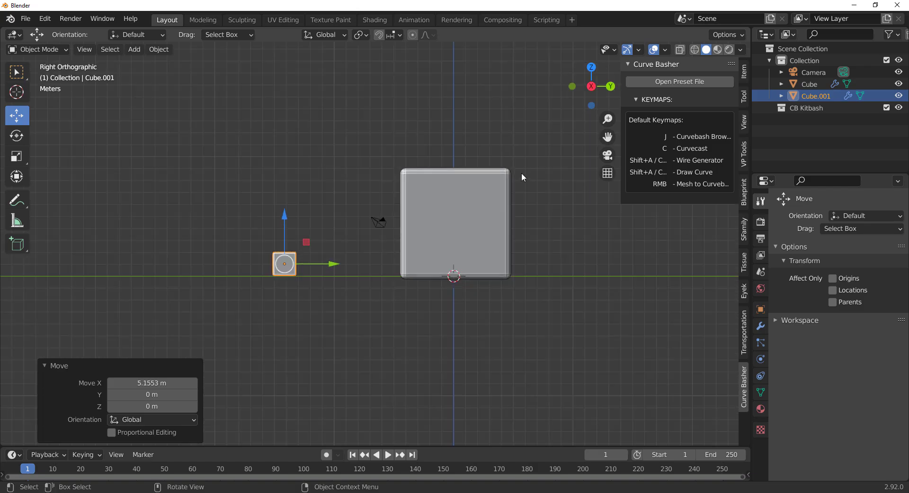
pyautogui.scroll(-1, 522, 176)
pyautogui.scroll(2, 345, 247)
pyautogui.keyDown('shift'); pyautogui.moveTo(474, 197); pyautogui.dragTo(418, 257, button='middle'); pyautogui.keyUp('shift')
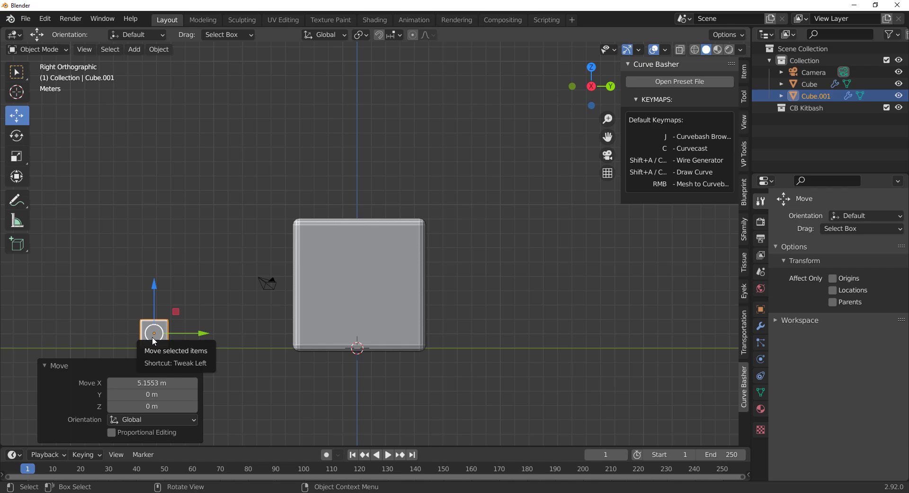
pyautogui.hotkey('shift', 'd')
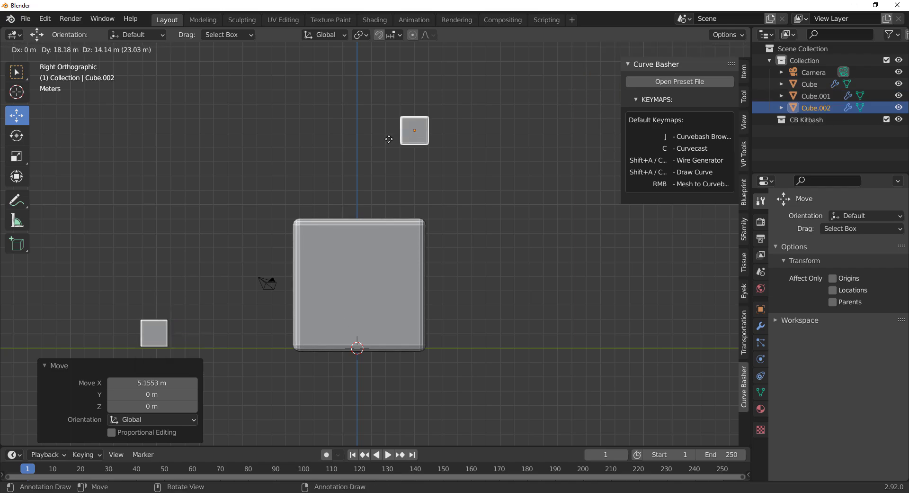
pyautogui.click(348, 137)
pyautogui.hotkey('shift', 'd')
pyautogui.click(630, 230)
pyautogui.hotkey('shift', 'd')
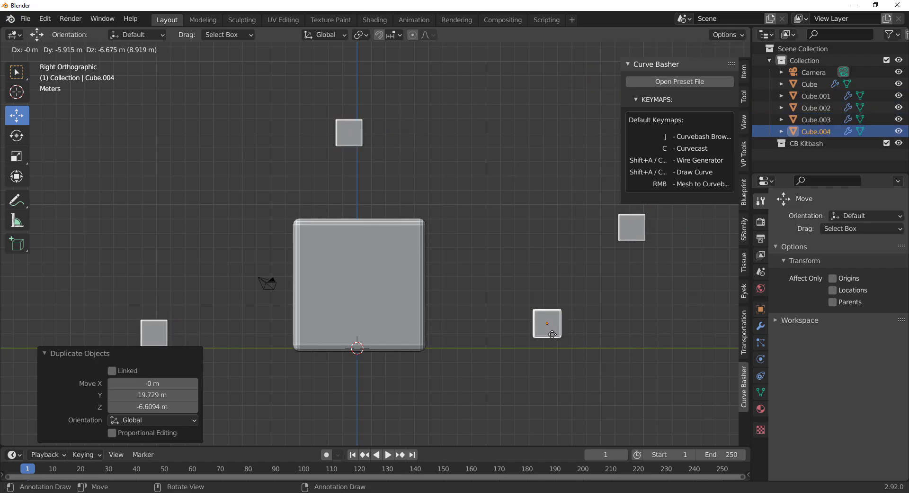
pyautogui.click(546, 322)
# Step: Move the higher copy on the positive Y side along X to the negative X side of the large cube
pyautogui.moveTo(546, 322); pyautogui.dragTo(441, 326, button='middle')
pyautogui.click(382, 334)
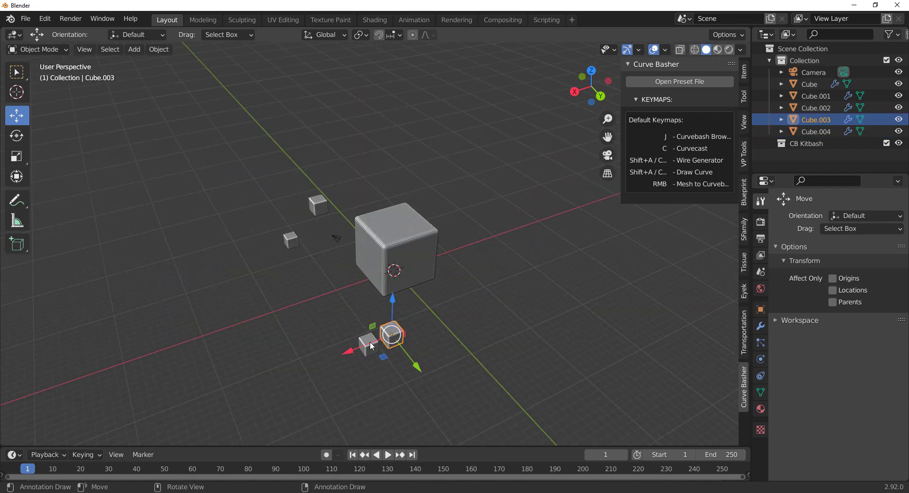
pyautogui.press('g')
pyautogui.press('x')
pyautogui.click(360, 243)
# Step: Move the copy above the large cube to its negative X side and adjust its height
pyautogui.click(319, 205)
pyautogui.moveTo(321, 207); pyautogui.dragTo(387, 232, button='middle')
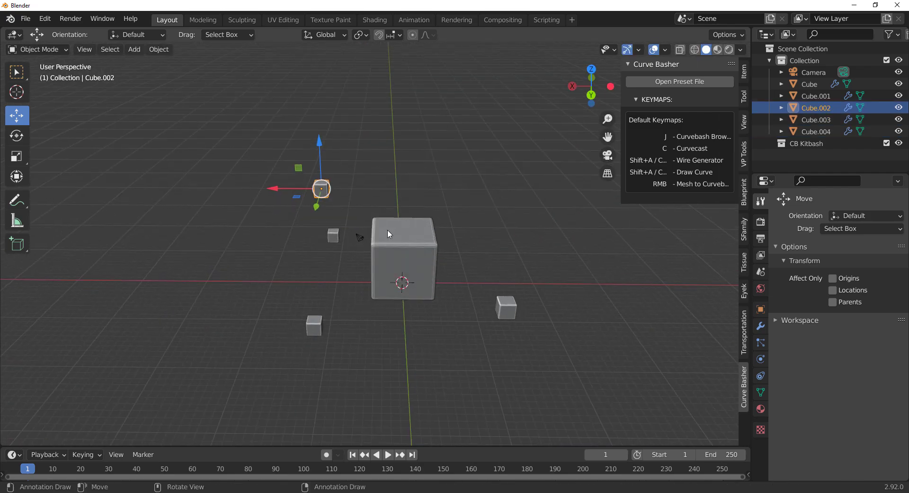
pyautogui.moveTo(280, 187); pyautogui.dragTo(434, 211)
pyautogui.moveTo(480, 160); pyautogui.dragTo(485, 197)
pyautogui.moveTo(468, 211); pyautogui.dragTo(402, 203, button='middle')
pyautogui.moveTo(463, 214); pyautogui.dragTo(461, 186)
# Step: Select the four small cubes around the large cube and generate wires through them with the Wire Generator
pyautogui.moveTo(419, 308); pyautogui.dragTo(255, 296, button='middle')
pyautogui.click(259, 299)
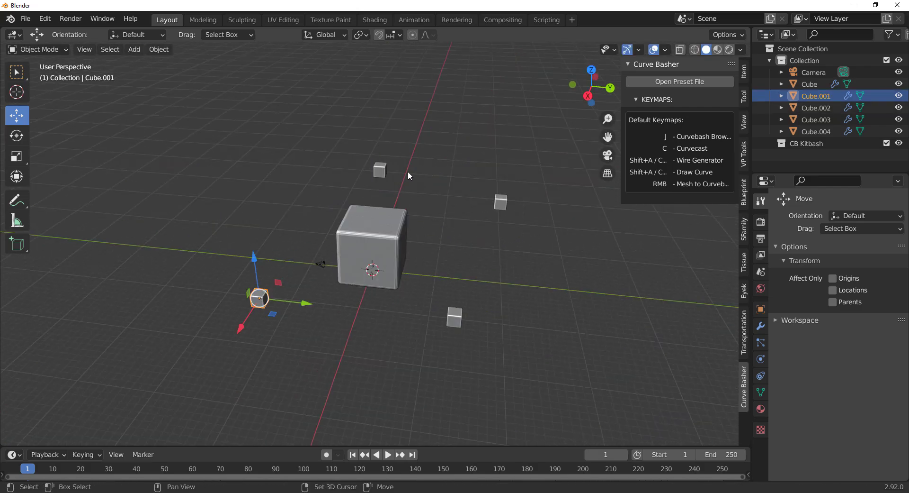
pyautogui.keyDown('shift'); pyautogui.click(382, 170); pyautogui.keyUp('shift')
pyautogui.keyDown('shift'); pyautogui.click(501, 201); pyautogui.keyUp('shift')
pyautogui.keyDown('shift'); pyautogui.click(461, 313); pyautogui.keyUp('shift')
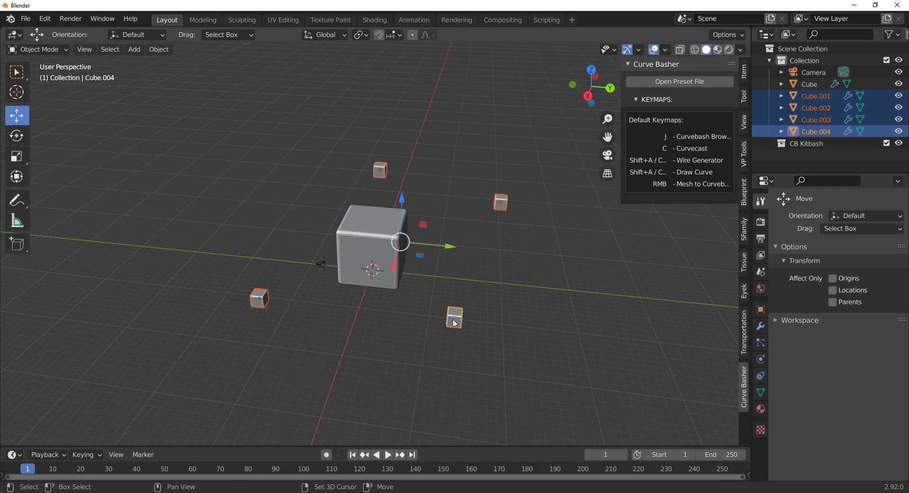
pyautogui.moveTo(462, 314); pyautogui.dragTo(397, 260, button='middle')
pyautogui.scroll(3, 422, 271)
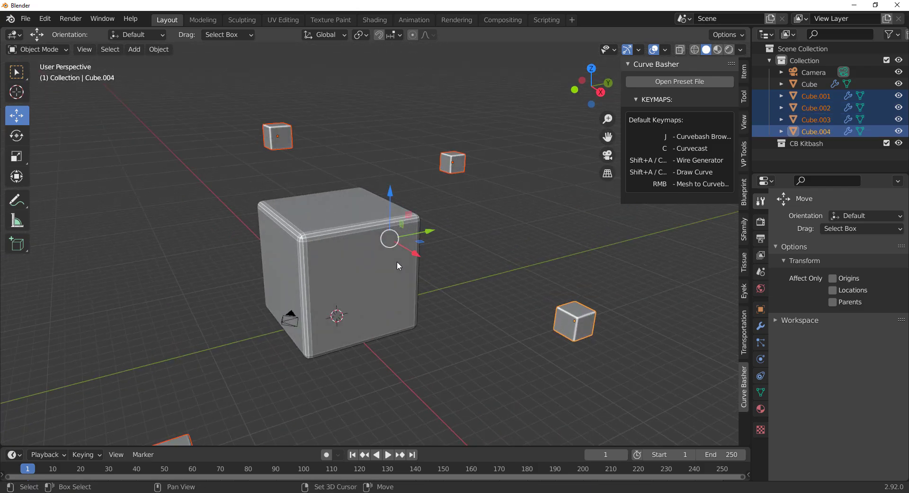
pyautogui.hotkey('shift', 'a')
pyautogui.moveTo(346, 156)
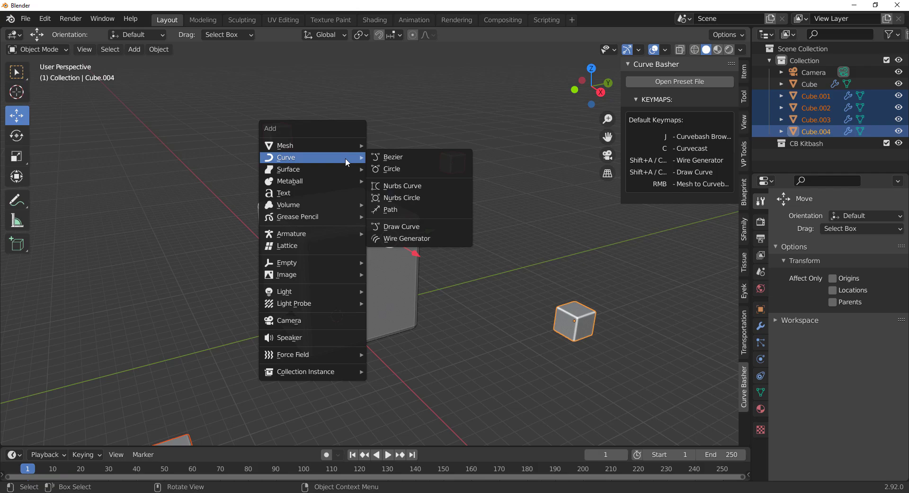
pyautogui.click(403, 240)
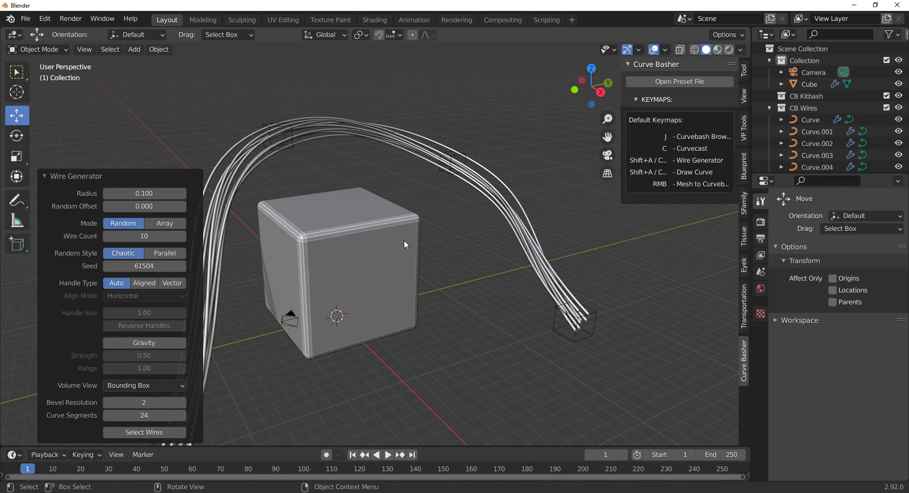
# Step: Move the upper control cube on the far side of the large cube to reshape the generated wires
pyautogui.moveTo(405, 239); pyautogui.dragTo(596, 234, button='middle')
pyautogui.click(434, 150)
pyautogui.press('g')
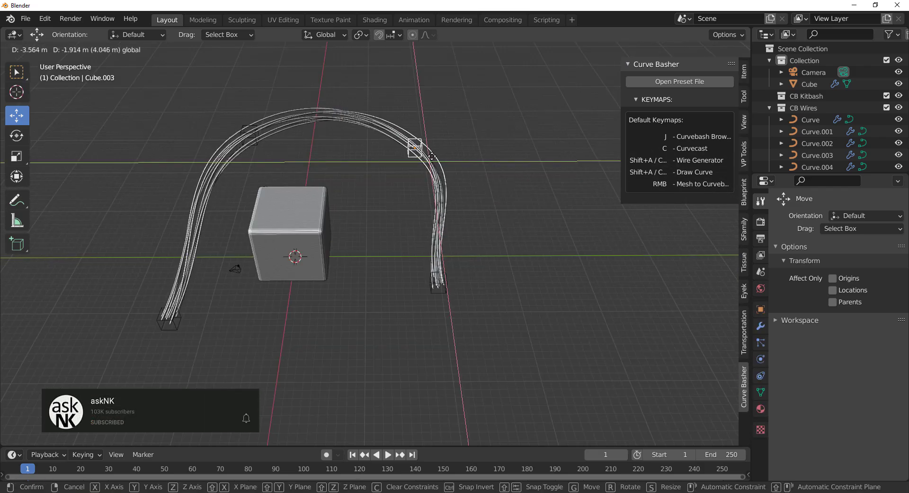
pyautogui.click(417, 154)
pyautogui.moveTo(377, 191); pyautogui.dragTo(365, 227, button='middle')
pyautogui.scroll(2, 337, 257)
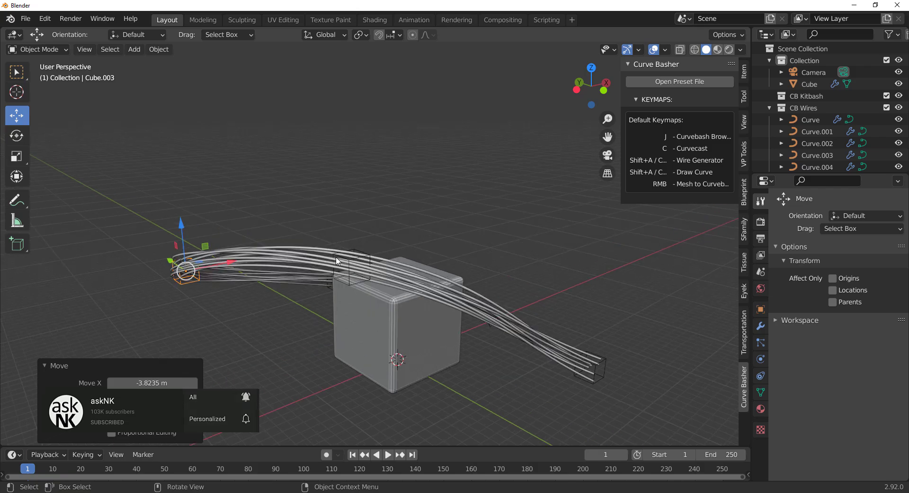
pyautogui.moveTo(338, 260); pyautogui.dragTo(325, 294, button='middle')
# Step: Undo the control cube moves and the wire generation, back to the four selected small cubes
pyautogui.hotkey('ctrl', 'z')
pyautogui.hotkey('ctrl', 'z')
pyautogui.hotkey('ctrl', 'z')
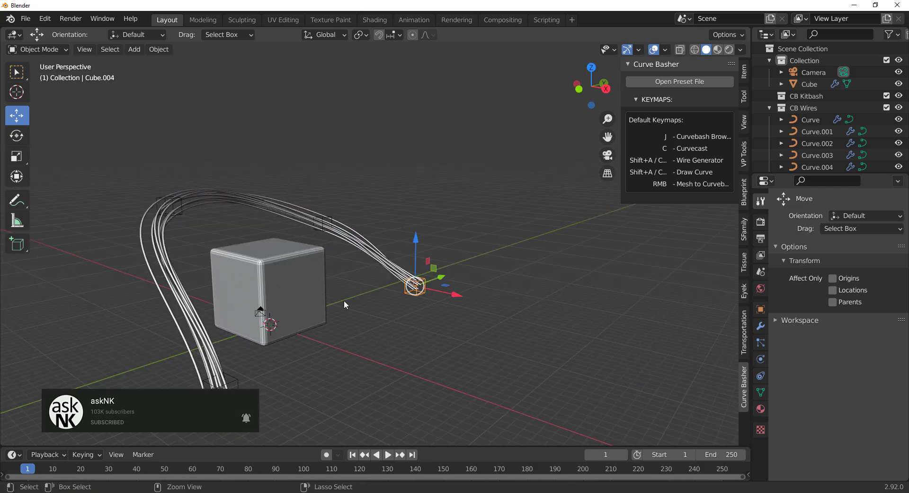
pyautogui.hotkey('ctrl', 'z')
pyautogui.hotkey('ctrl', 'z')
pyautogui.hotkey('ctrl', 'z')
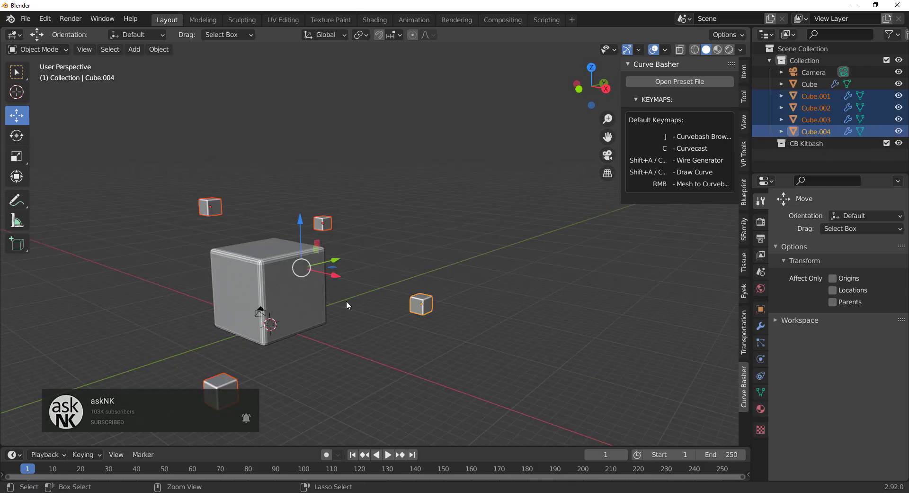
# Step: Regenerate the wires through the four selected cubes with the Wire Generator and enable Gravity
pyautogui.moveTo(346, 300); pyautogui.dragTo(302, 293, button='middle')
pyautogui.scroll(1, 330, 223)
pyautogui.keyDown('shift'); pyautogui.moveTo(329, 214); pyautogui.dragTo(398, 216, button='middle'); pyautogui.keyUp('shift')
pyautogui.hotkey('shift', 'a')
pyautogui.moveTo(374, 150)
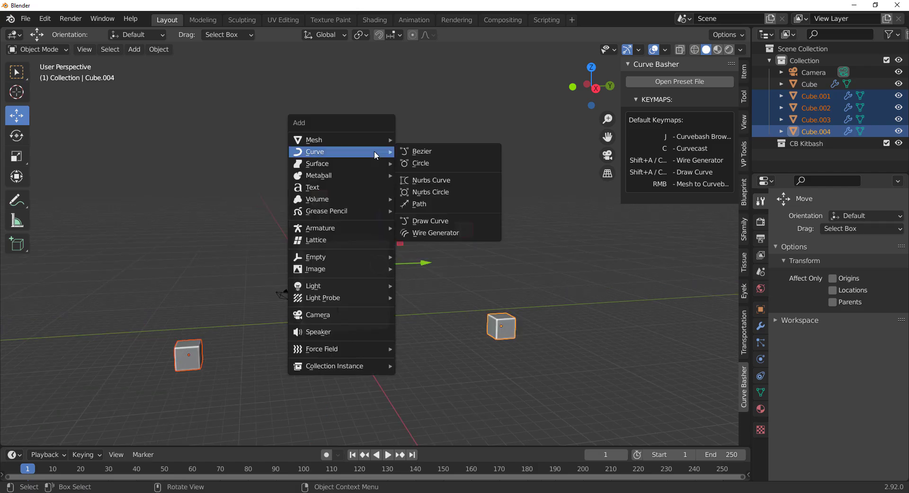
pyautogui.click(479, 232)
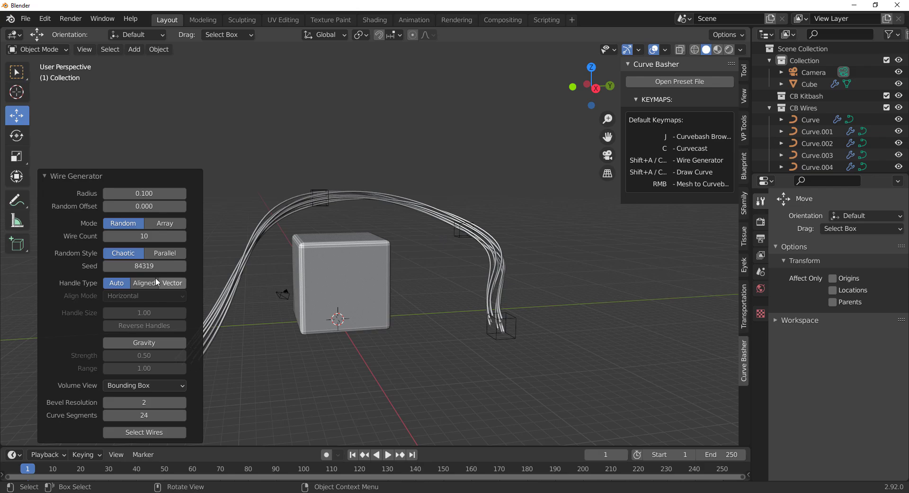
pyautogui.click(144, 343)
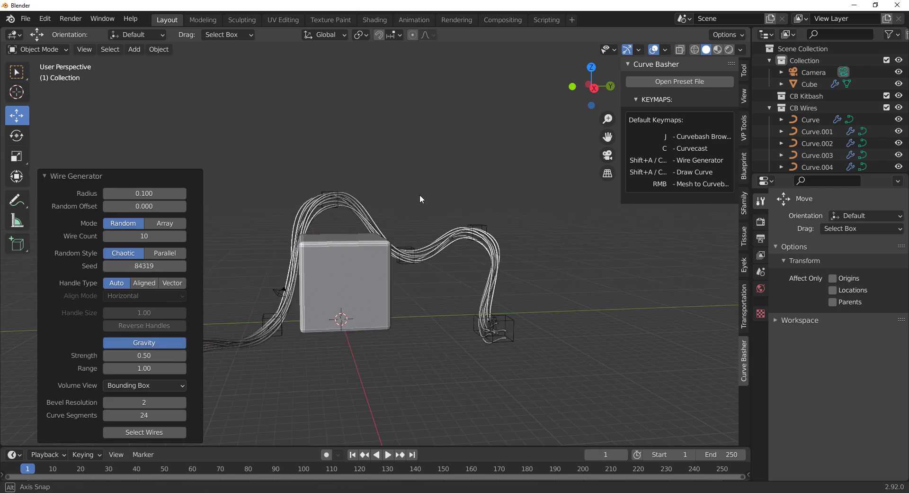
# Step: Set the wires' bevel resolution to 3, wire count to 29, radius to 0.005, random offset to 0.235 and seed to 84341
pyautogui.moveTo(420, 194); pyautogui.dragTo(515, 274, button='middle')
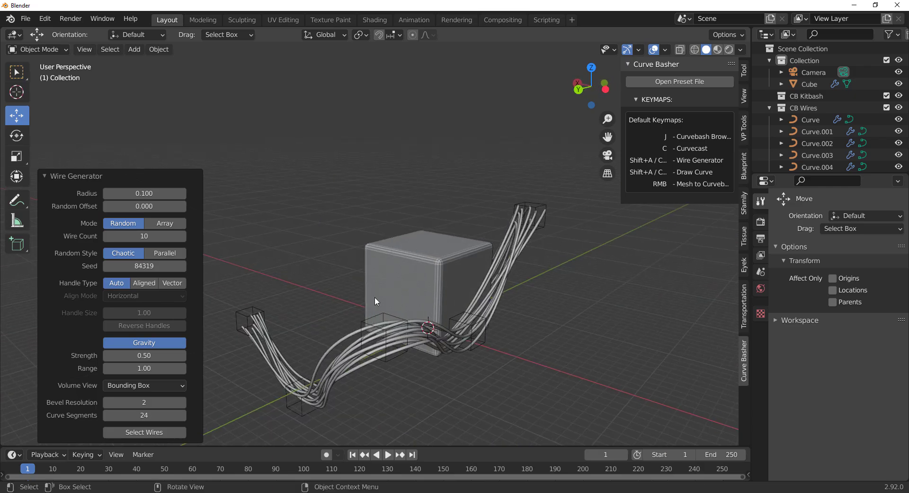
pyautogui.moveTo(374, 297); pyautogui.dragTo(464, 219, button='middle')
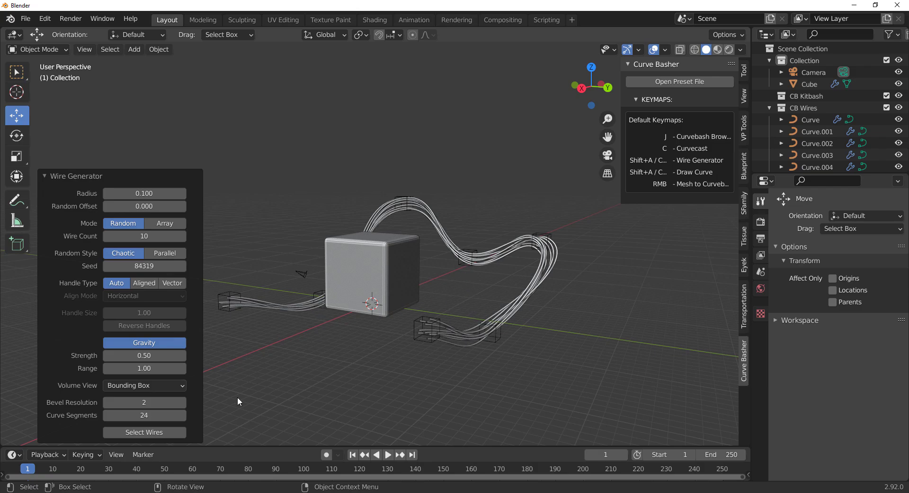
pyautogui.scroll(3, 416, 310)
pyautogui.moveTo(416, 309); pyautogui.dragTo(493, 306, button='middle')
pyautogui.keyDown('shift'); pyautogui.moveTo(492, 305); pyautogui.dragTo(339, 308, button='middle'); pyautogui.keyUp('shift')
pyautogui.scroll(3, 297, 306)
pyautogui.keyDown('shift'); pyautogui.moveTo(338, 308); pyautogui.dragTo(485, 287, button='middle'); pyautogui.keyUp('shift')
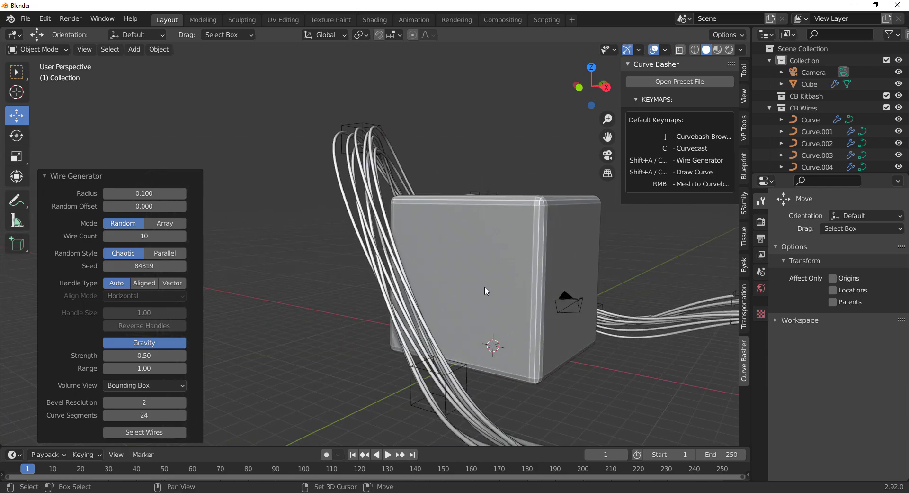
pyautogui.scroll(1, 486, 290)
pyautogui.scroll(1, 527, 304)
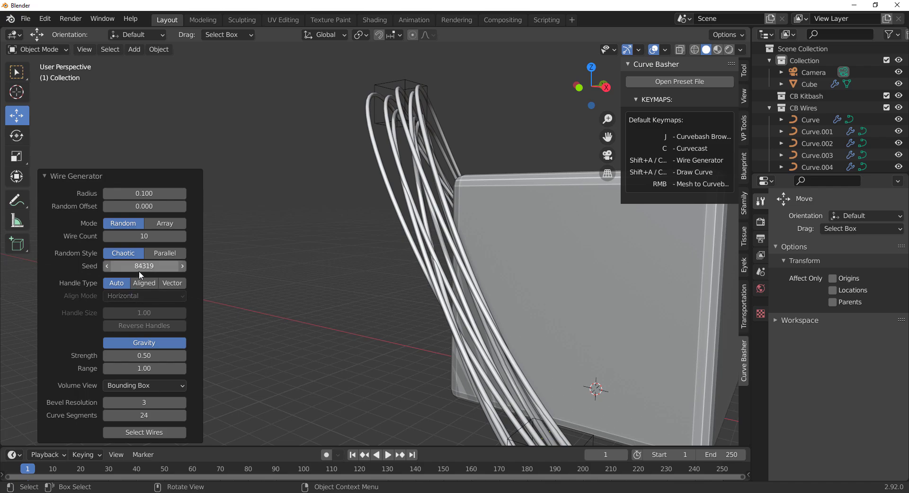
pyautogui.moveTo(138, 238); pyautogui.dragTo(158, 247)
pyautogui.moveTo(130, 207)
pyautogui.mouseDown()
pyautogui.moveTo(154, 207)
pyautogui.moveTo(136, 192)
pyautogui.mouseUp()
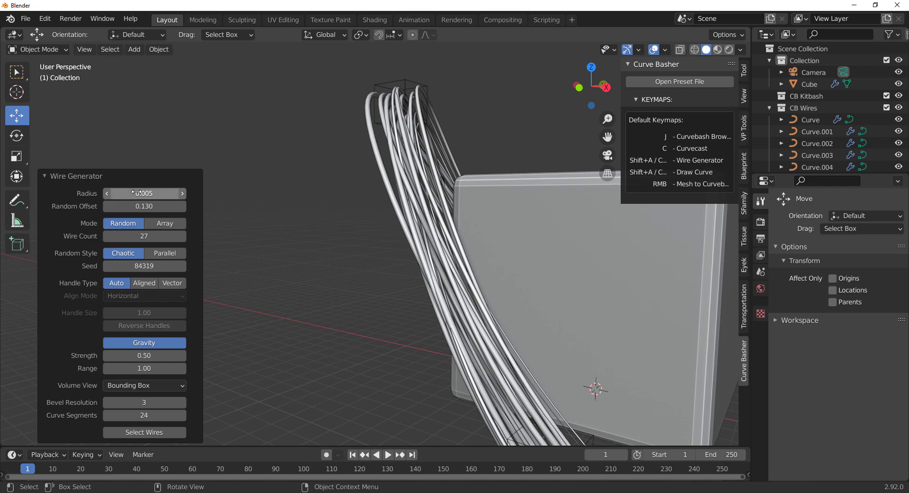
pyautogui.moveTo(132, 266); pyautogui.dragTo(147, 239)
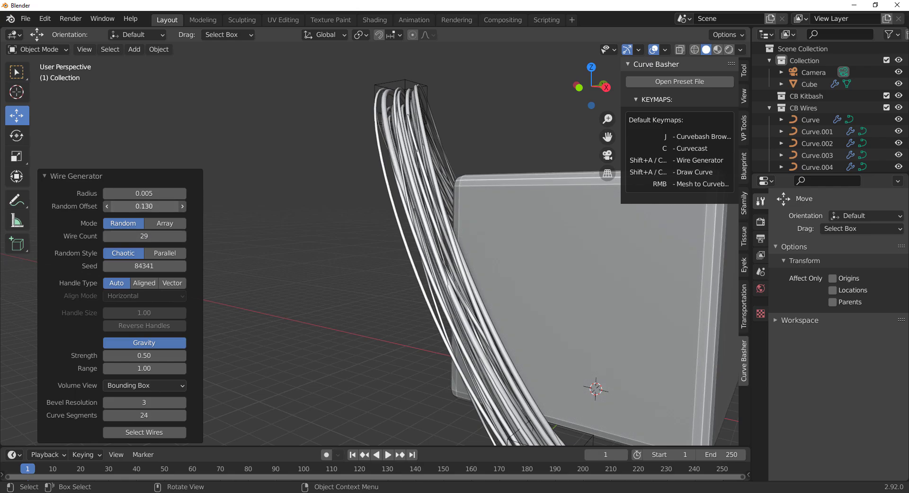
pyautogui.moveTo(144, 206); pyautogui.dragTo(156, 206)
# Step: Preview the wires in Array mode, return to Random mode, and set the gravity strength to 0.56
pyautogui.click(161, 223)
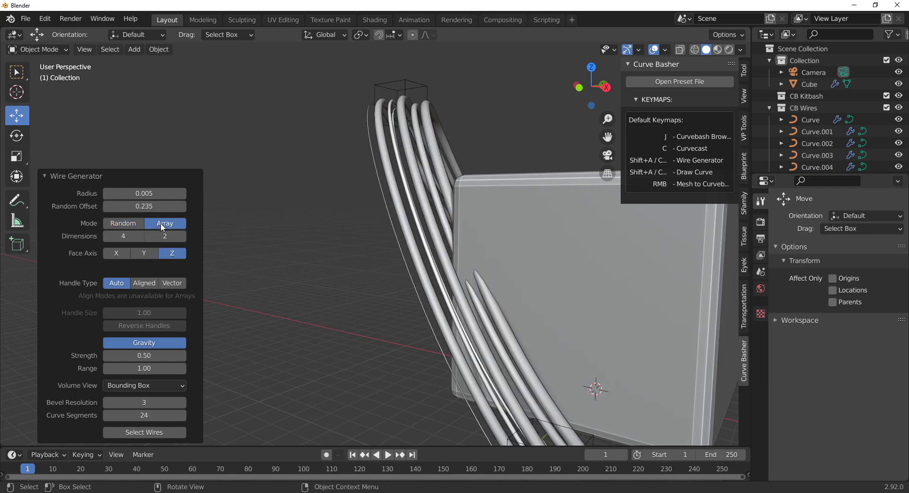
pyautogui.moveTo(426, 273); pyautogui.dragTo(370, 277, button='middle')
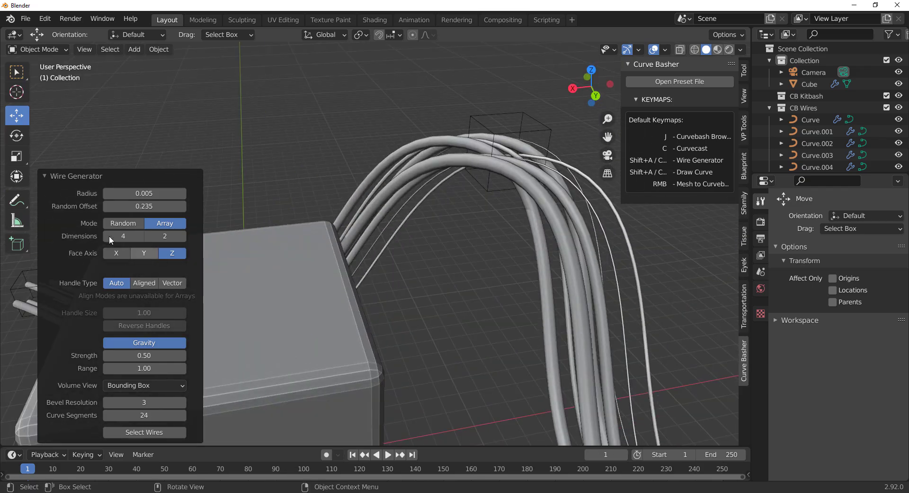
pyautogui.click(120, 222)
pyautogui.moveTo(394, 240); pyautogui.dragTo(238, 361, button='middle')
pyautogui.moveTo(479, 201); pyautogui.dragTo(511, 211, button='middle')
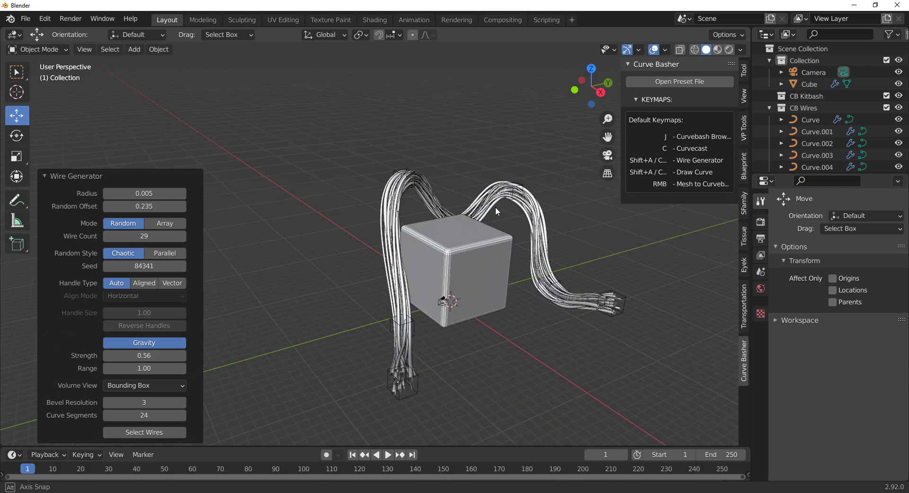
# Step: Select two individual wires in the bundle where it arches beside the large cube
pyautogui.scroll(5, 438, 171)
pyautogui.scroll(2, 440, 168)
pyautogui.keyDown('shift'); pyautogui.moveTo(476, 135); pyautogui.dragTo(478, 277, button='middle'); pyautogui.keyUp('shift')
pyautogui.moveTo(477, 276); pyautogui.dragTo(497, 302)
pyautogui.moveTo(495, 296); pyautogui.dragTo(467, 261, button='middle')
pyautogui.moveTo(460, 215); pyautogui.dragTo(434, 223, button='middle')
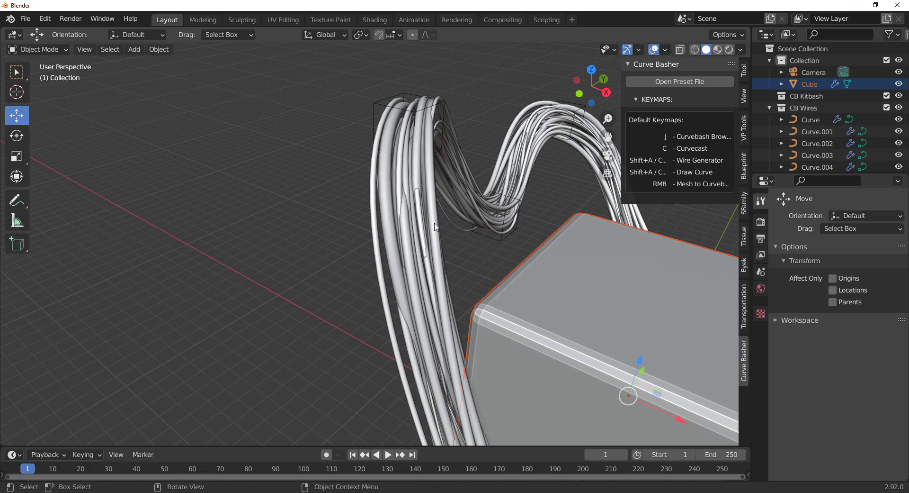
pyautogui.click(386, 216)
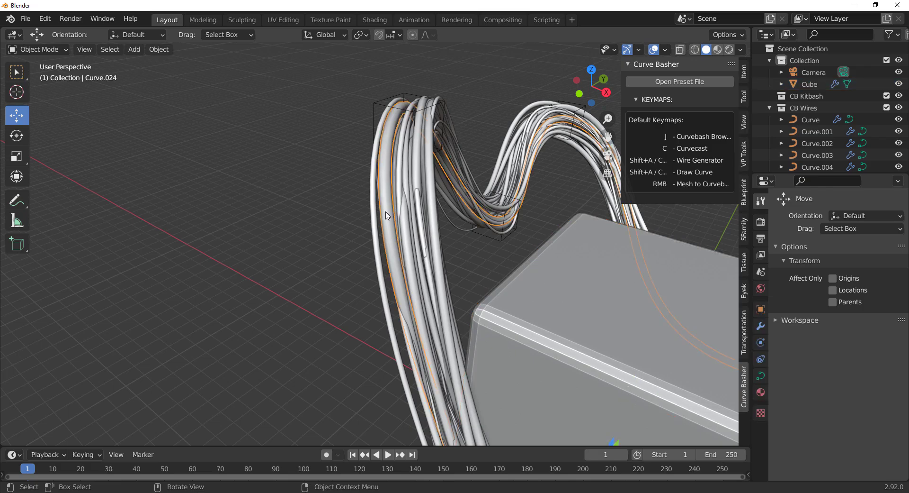
pyautogui.keyDown('shift'); pyautogui.click(428, 149); pyautogui.keyUp('shift')
# Step: Add a third wire on the lower side of the arch to the selection
pyautogui.scroll(-4, 427, 167)
pyautogui.moveTo(476, 182); pyautogui.dragTo(402, 216, button='middle')
pyautogui.scroll(3, 402, 216)
pyautogui.scroll(2, 528, 206)
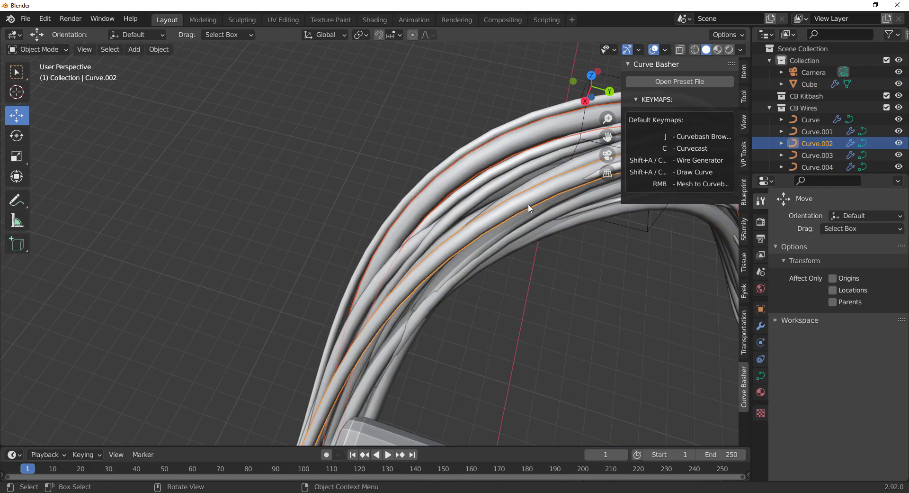
pyautogui.moveTo(529, 208); pyautogui.dragTo(493, 204, button='middle')
pyautogui.keyDown('shift'); pyautogui.click(490, 209); pyautogui.keyUp('shift')
pyautogui.scroll(-3, 487, 213)
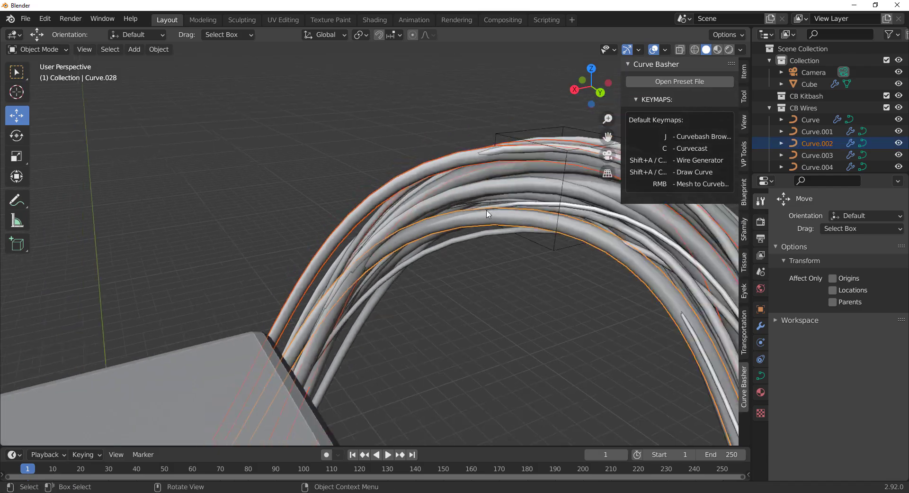
pyautogui.moveTo(426, 207); pyautogui.dragTo(421, 239, button='middle')
pyautogui.scroll(2, 491, 219)
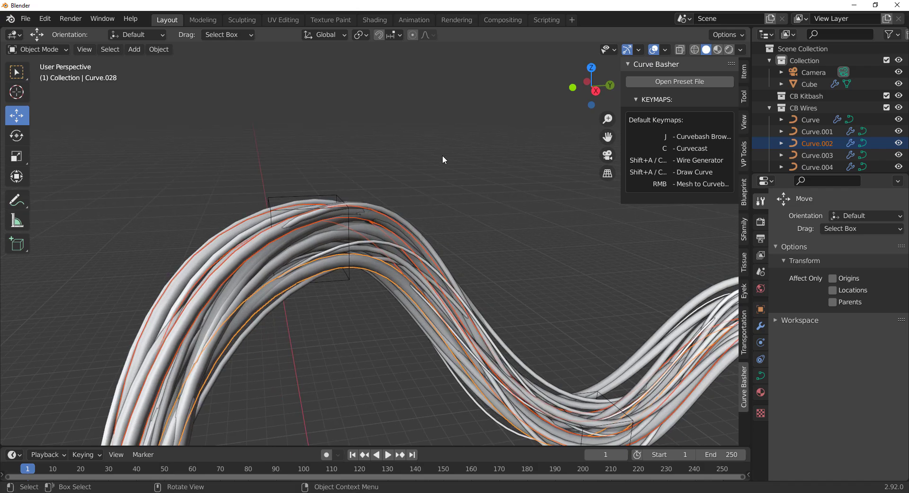
# Step: Apply the Coiled Cable preset to the three selected wires with Curve Basher
pyautogui.press('c')
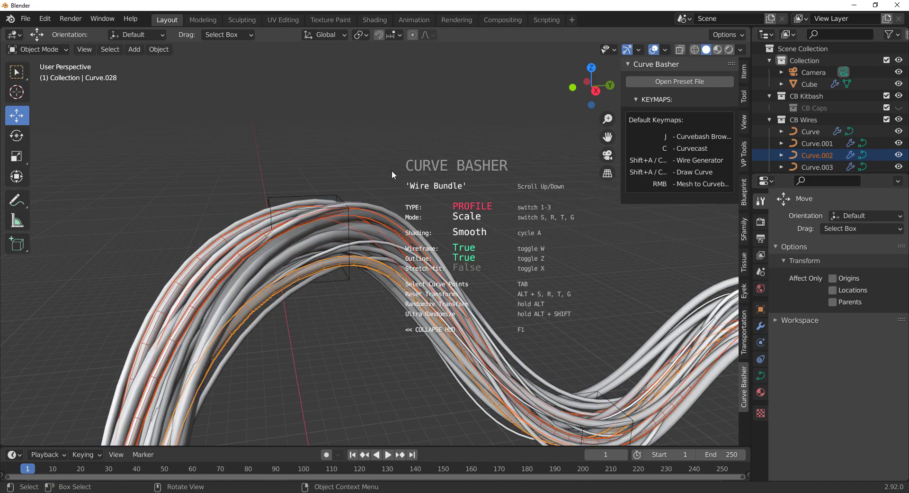
pyautogui.scroll(-1, 391, 169)
pyautogui.scroll(-4, 391, 169)
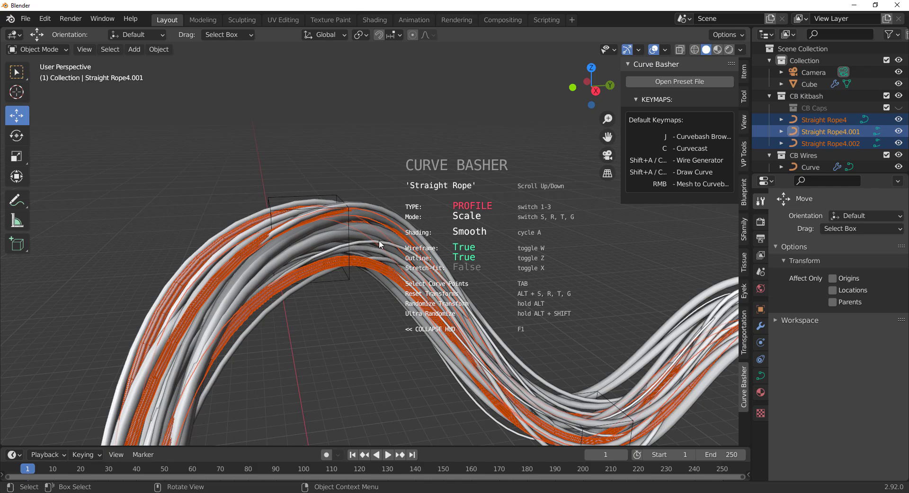
pyautogui.scroll(-1, 384, 168)
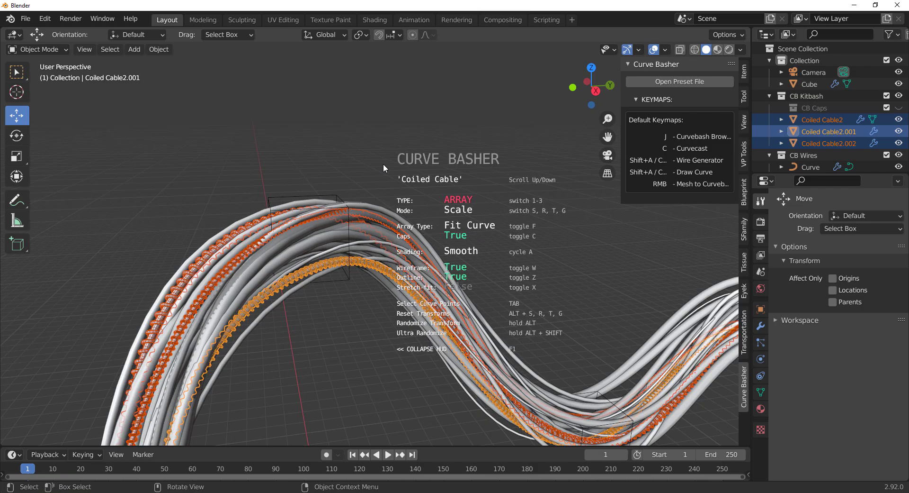
pyautogui.click(382, 164)
# Step: Deselect the coiled cables and select two other plain wires in the arched bundle
pyautogui.moveTo(385, 166); pyautogui.dragTo(442, 251, button='middle')
pyautogui.click(511, 199)
pyautogui.click(433, 284)
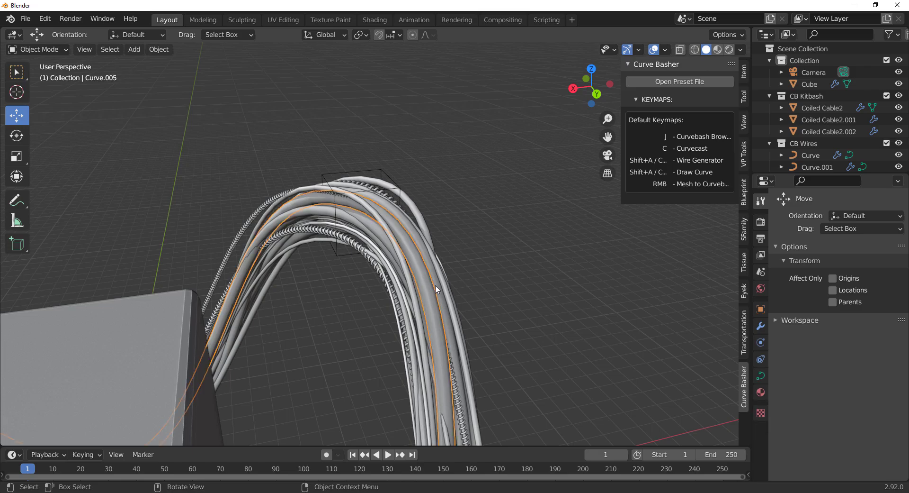
pyautogui.moveTo(436, 285); pyautogui.dragTo(386, 282, button='middle')
pyautogui.click(340, 334)
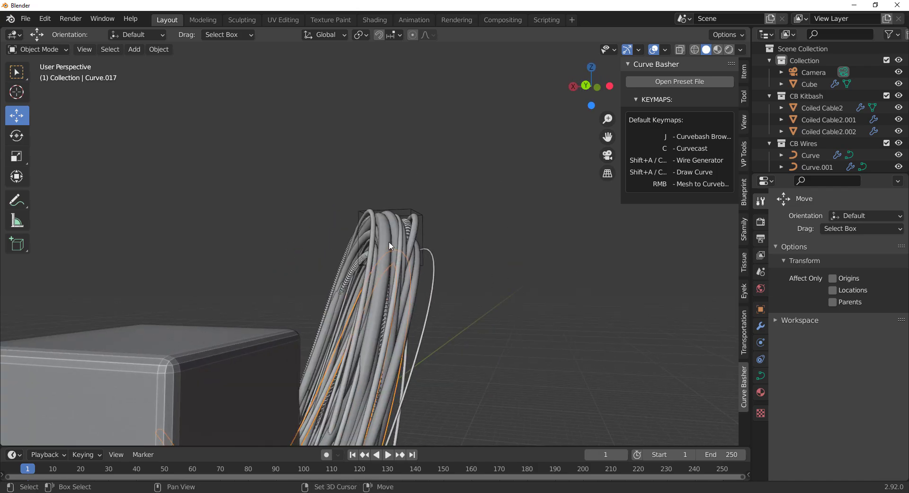
pyautogui.moveTo(465, 273); pyautogui.dragTo(436, 240, button='middle')
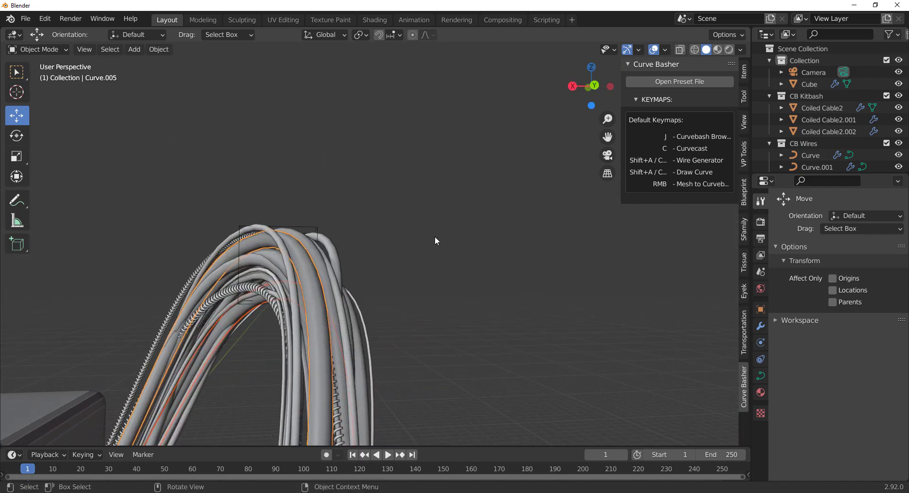
# Step: Apply the Corrugated Pipe preset to the two selected wires with the Curvebash Browser
pyautogui.press('j')
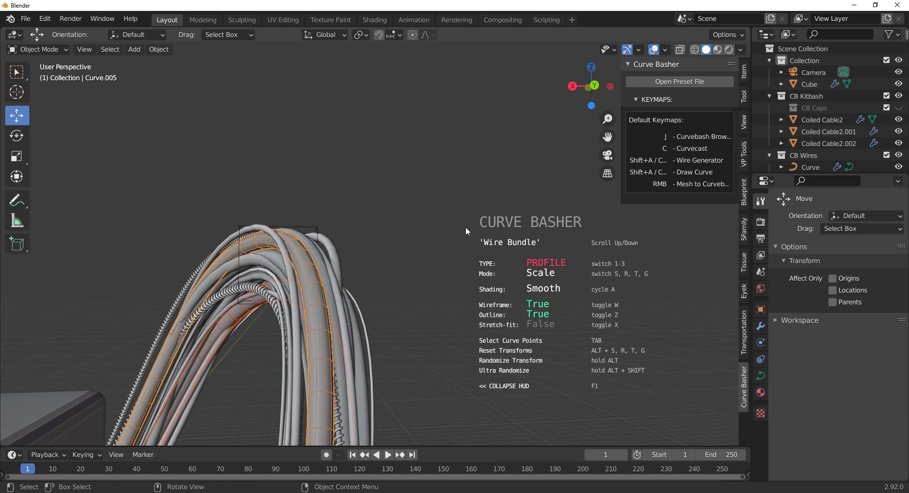
pyautogui.scroll(-1, 466, 231)
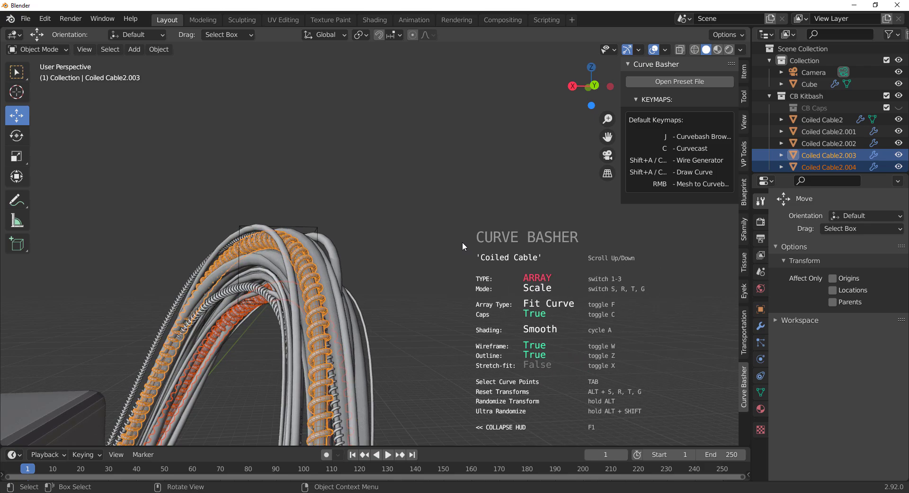
pyautogui.scroll(-1, 463, 241)
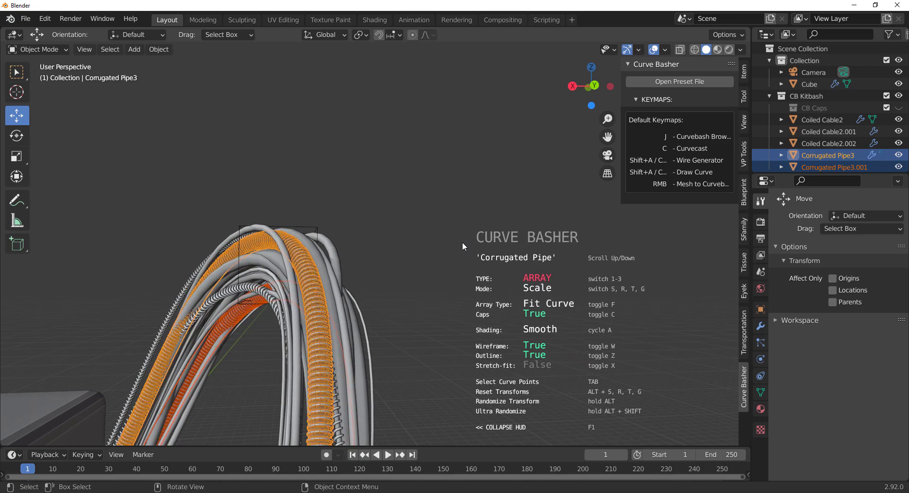
pyautogui.click(422, 252)
# Step: Examine the mixed bundle of wires, coiled cables and corrugated pipes from several sides around the large cube
pyautogui.moveTo(505, 317); pyautogui.dragTo(412, 300, button='middle')
pyautogui.scroll(-10, 531, 321)
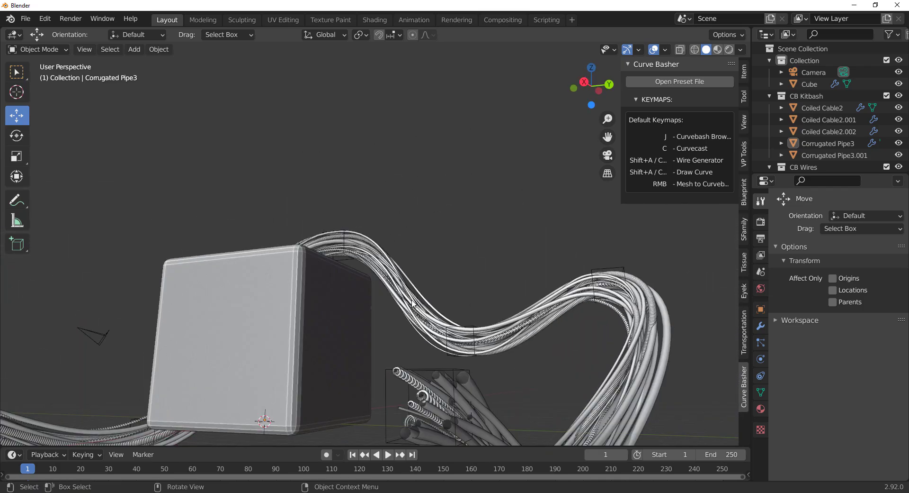
pyautogui.scroll(-6, 412, 302)
pyautogui.moveTo(461, 361); pyautogui.dragTo(469, 394, button='middle')
pyautogui.scroll(6, 396, 325)
pyautogui.moveTo(395, 326); pyautogui.dragTo(352, 318, button='middle')
pyautogui.scroll(-2, 351, 317)
pyautogui.scroll(3, 354, 319)
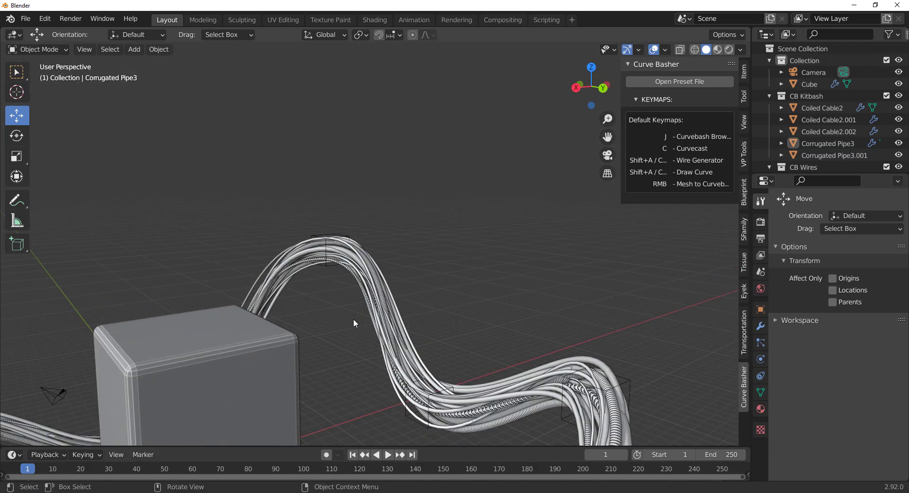
pyautogui.scroll(-2, 353, 318)
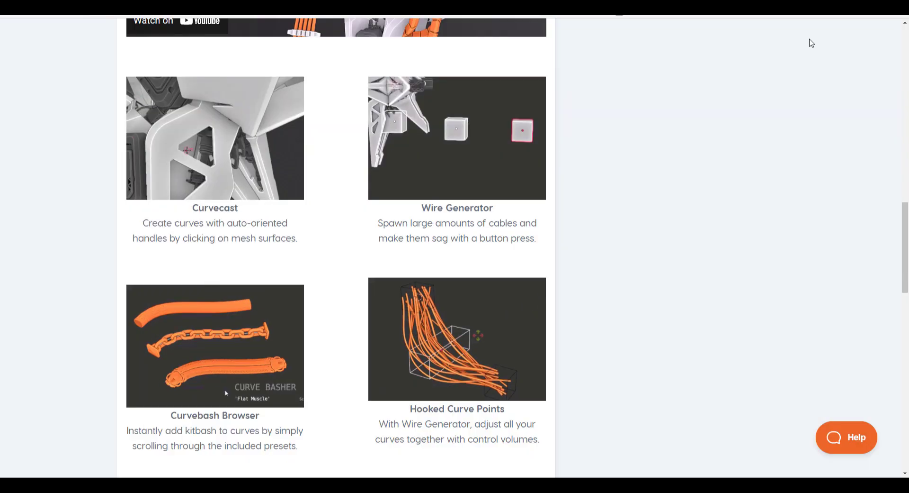
# Step: Switch to the Curve Basher product page and review its Curvecast, Wire Generator and Curvebash Browser feature previews
pyautogui.scroll(2, 420, 258)
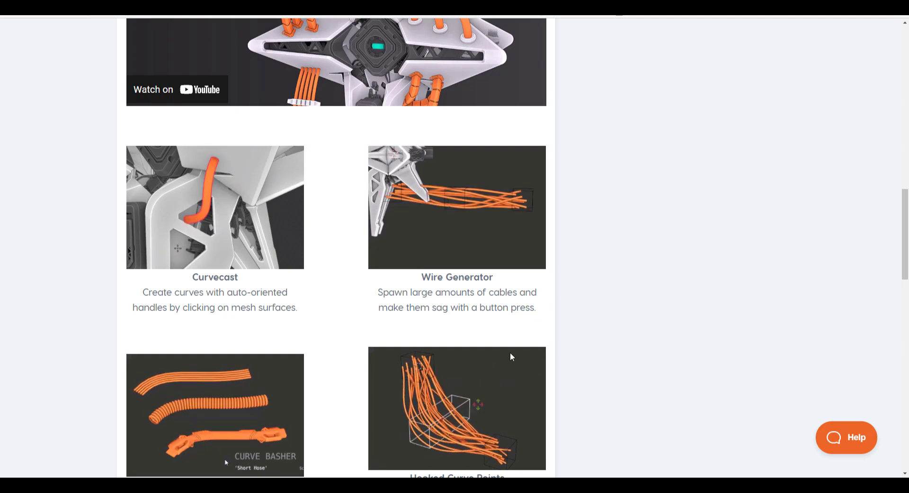
pyautogui.scroll(-4, 516, 351)
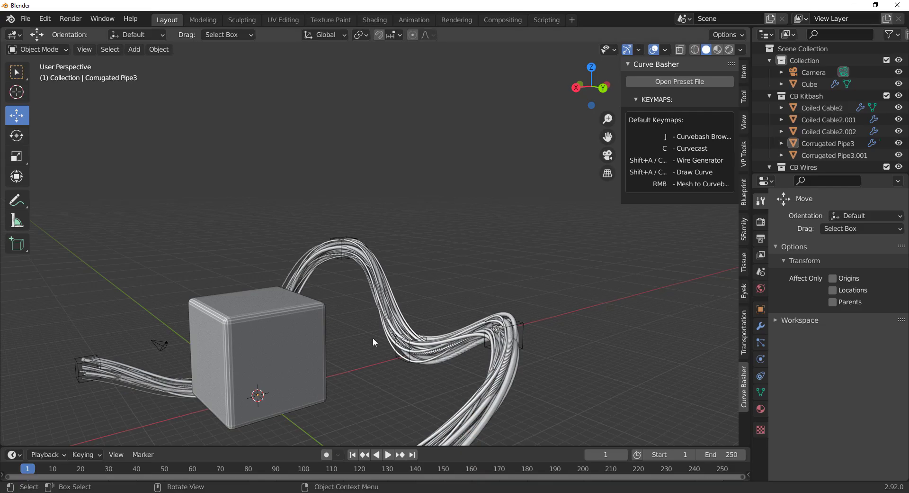
# Step: Examine the mixed wire bundle around the large cube from several sides, selecting individual wires along the arch
pyautogui.moveTo(373, 338); pyautogui.dragTo(456, 338, button='middle')
pyautogui.scroll(-3, 456, 337)
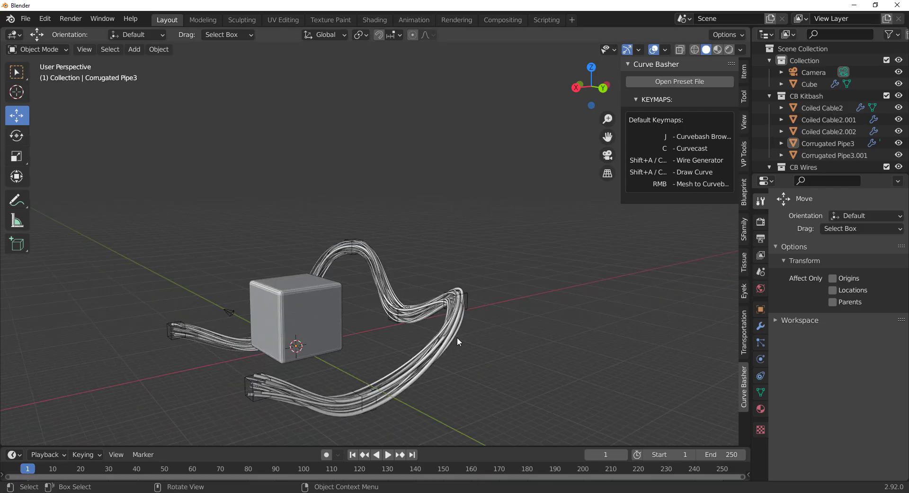
pyautogui.scroll(5, 456, 349)
pyautogui.click(471, 389)
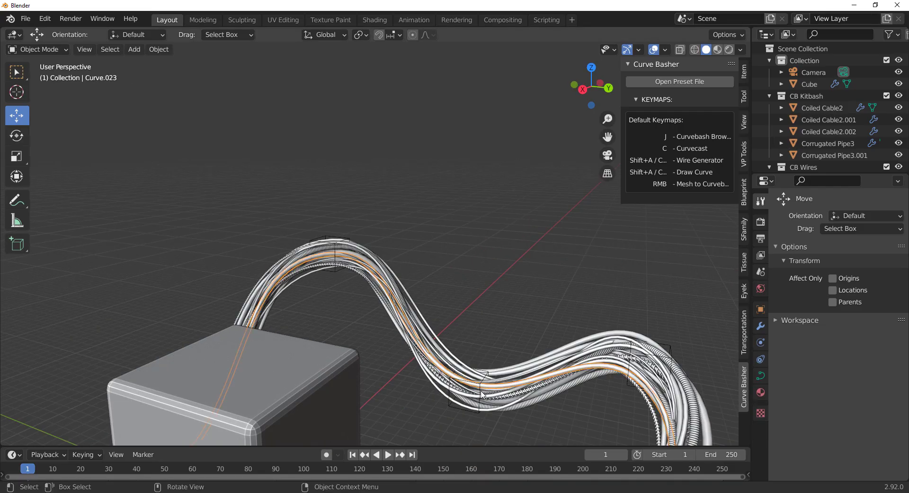
pyautogui.click(480, 392)
pyautogui.scroll(-4, 473, 393)
pyautogui.moveTo(474, 393); pyautogui.dragTo(400, 393, button='middle')
pyautogui.scroll(3, 400, 392)
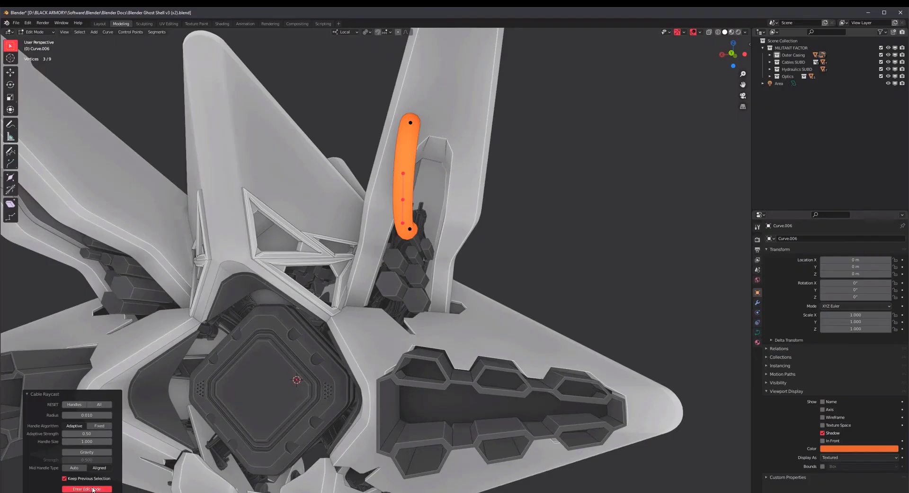
# Step: Return the newly cast cable on the fin to Object Mode, set its radius to 0.007 and deselect everything
pyautogui.click(93, 490)
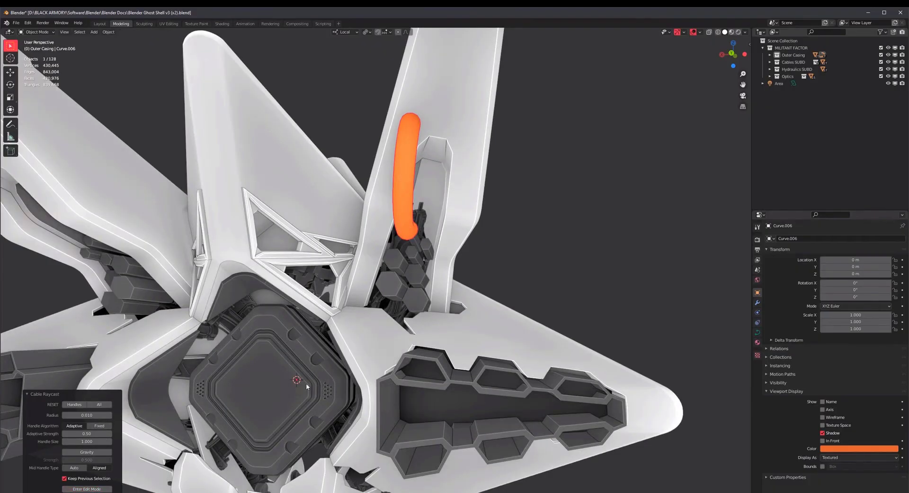
pyautogui.moveTo(469, 227); pyautogui.dragTo(450, 213, button='middle')
pyautogui.moveTo(219, 315); pyautogui.dragTo(213, 334, button='middle')
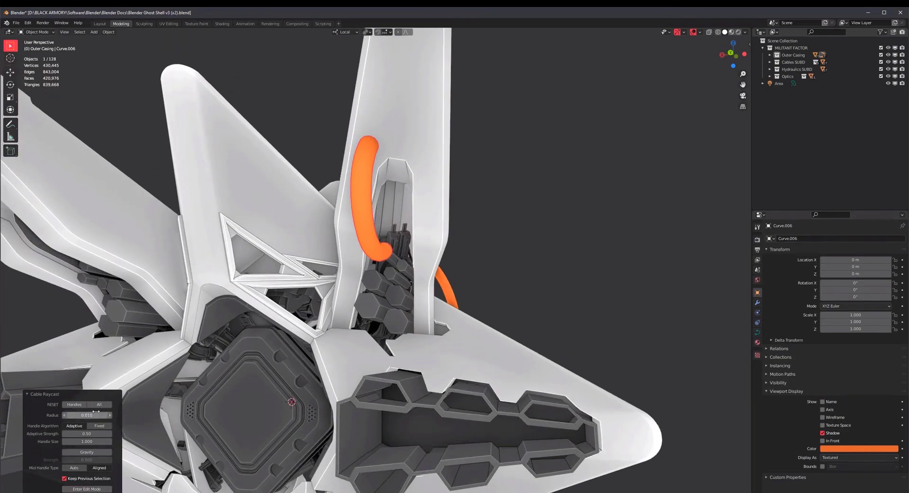
pyautogui.hotkey('alt', 'a')
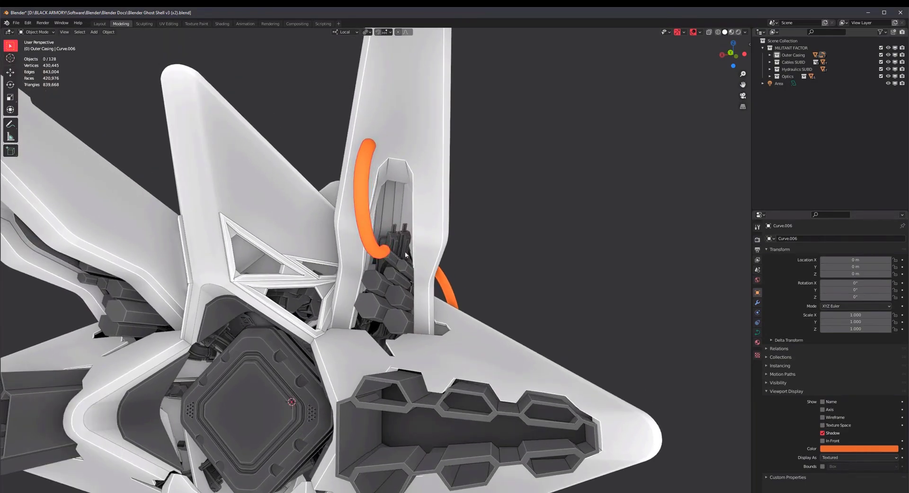
# Step: Cast several more cables of radius 0.007 between the fin and the dark hexagonal parts at its base
pyautogui.moveTo(416, 265); pyautogui.dragTo(435, 257, button='middle')
pyautogui.click(490, 103)
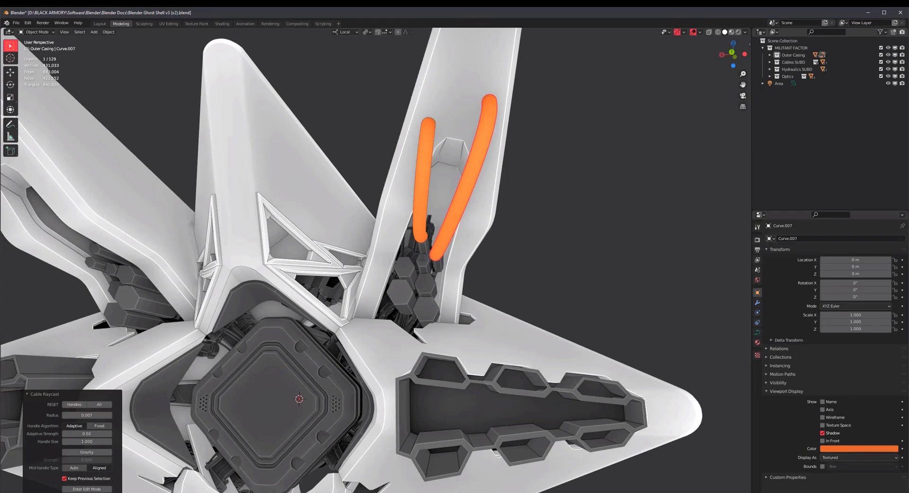
pyautogui.click(461, 104)
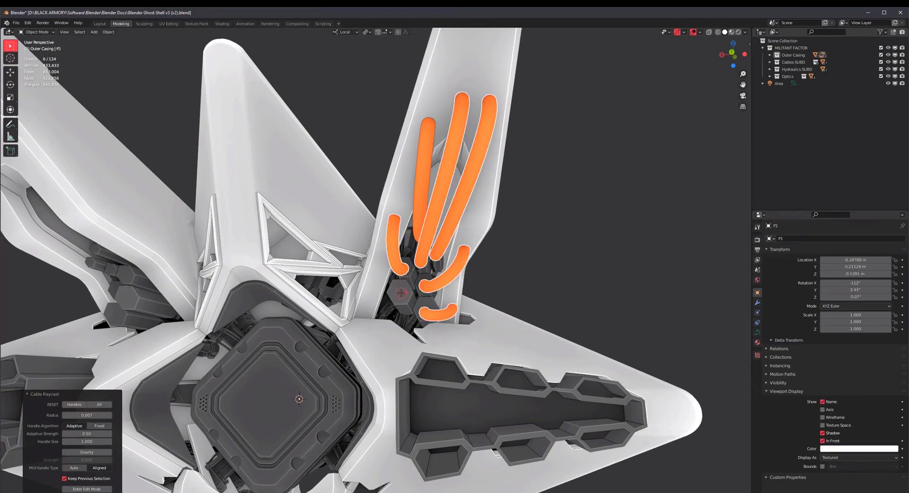
pyautogui.click(369, 295)
# Step: Extend the selection to include the cables on the other sides of the model
pyautogui.scroll(-8, 428, 269)
pyautogui.moveTo(428, 269); pyautogui.dragTo(370, 267, button='middle')
pyautogui.scroll(4, 331, 263)
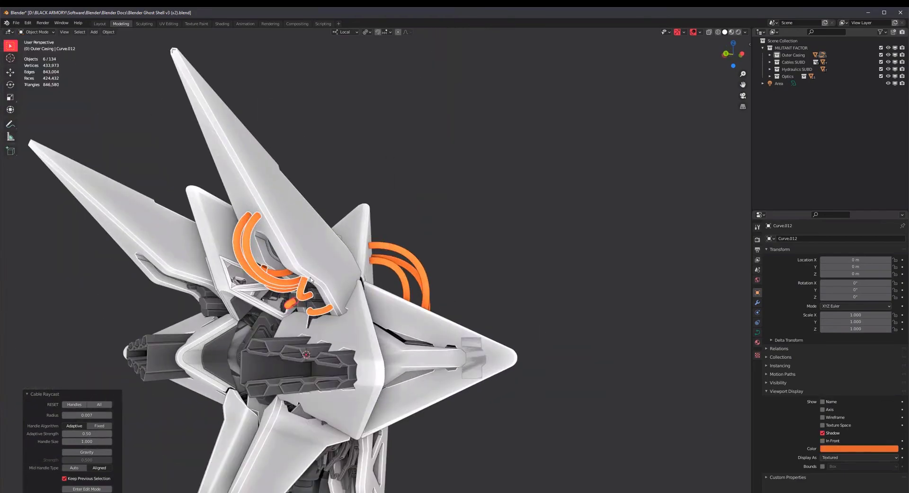
pyautogui.keyDown('shift'); pyautogui.moveTo(271, 257); pyautogui.dragTo(305, 236, button='middle'); pyautogui.keyUp('shift')
pyautogui.scroll(3, 279, 233)
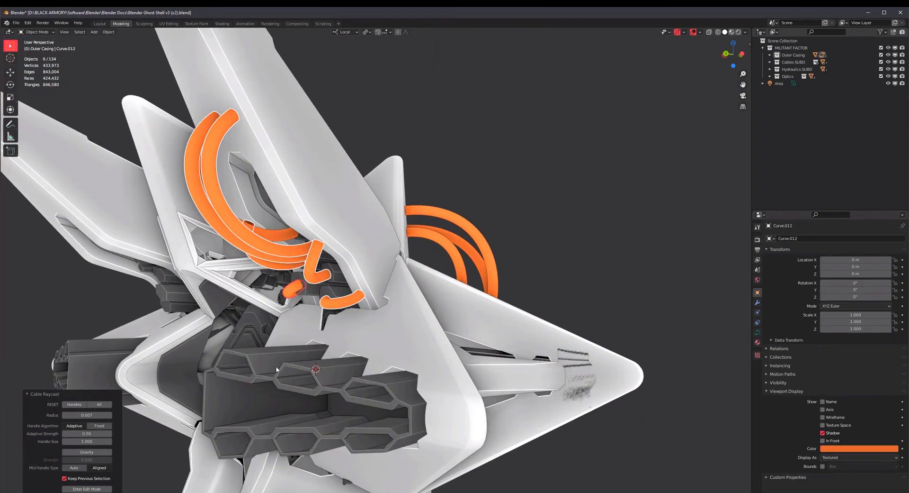
pyautogui.moveTo(279, 270); pyautogui.dragTo(169, 282, button='middle')
pyautogui.moveTo(326, 298); pyautogui.dragTo(283, 290, button='middle')
pyautogui.keyDown('shift'); pyautogui.moveTo(251, 209); pyautogui.dragTo(310, 279); pyautogui.keyUp('shift')
pyautogui.keyDown('shift'); pyautogui.moveTo(421, 339); pyautogui.dragTo(430, 213, button='middle'); pyautogui.keyUp('shift')
pyautogui.moveTo(502, 343); pyautogui.dragTo(563, 365, button='middle')
pyautogui.keyDown('shift'); pyautogui.moveTo(594, 357); pyautogui.dragTo(482, 286); pyautogui.keyUp('shift')
pyautogui.moveTo(482, 286); pyautogui.dragTo(242, 159, button='middle')
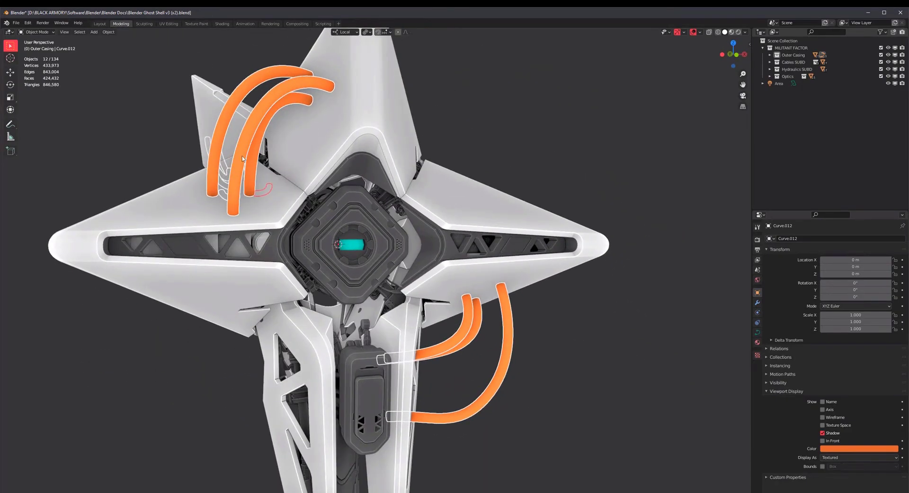
# Step: Cast a cable of radius 0.007 across the gap between the upper fin and the adjacent side wing
pyautogui.moveTo(475, 249); pyautogui.dragTo(436, 221, button='middle')
pyautogui.moveTo(387, 129); pyautogui.dragTo(452, 201)
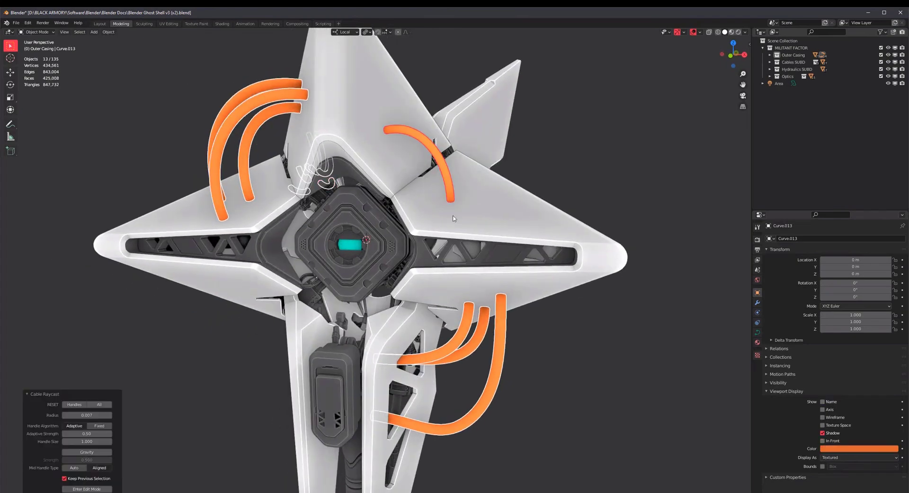
pyautogui.moveTo(452, 201); pyautogui.dragTo(496, 340, button='middle')
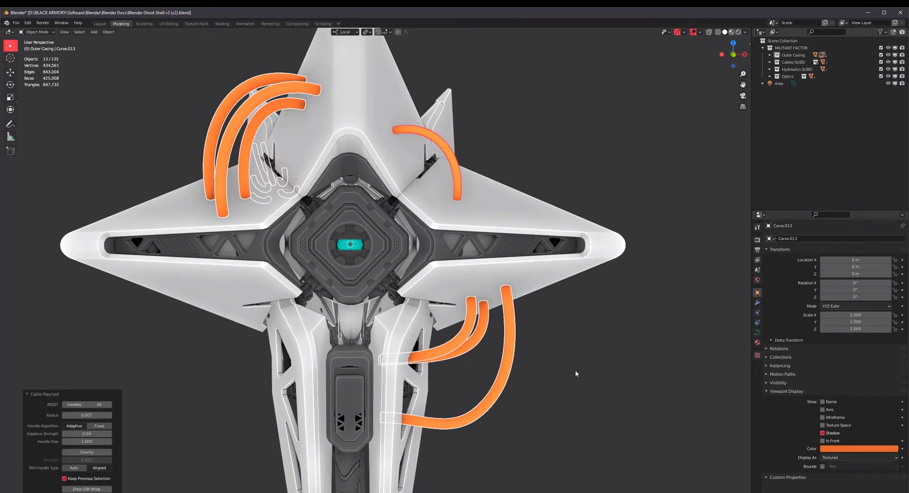
# Step: Apply the Tri Cable preset to all selected cables with the Curvebash Browser
pyautogui.hotkey('ctrl', 'shift', 'b')
pyautogui.scroll(-2, 576, 373)
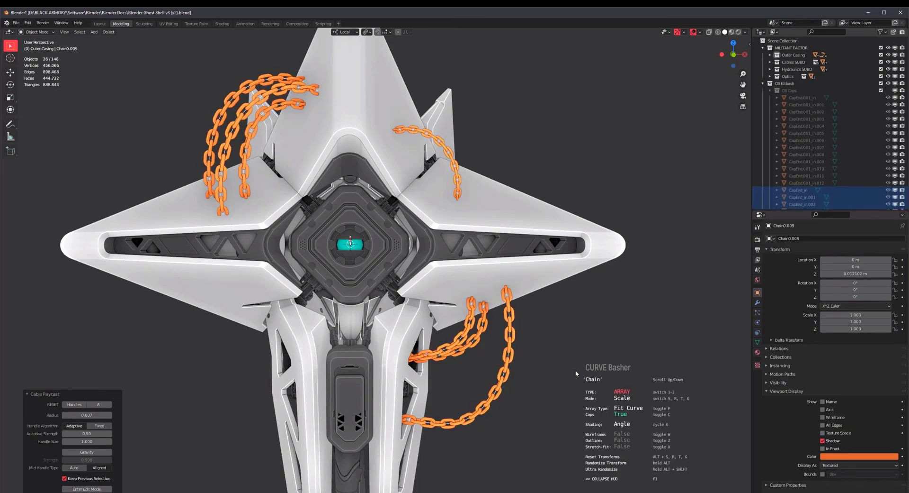
pyautogui.scroll(-1, 576, 373)
pyautogui.scroll(1, 578, 372)
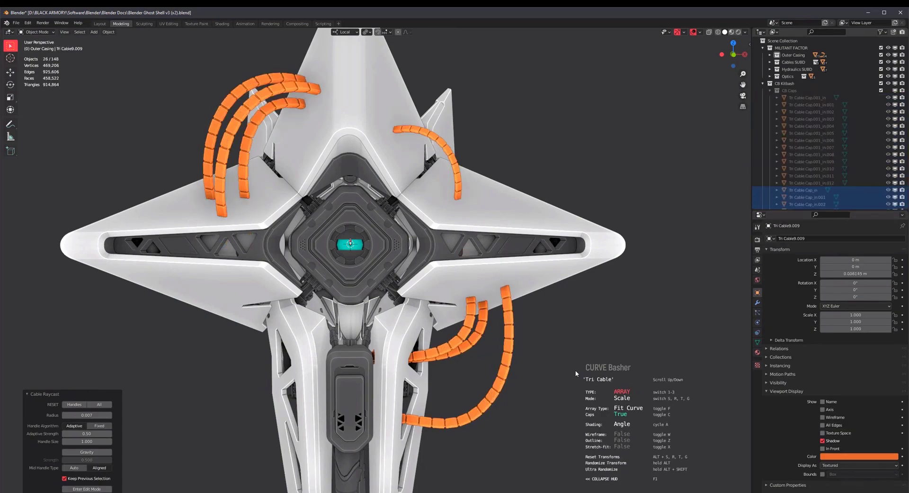
# Step: Thicken the Tri Cable arrays with the Scale mode, set Stretch-fit to True and scale them back slightly
pyautogui.keyDown('ctrl'); pyautogui.scroll(3, 586, 372); pyautogui.keyUp('ctrl')
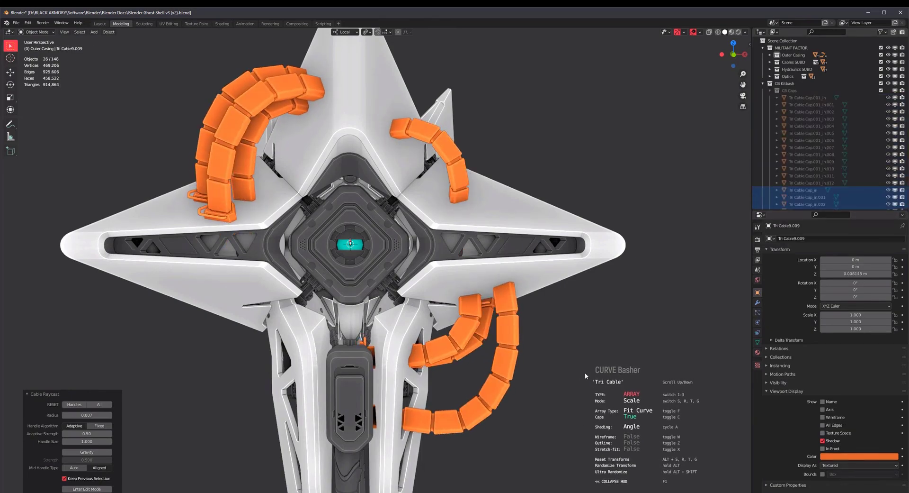
pyautogui.press('x')
pyautogui.keyDown('ctrl'); pyautogui.scroll(-3, 583, 374); pyautogui.keyUp('ctrl')
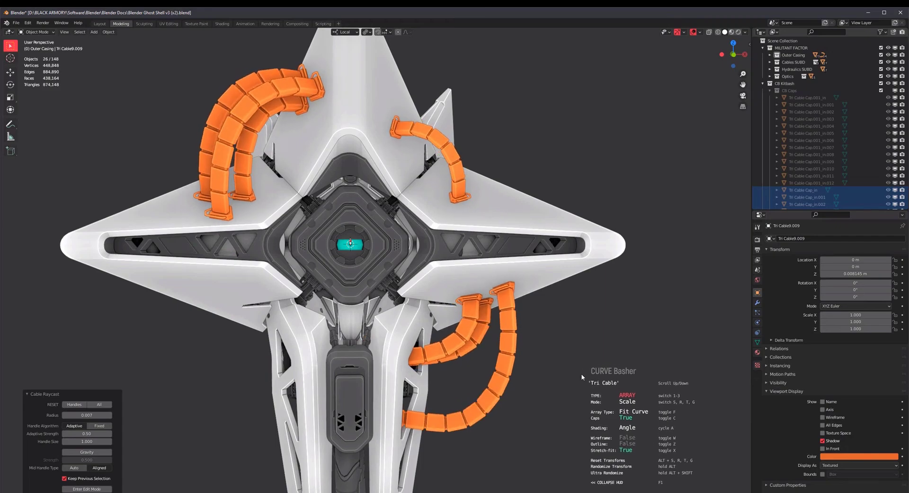